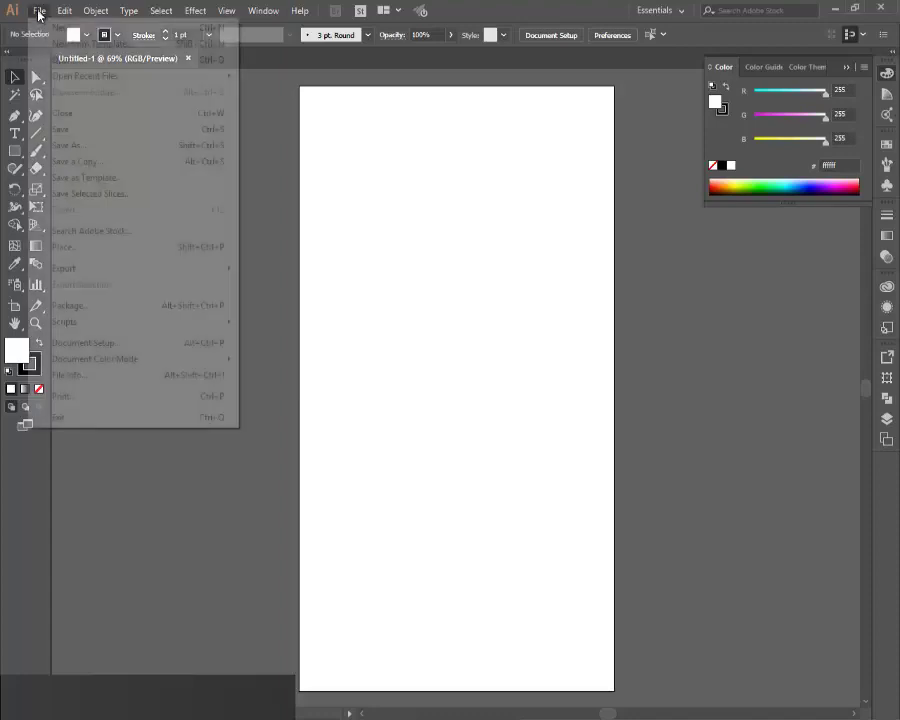
Place the burger PNG image from the PNG folder onto the artboard
click(99, 248)
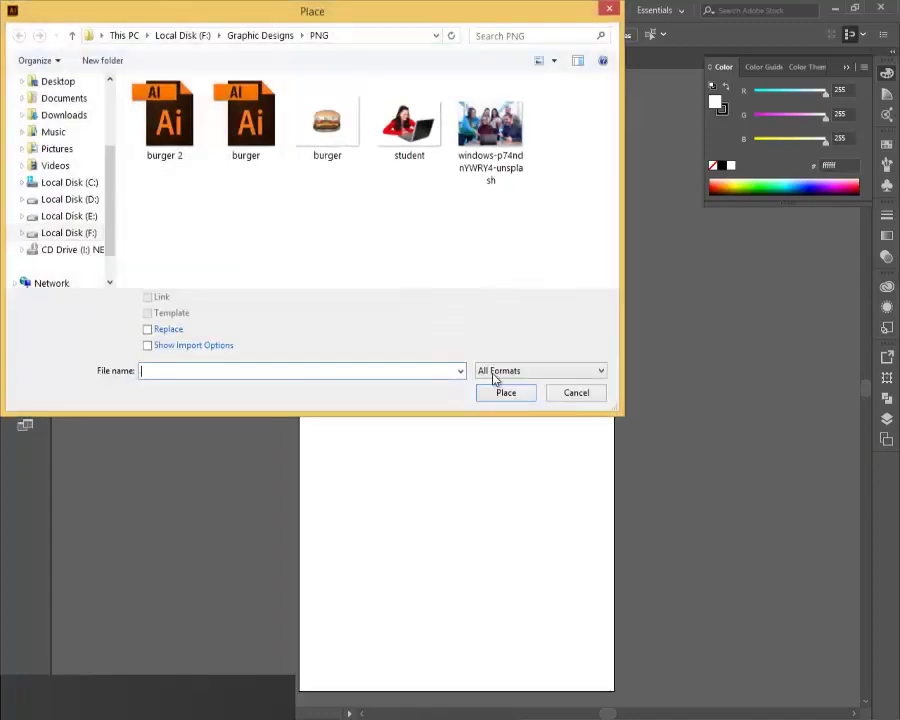
click(320, 150)
double_click(320, 158)
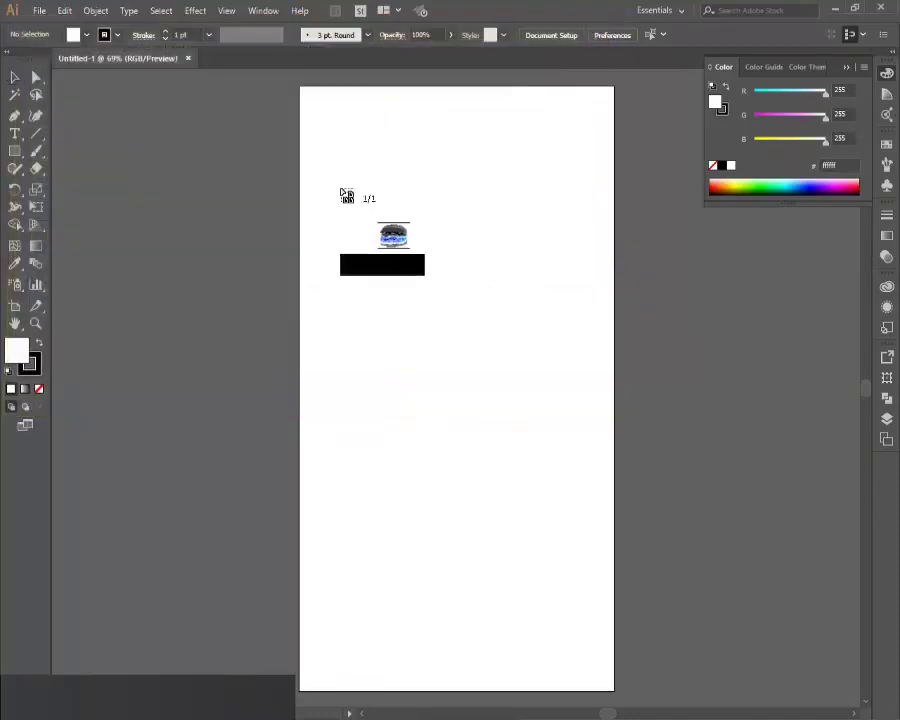
click(410, 357)
drag(745, 580, 491, 372)
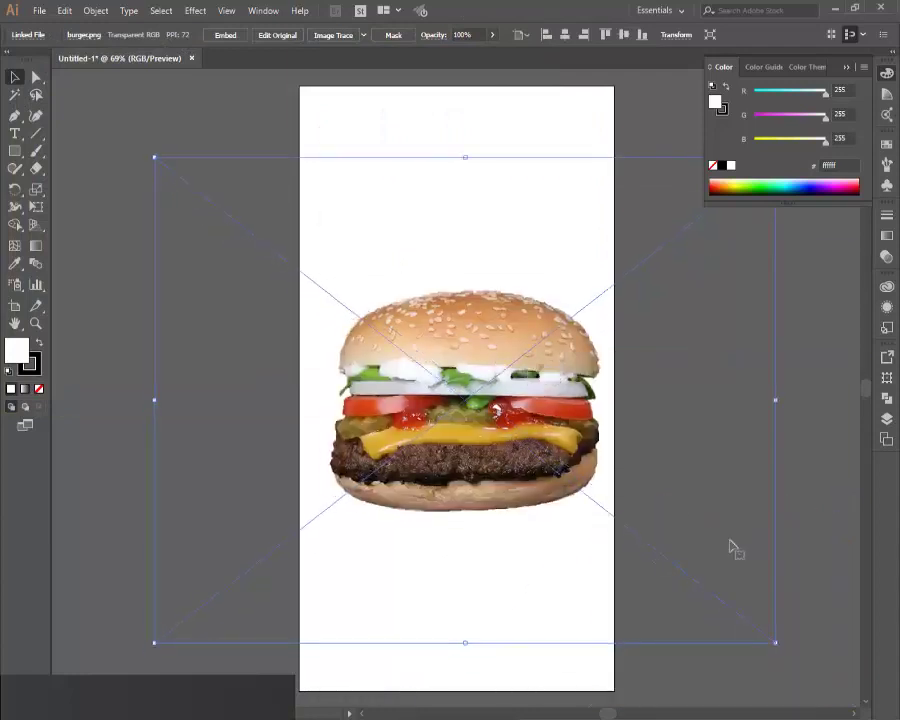
Scale the burger image down proportionally and position it horizontally centred on the artboard, then deselect it
drag(777, 645, 762, 632)
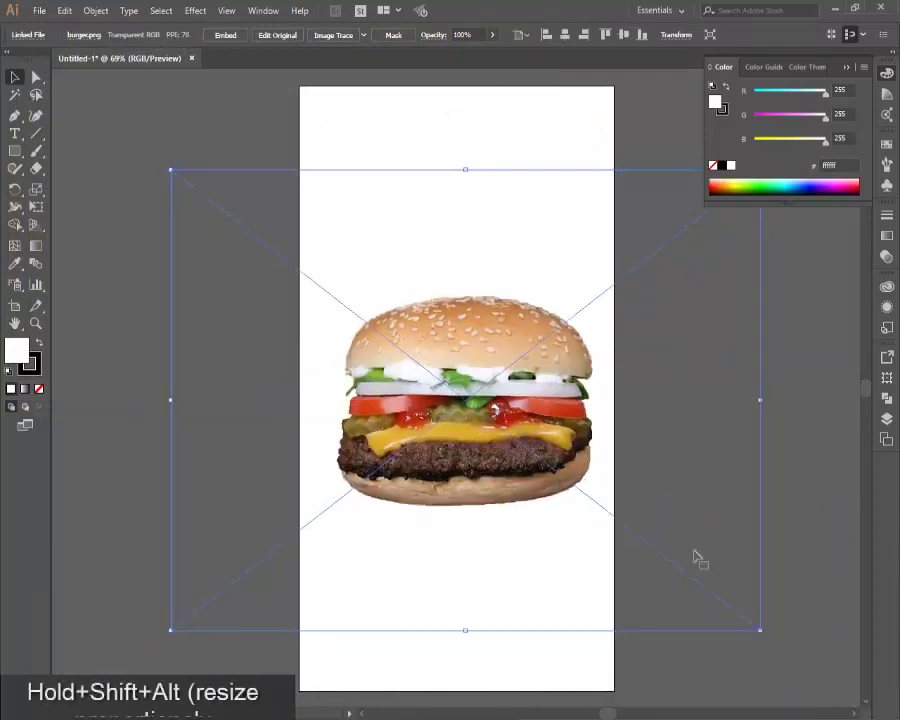
drag(569, 436, 536, 420)
drag(748, 617, 746, 607)
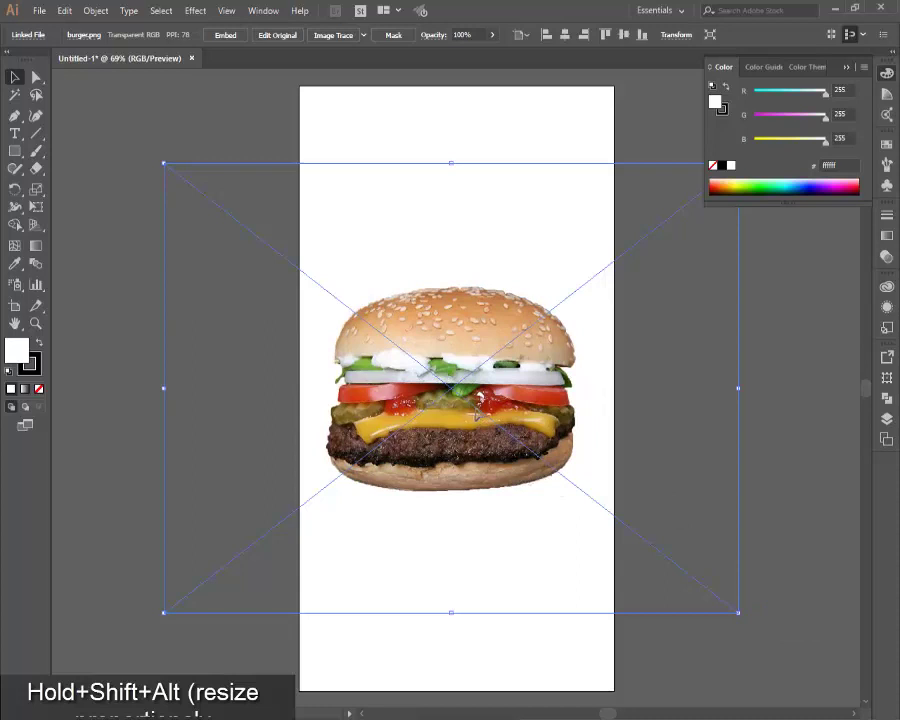
drag(437, 450, 442, 450)
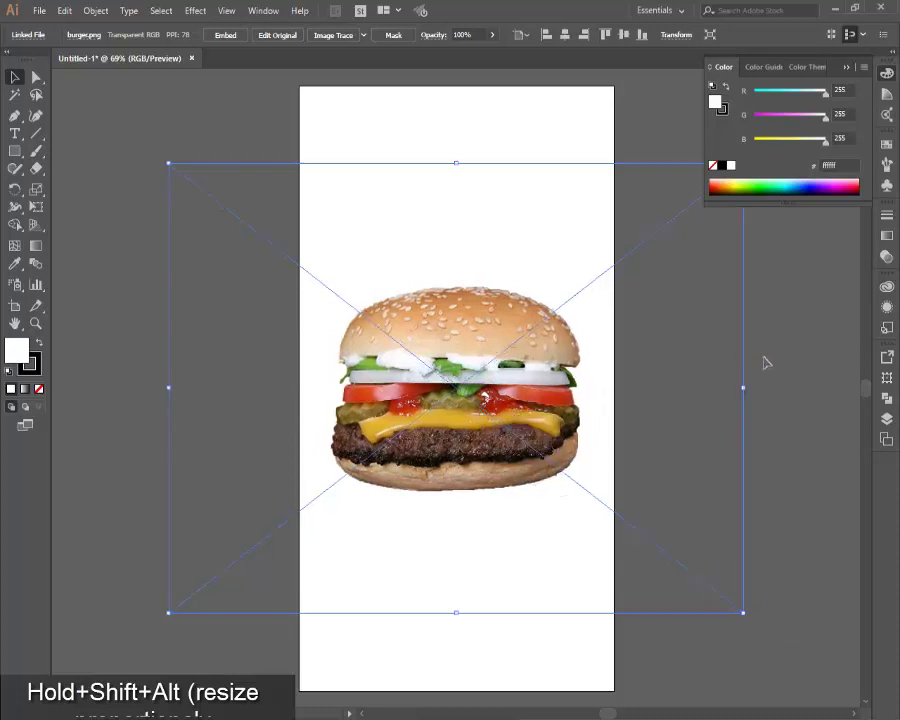
click(789, 381)
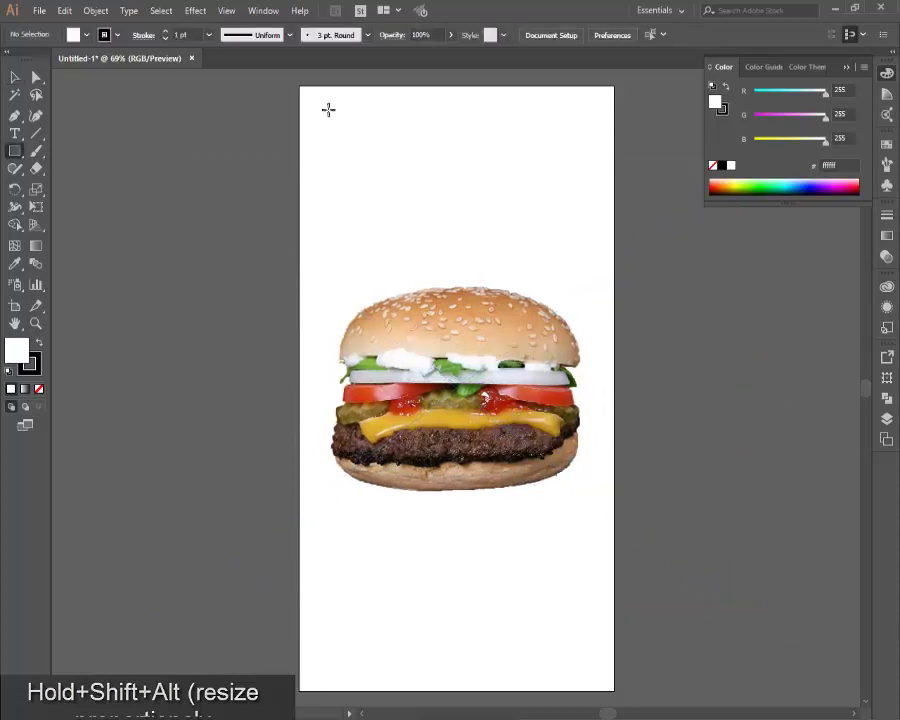
Draw a rectangle covering the whole artboard and send it behind the burger
key(m)
drag(300, 87, 615, 690)
key(ctrl+bracketleft)
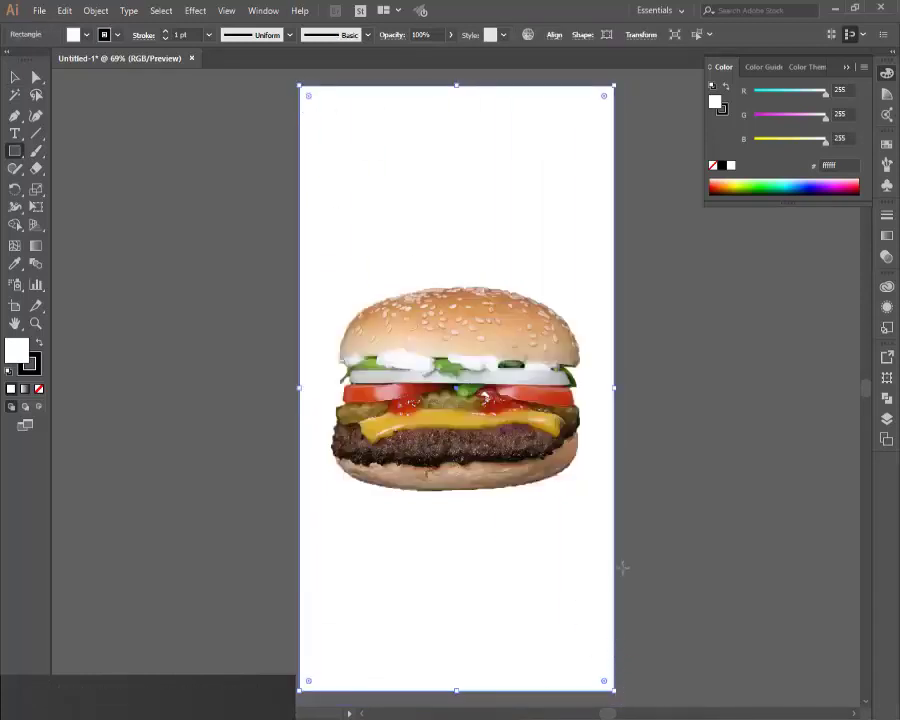
Fill the background rectangle with the red c83611 sampled from the burger's tomato using the Eyedropper
key(i)
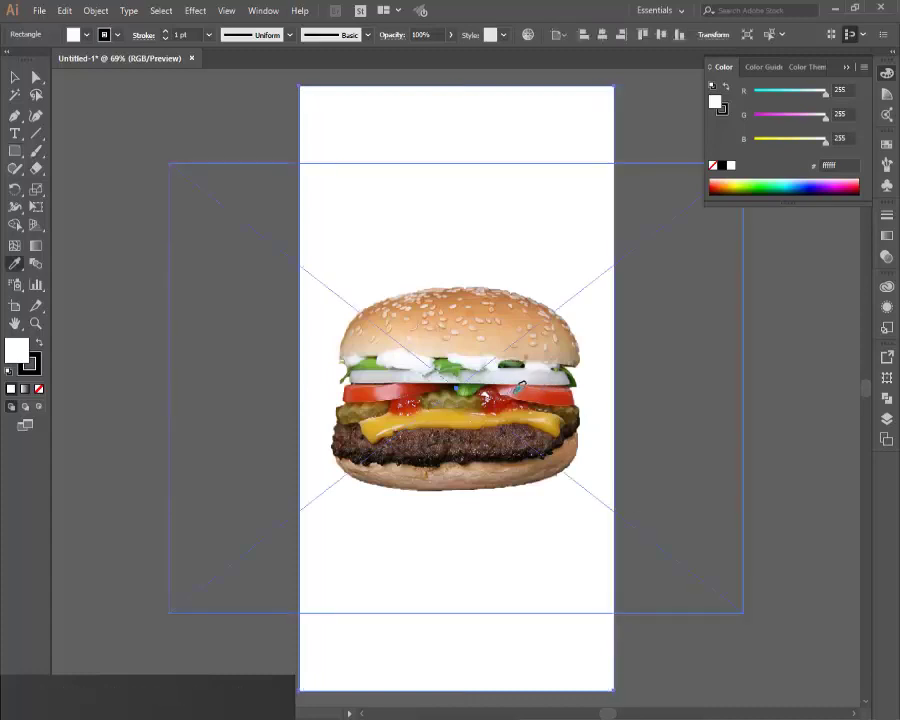
click(518, 388)
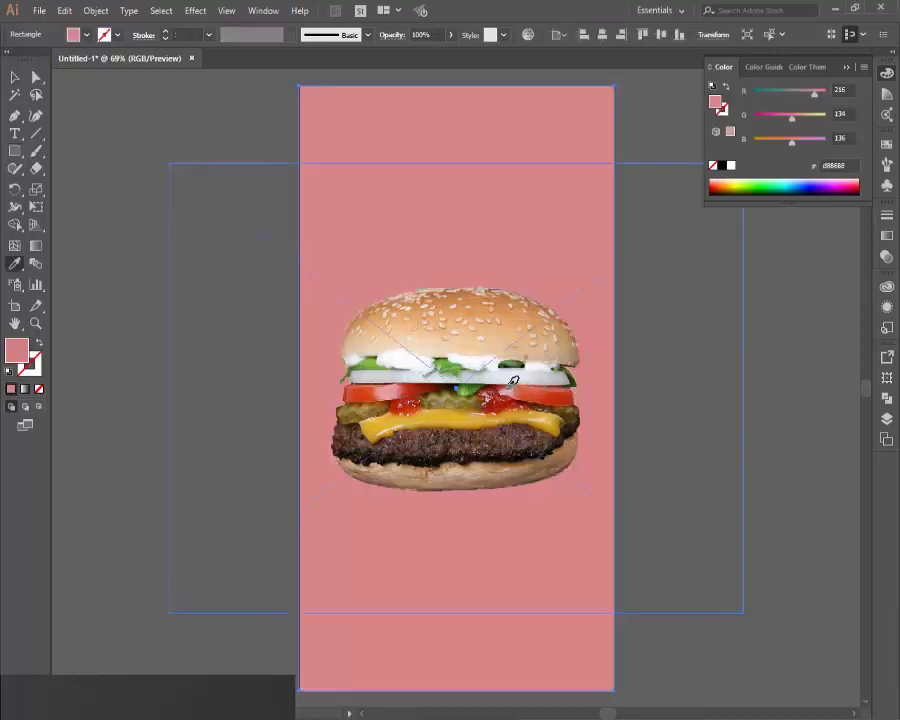
click(508, 382)
click(514, 384)
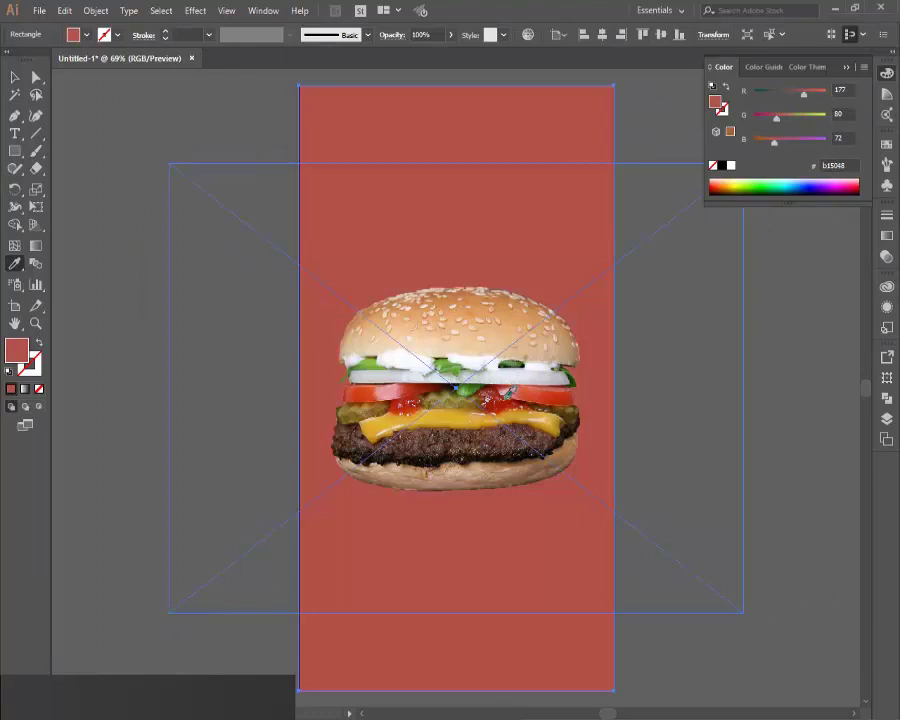
click(510, 392)
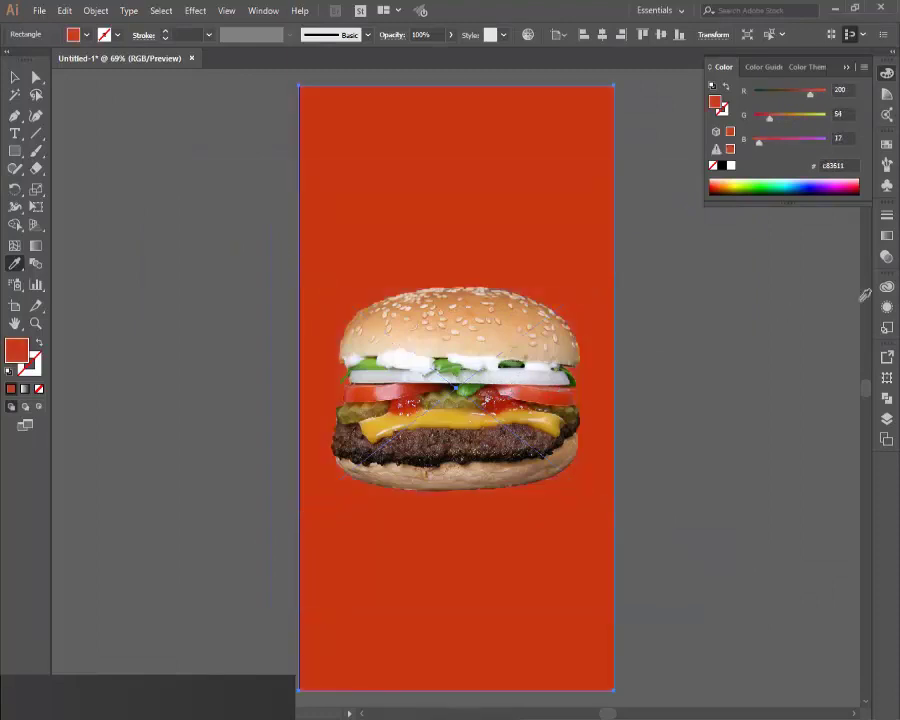
Give the background a radial gradient from the red to a darker red sampled from the burger for the end stop
click(887, 236)
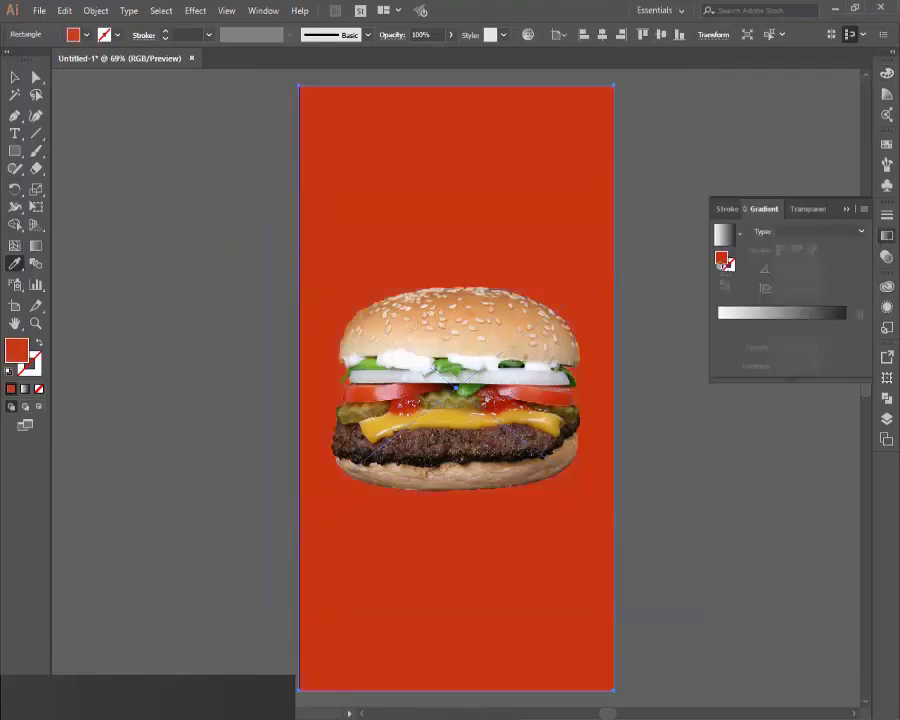
click(724, 316)
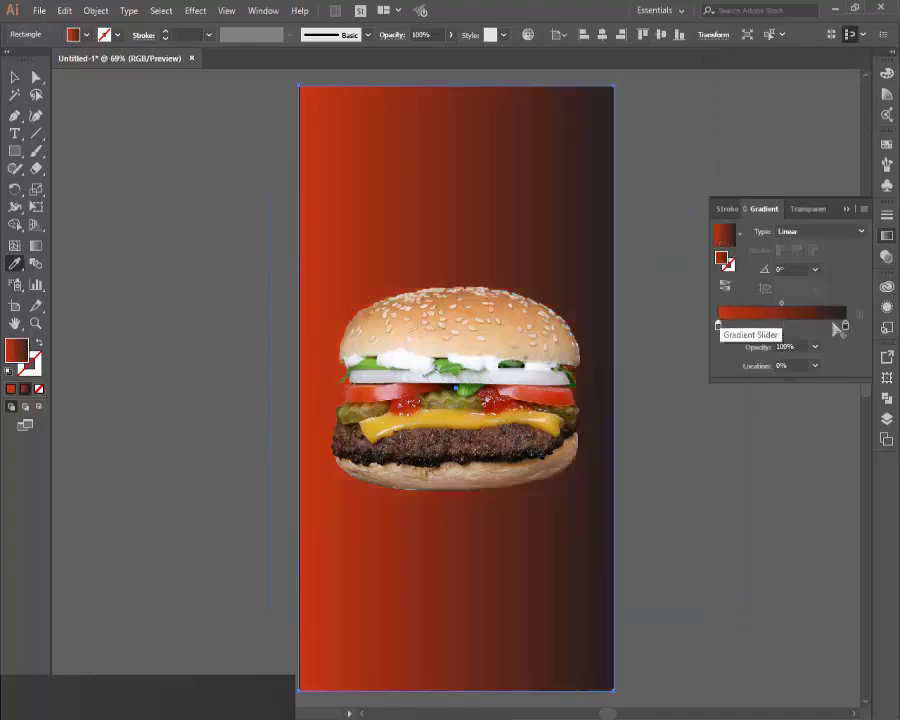
click(845, 330)
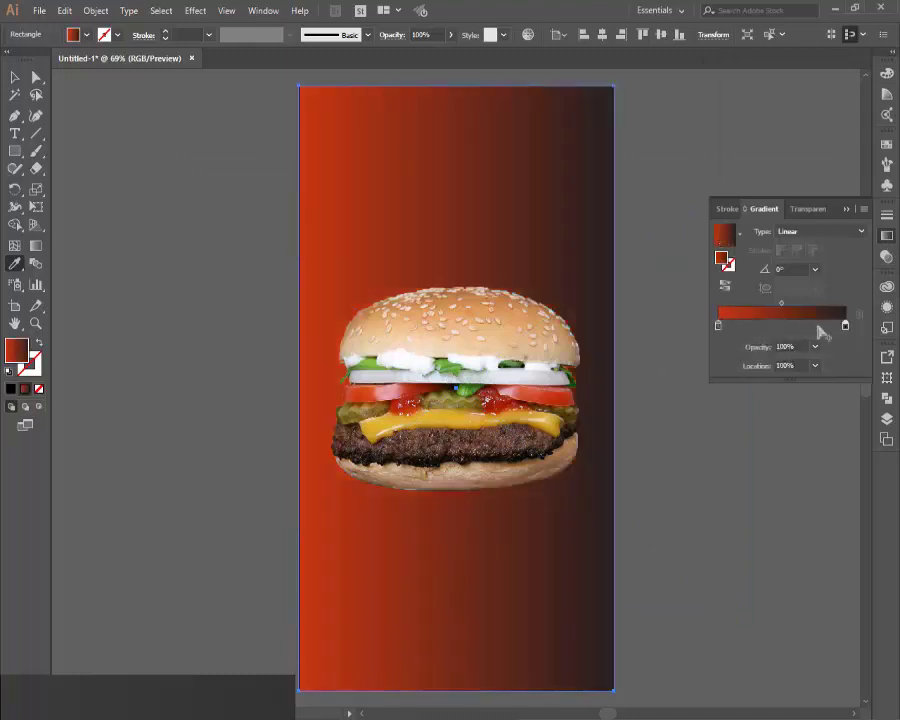
shift+click(528, 382)
shift+click(510, 378)
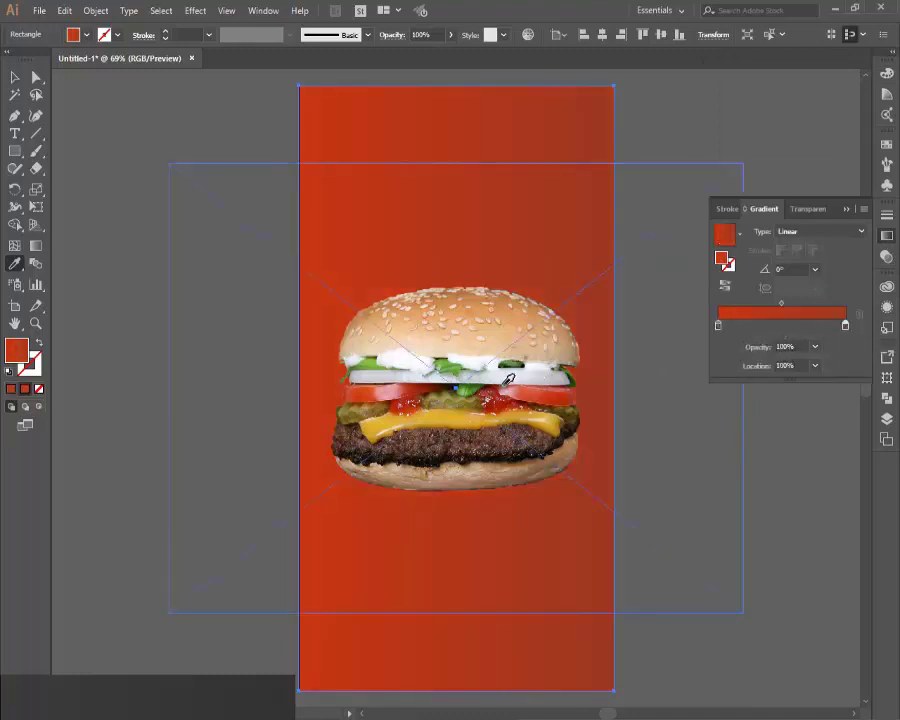
click(822, 238)
click(800, 256)
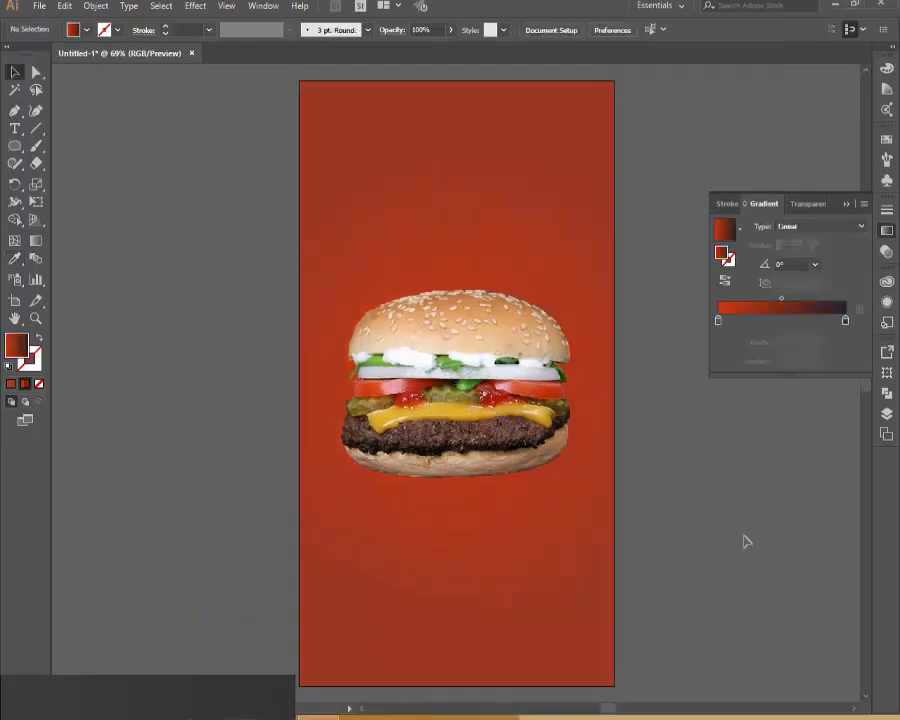
Draw a flat ellipse at the burger's lower right edge and give it a black fill with no stroke
key(l)
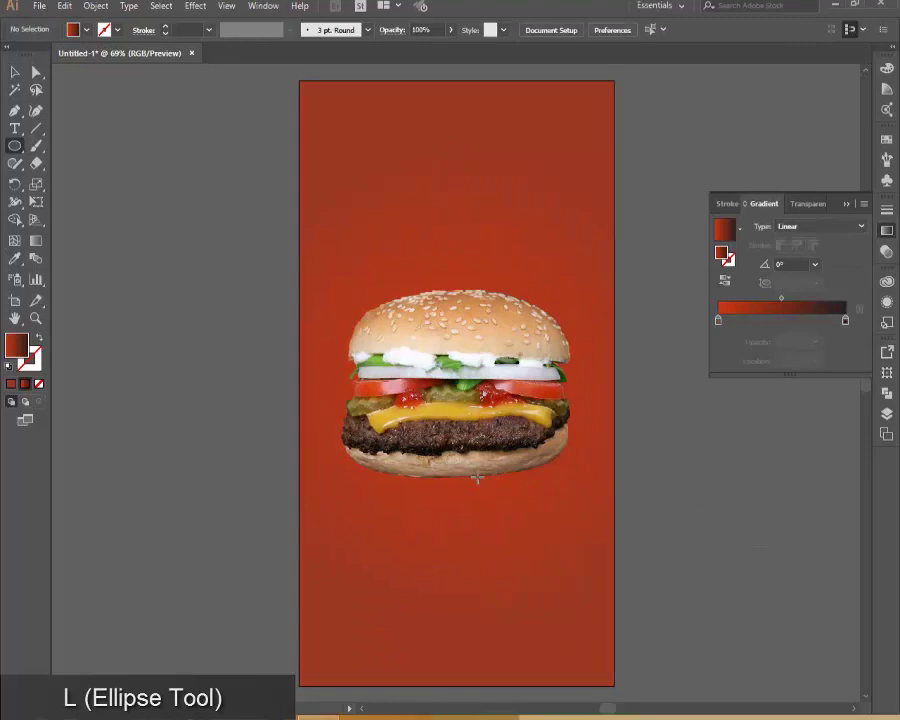
drag(476, 478, 621, 452)
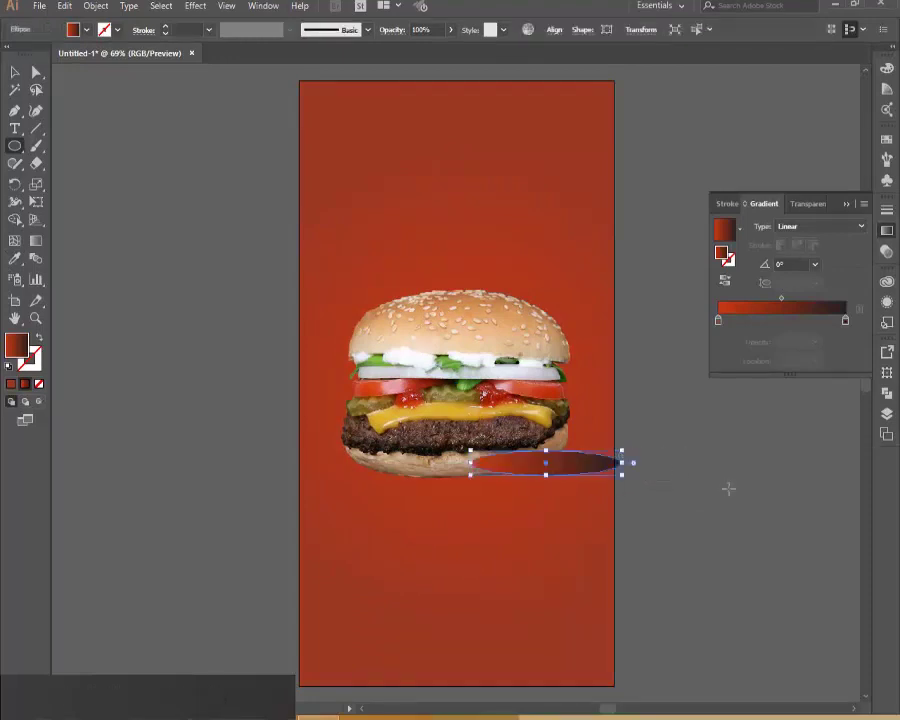
click(9, 366)
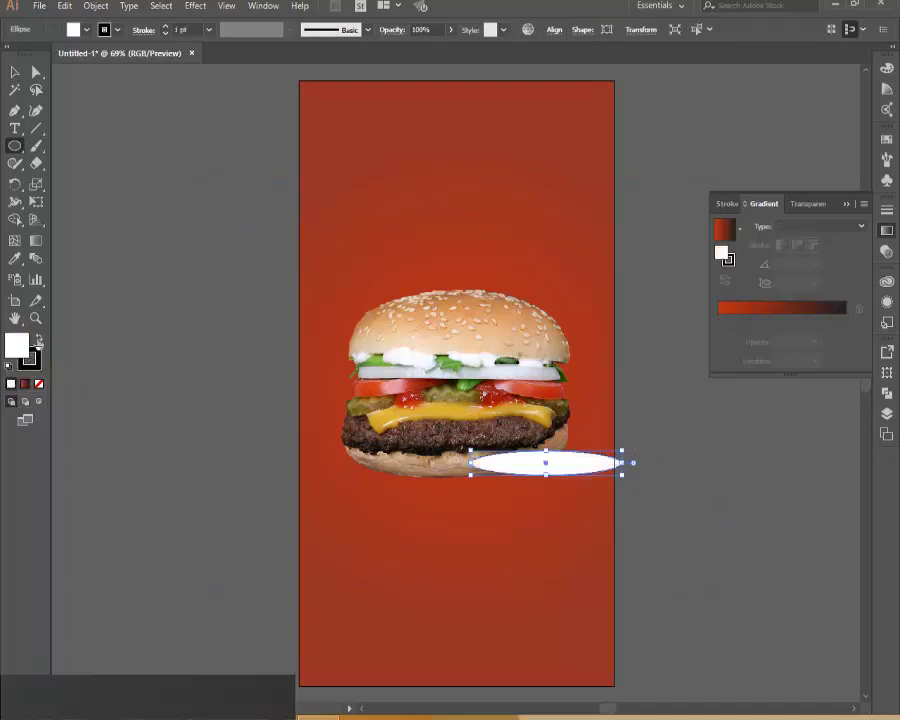
click(38, 341)
click(38, 383)
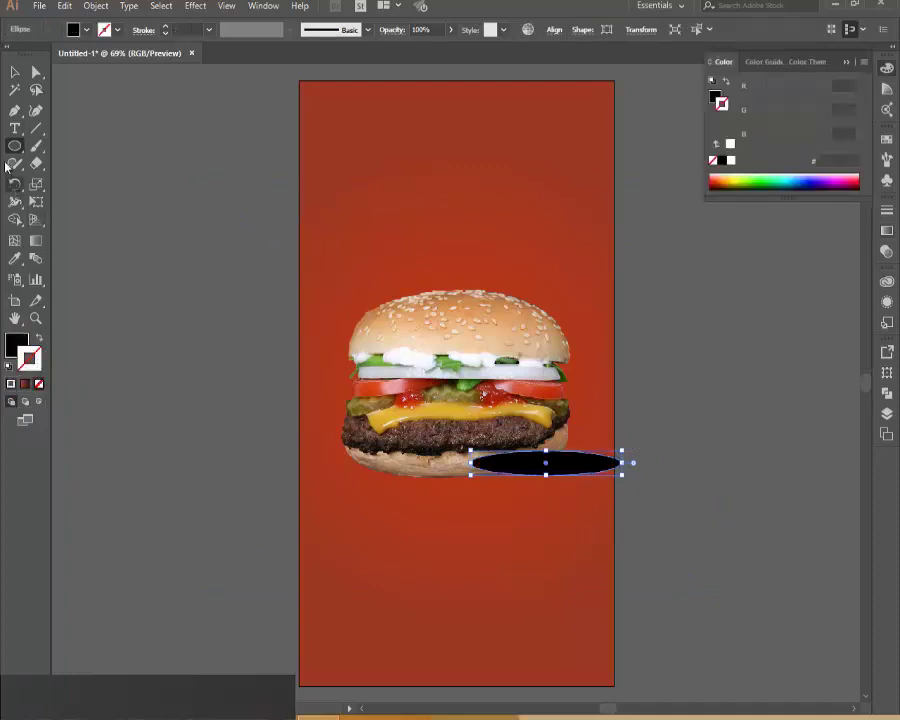
Send the black ellipse behind the burger and rotate it slightly so its right end tilts up
click(15, 72)
key(ctrl+bracketleft)
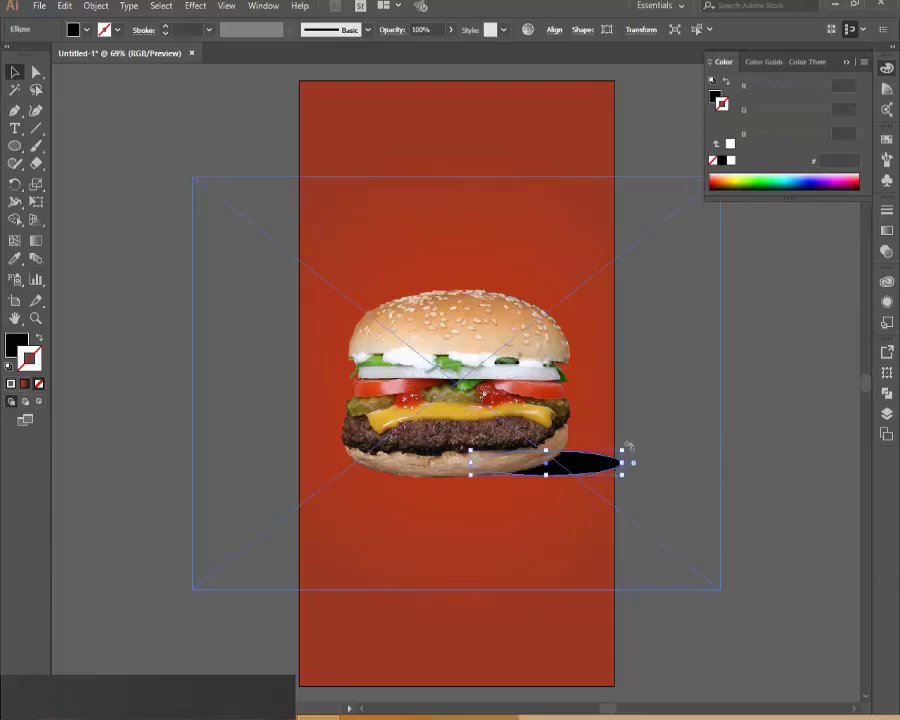
drag(626, 448, 608, 466)
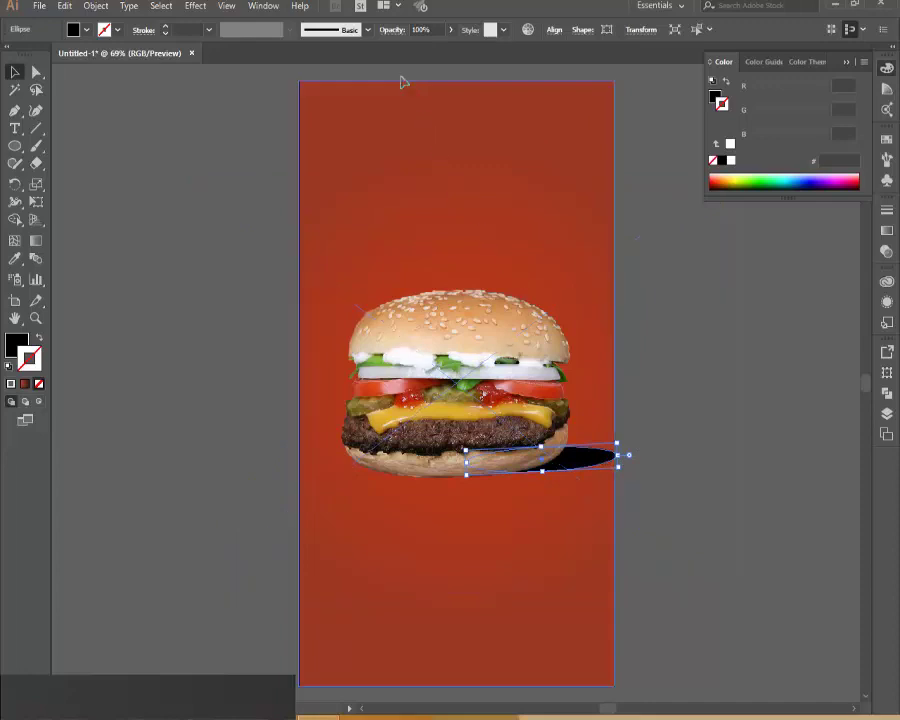
Apply a Feather effect with a 24 px radius to the black ellipse to make a soft shadow, then deselect it
click(195, 6)
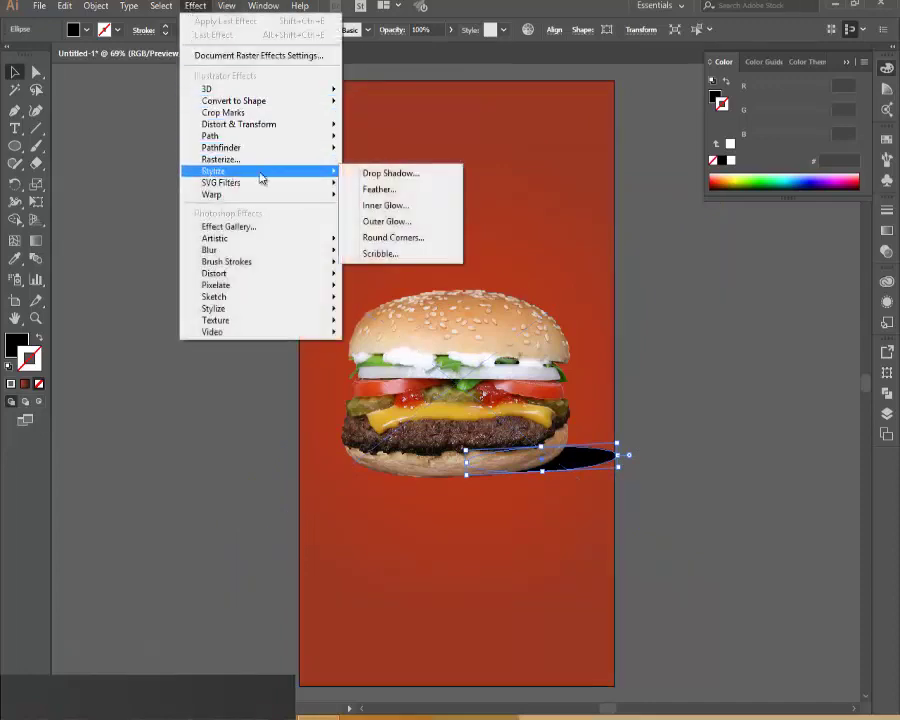
mouse_move(250, 177)
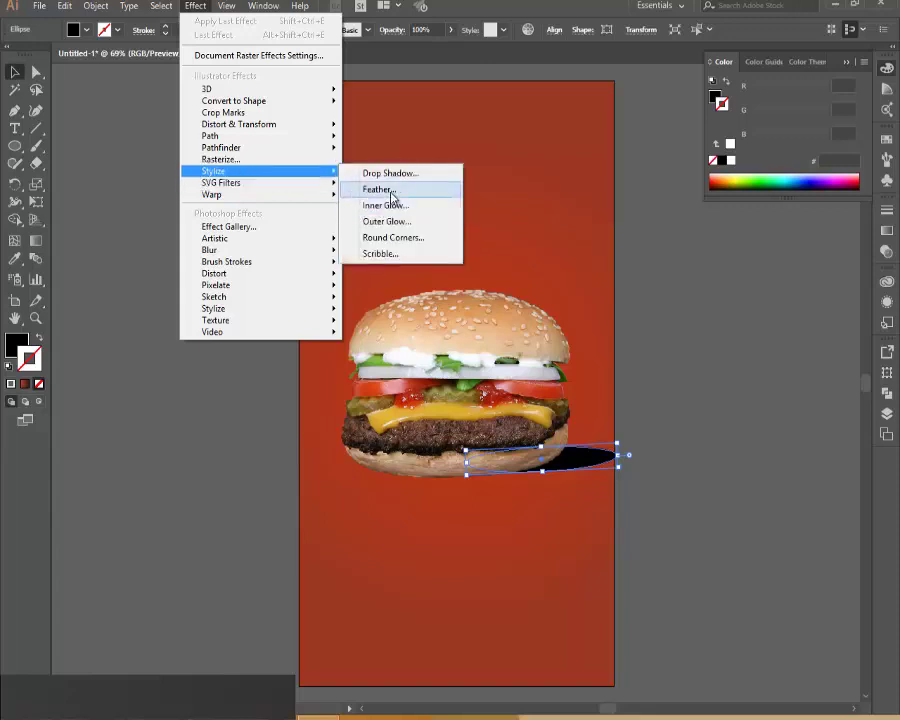
click(393, 192)
click(231, 244)
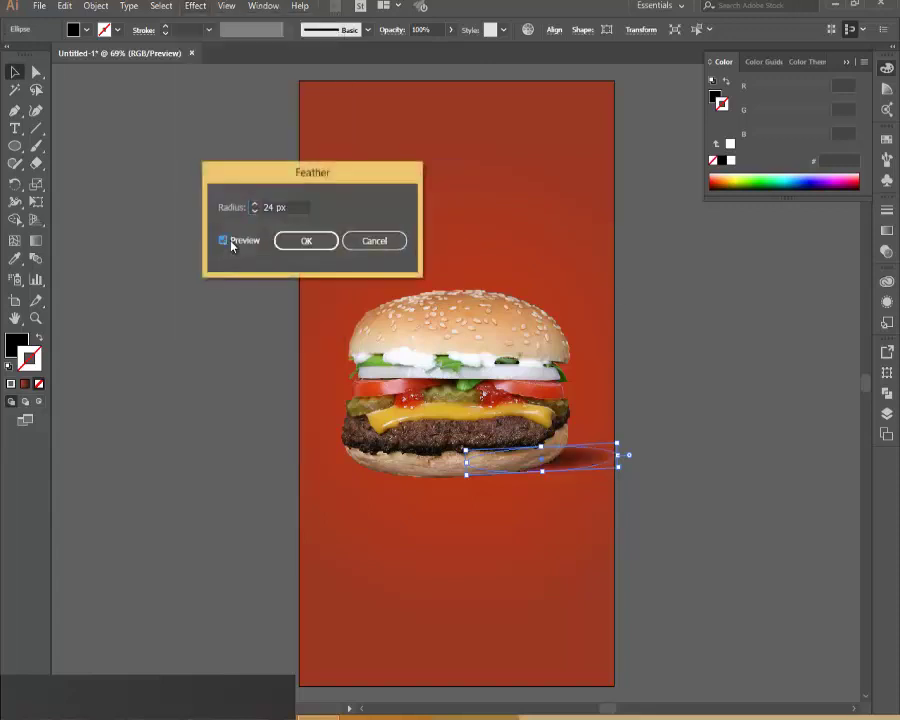
click(304, 241)
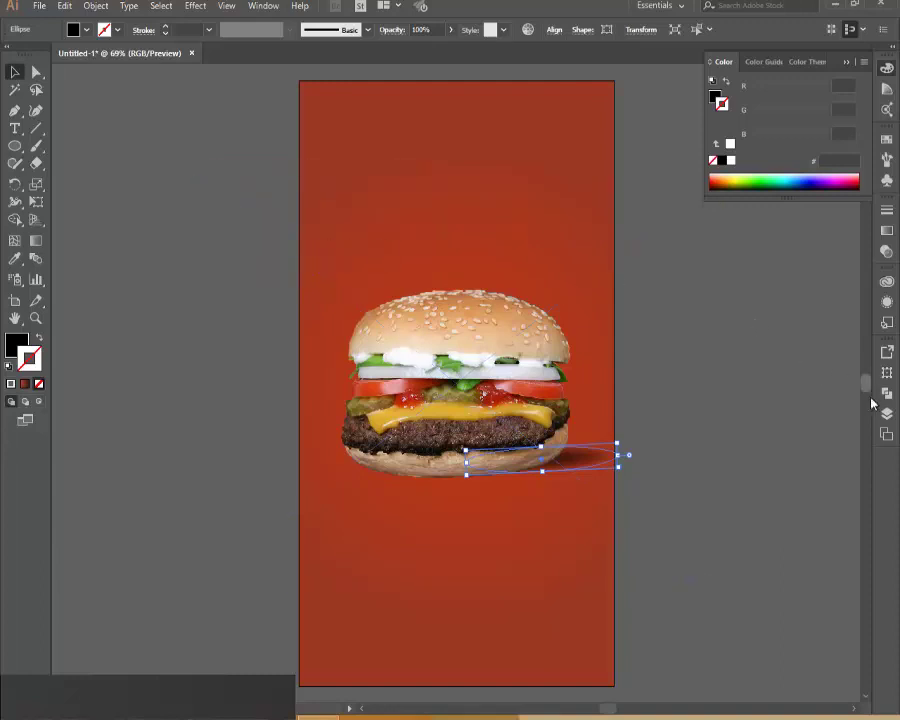
click(764, 368)
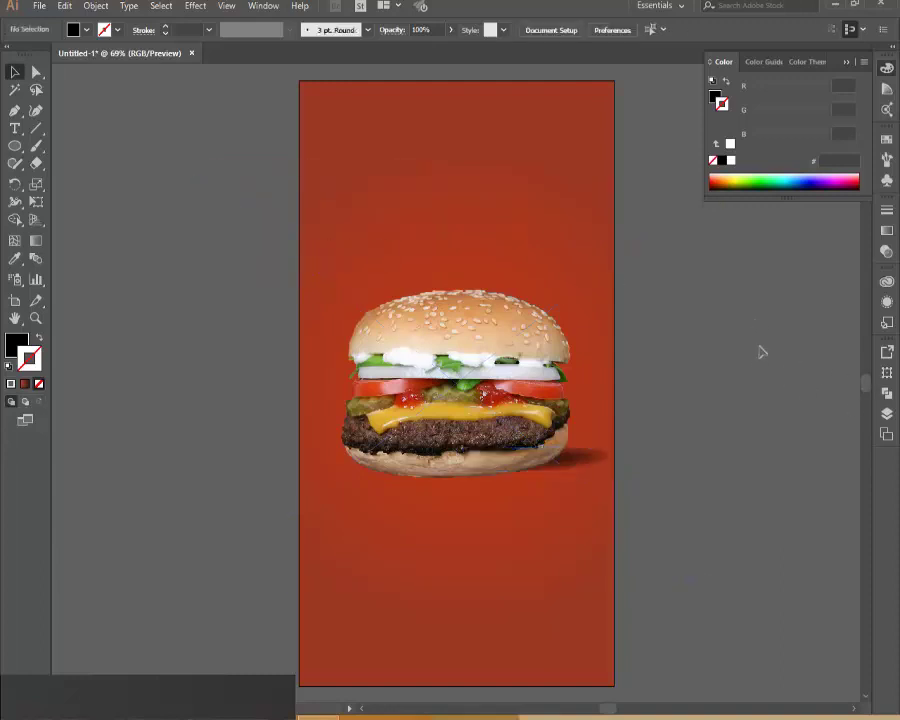
Open the Grunge brushes vector pack library, enlarge it to show more brushes and move it off the artwork
click(885, 162)
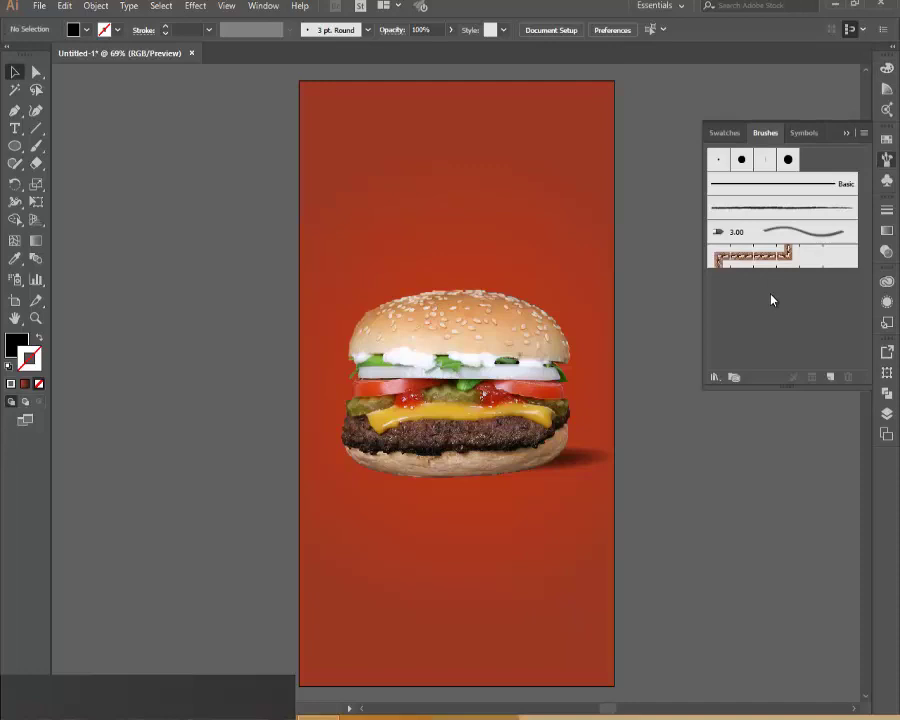
click(722, 376)
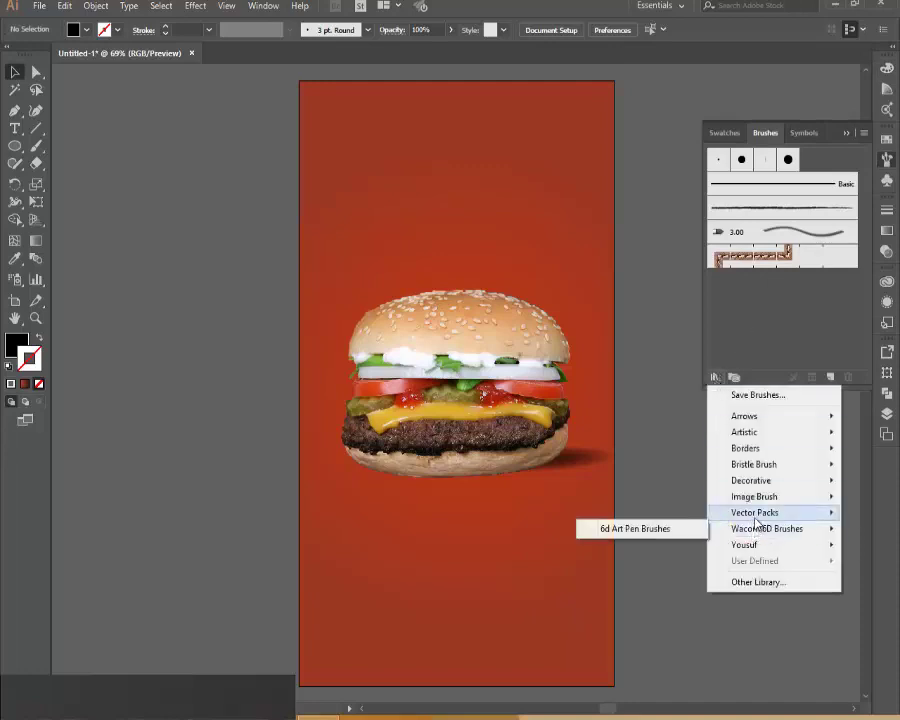
mouse_move(755, 514)
click(652, 514)
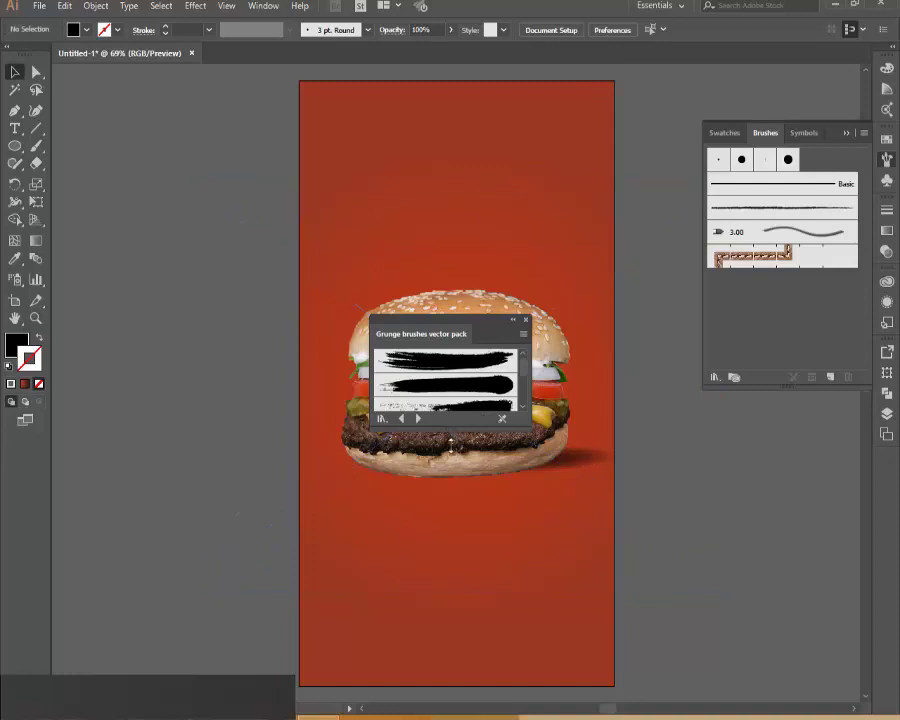
drag(457, 428, 450, 548)
mouse_move(480, 327)
mouse_down()
mouse_move(744, 437)
mouse_move(746, 429)
mouse_up()
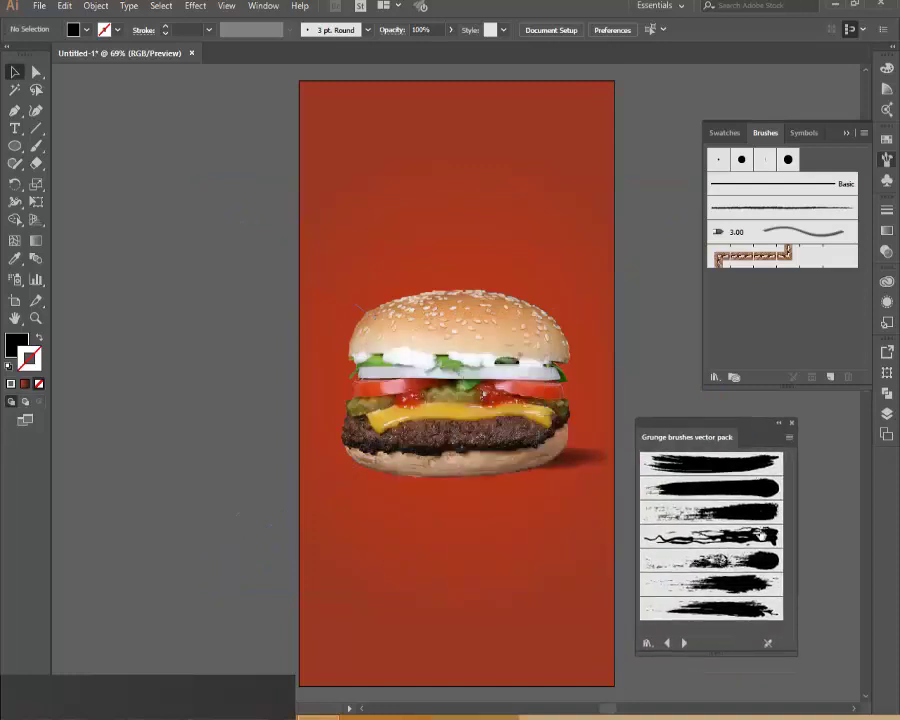
Paint a short, slightly rising white stroke above the burger with the last brush of the grunge pack
click(728, 610)
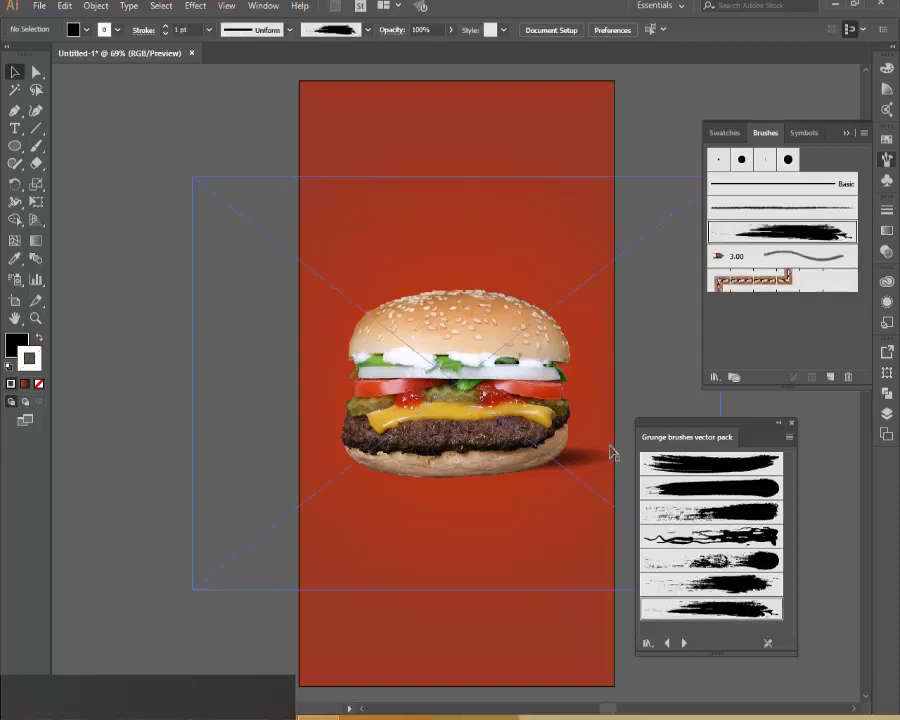
key(b)
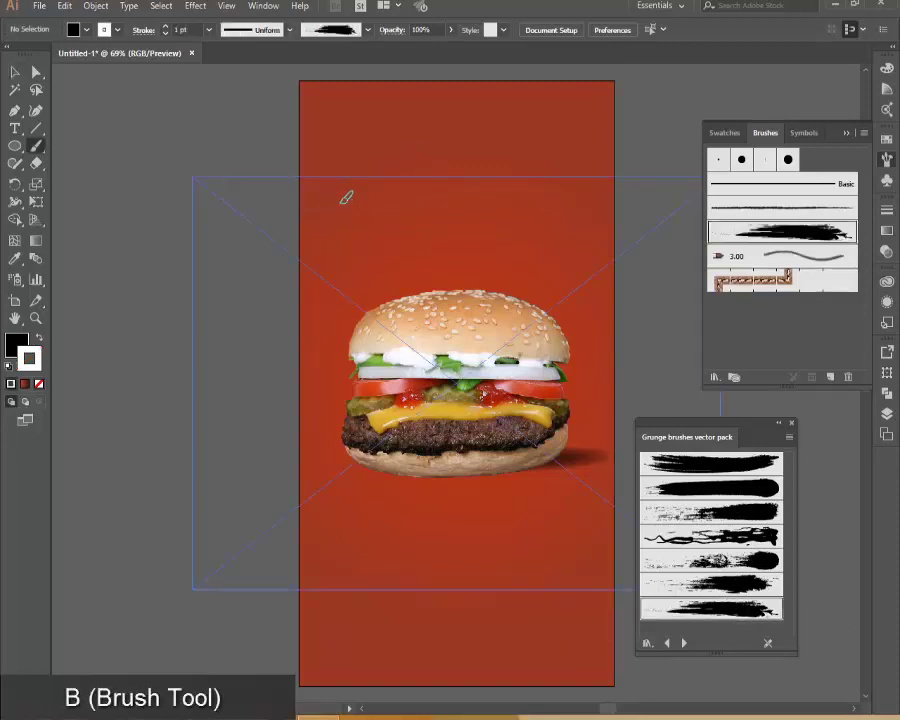
drag(405, 198, 535, 178)
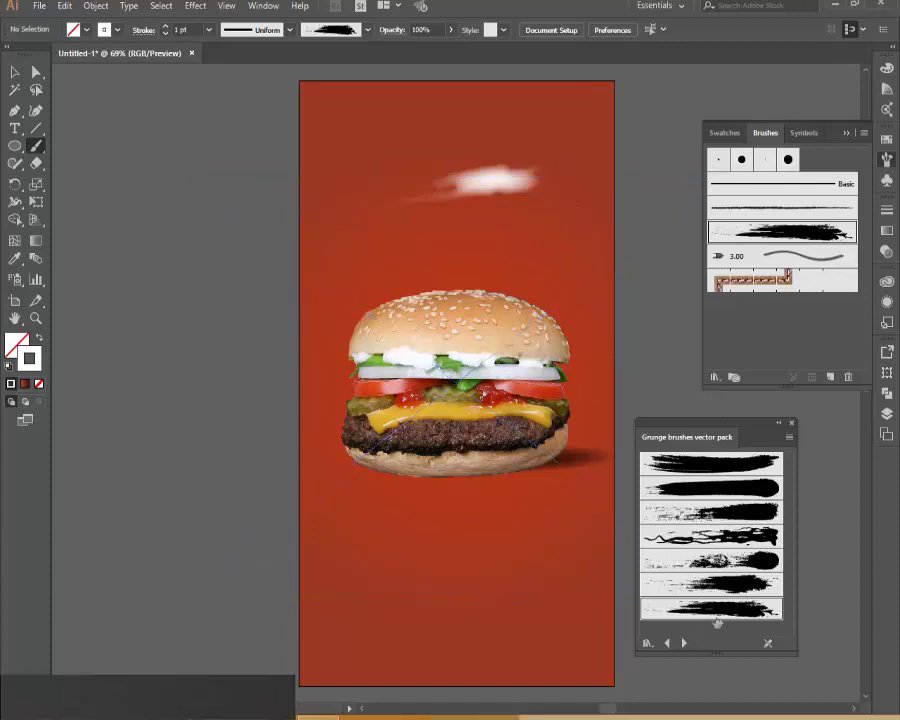
Remove the Feather effect from the white brush stroke above the burger and shift the stroke slightly to the left
click(17, 73)
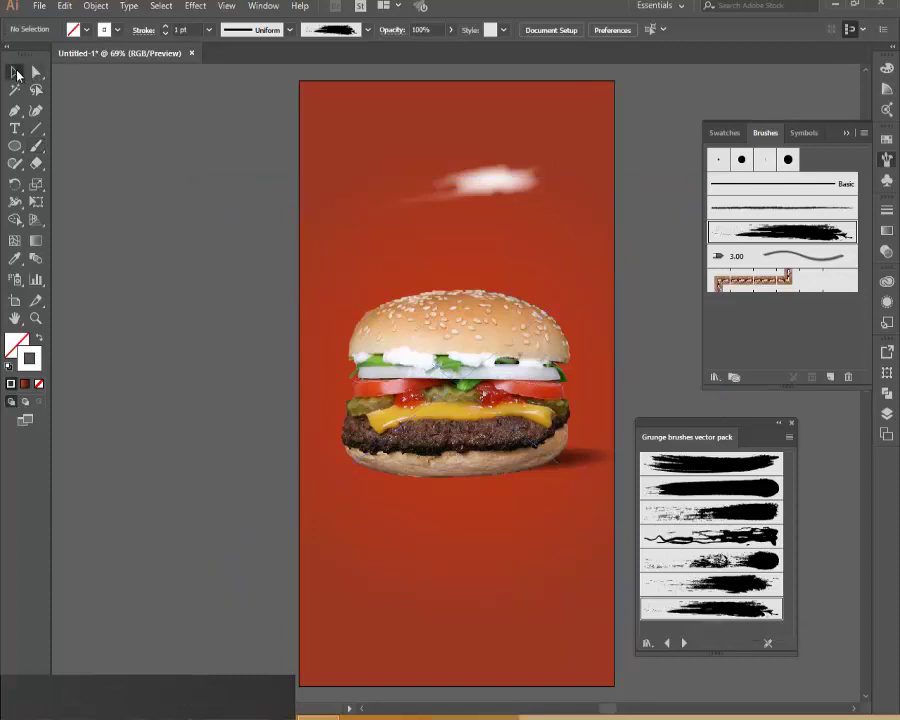
click(503, 190)
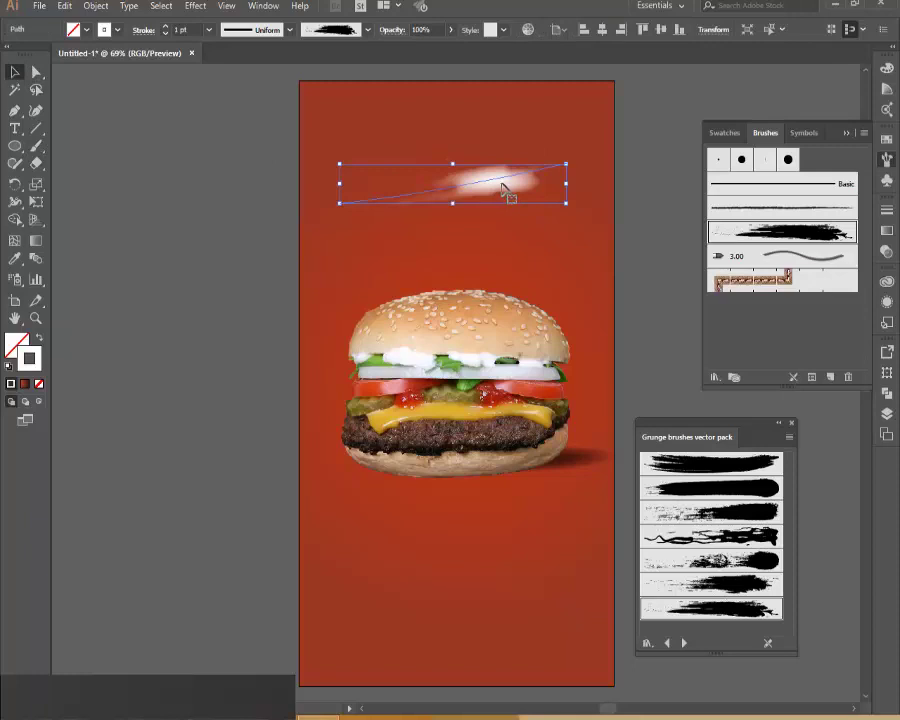
click(887, 302)
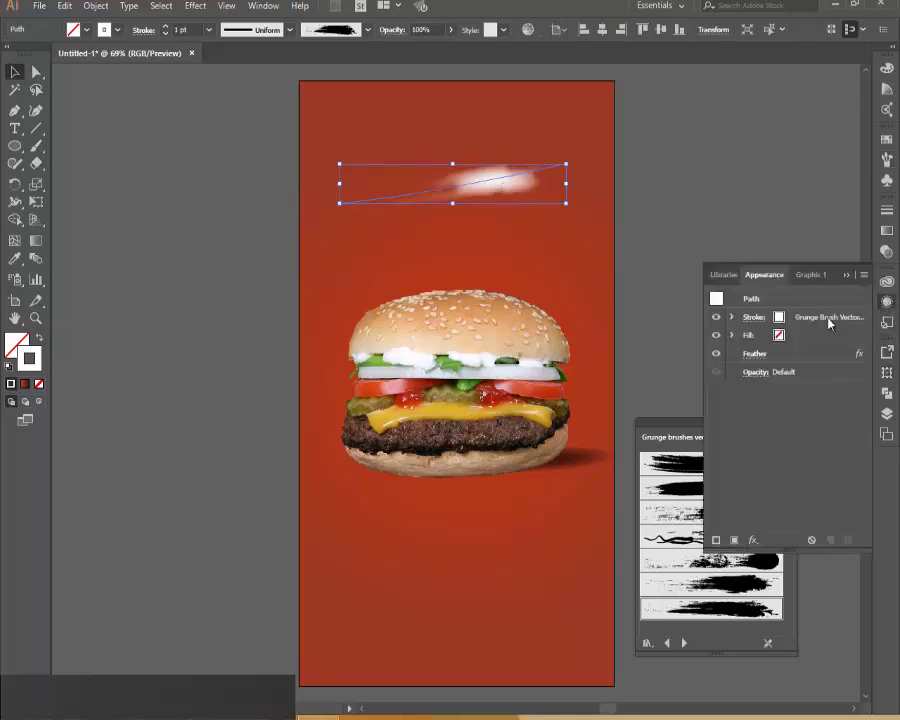
click(796, 362)
click(847, 541)
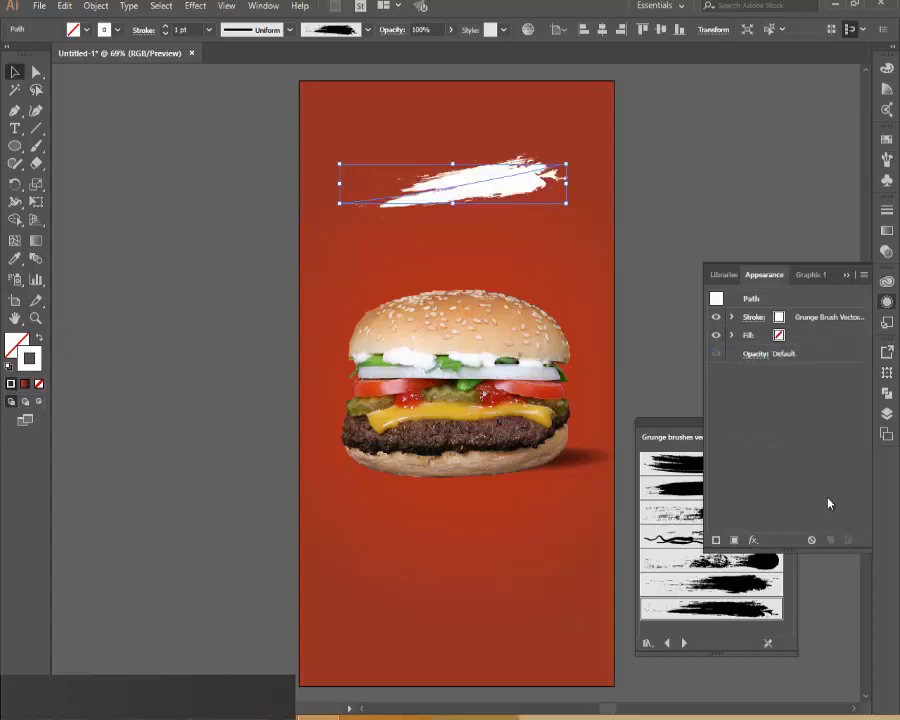
drag(497, 181, 479, 182)
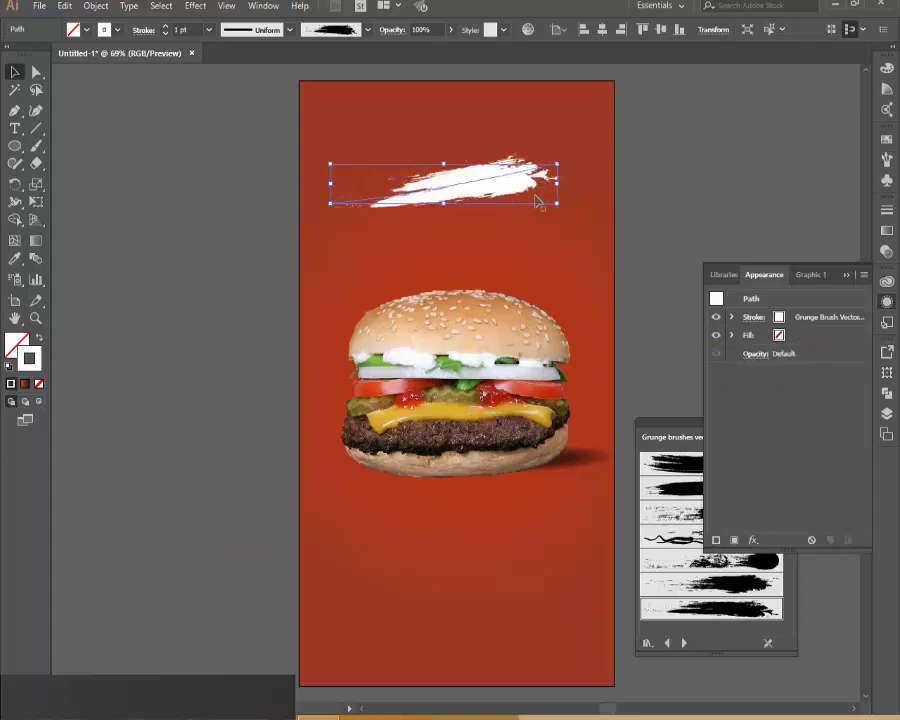
Recolour the brush stroke with a dark brown sampled from the burger patty and set its stroke weight to 3 pt
key(i)
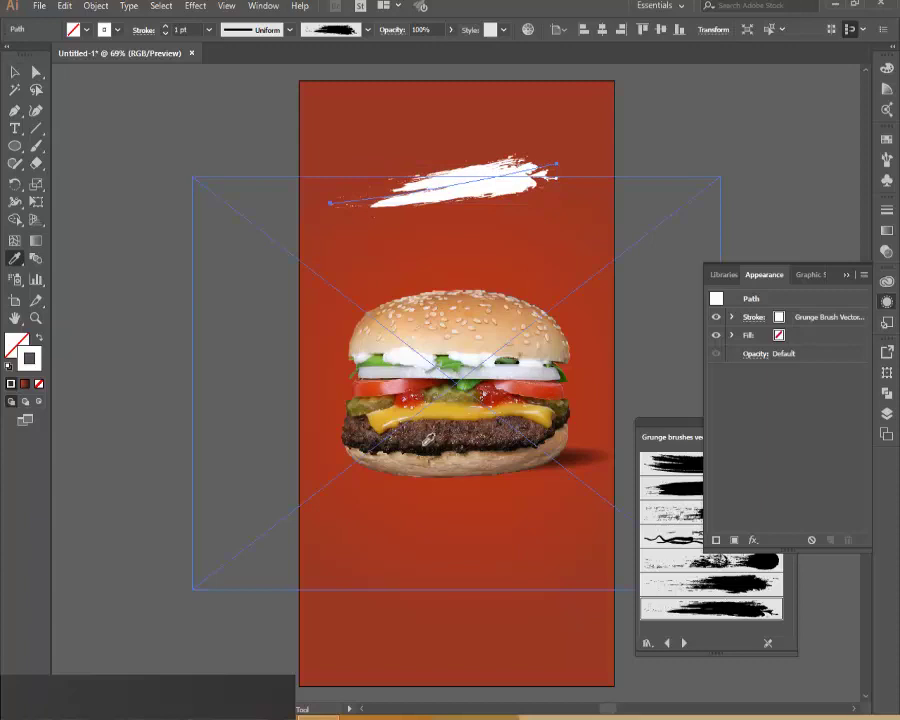
click(424, 434)
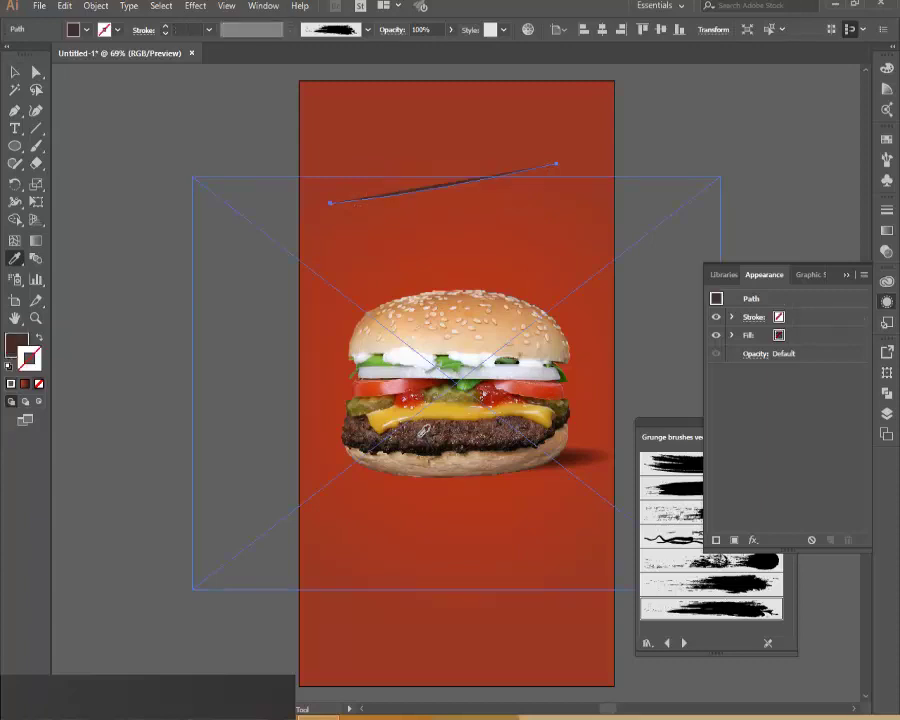
key(ctrl+z)
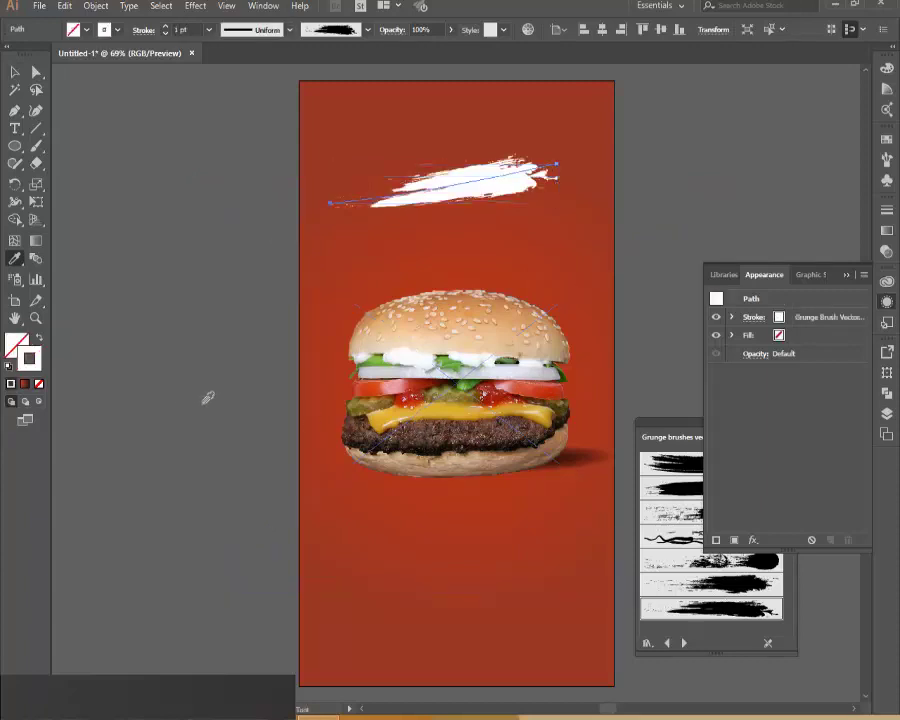
shift+click(410, 434)
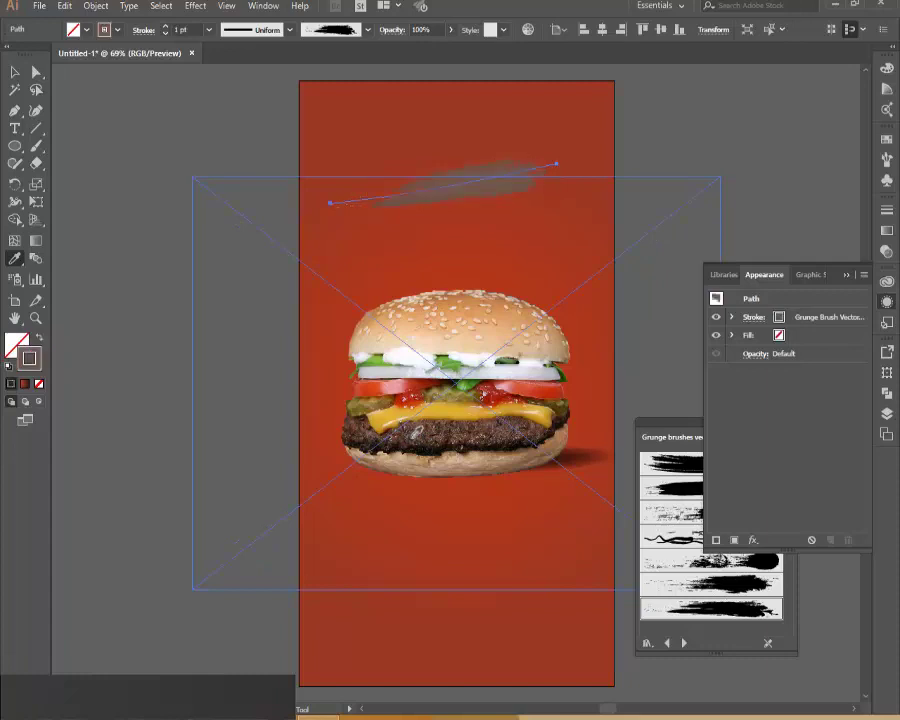
shift+click(420, 438)
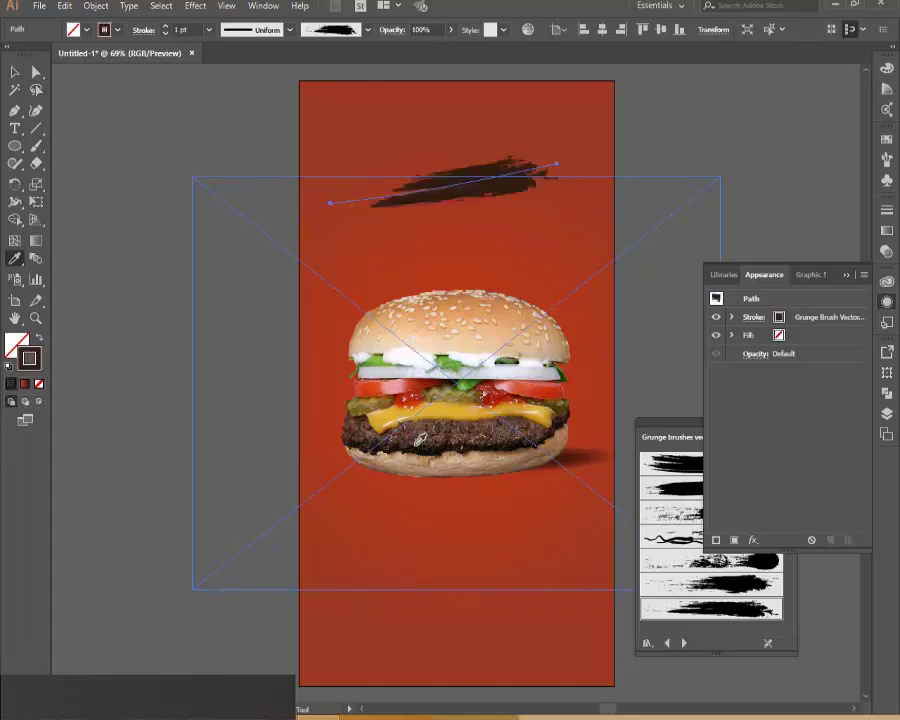
key(i)
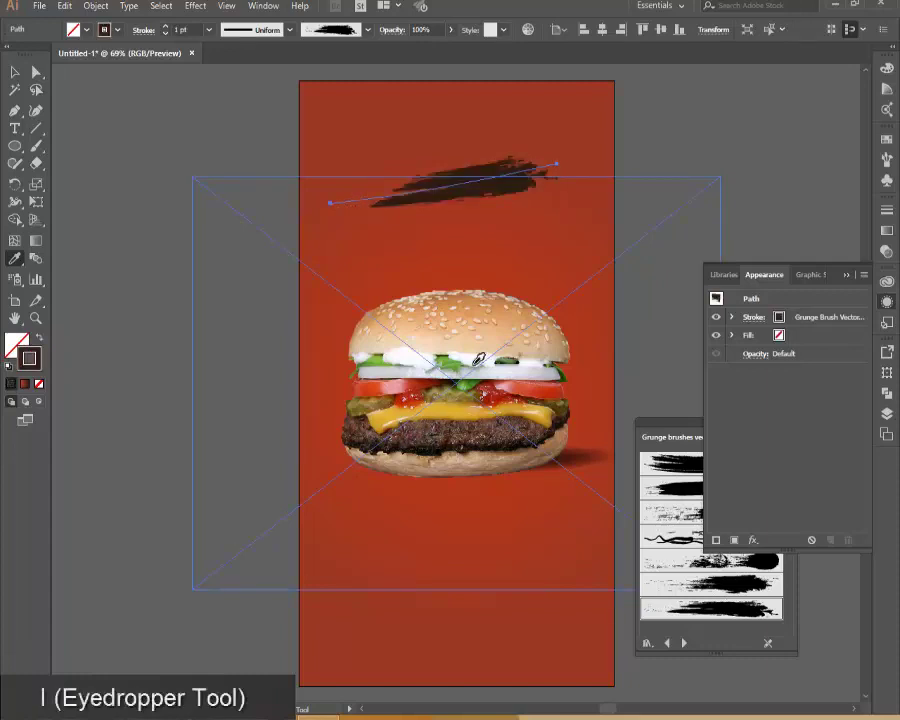
click(167, 27)
click(167, 27)
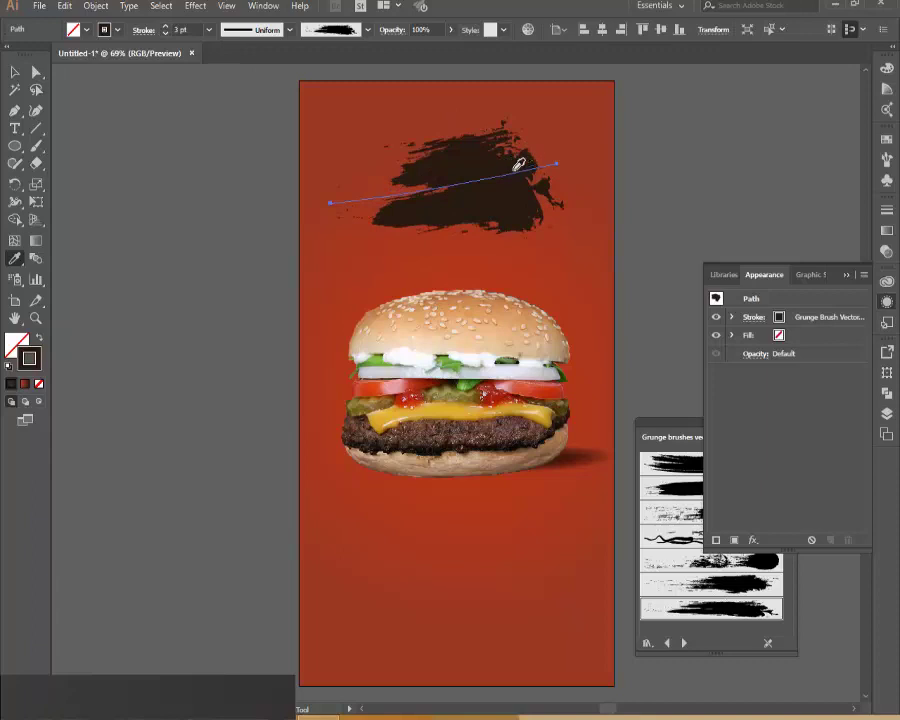
Lengthen the dark brush stroke by pulling both end points outward, lowering its left end for a steeper slant, then deselect it
key(a)
mouse_move(557, 163)
mouse_down()
mouse_move(569, 169)
mouse_move(561, 169)
mouse_move(585, 155)
mouse_up()
drag(330, 202, 304, 225)
mouse_move(389, 224)
mouse_down()
mouse_move(394, 209)
mouse_move(374, 226)
mouse_up()
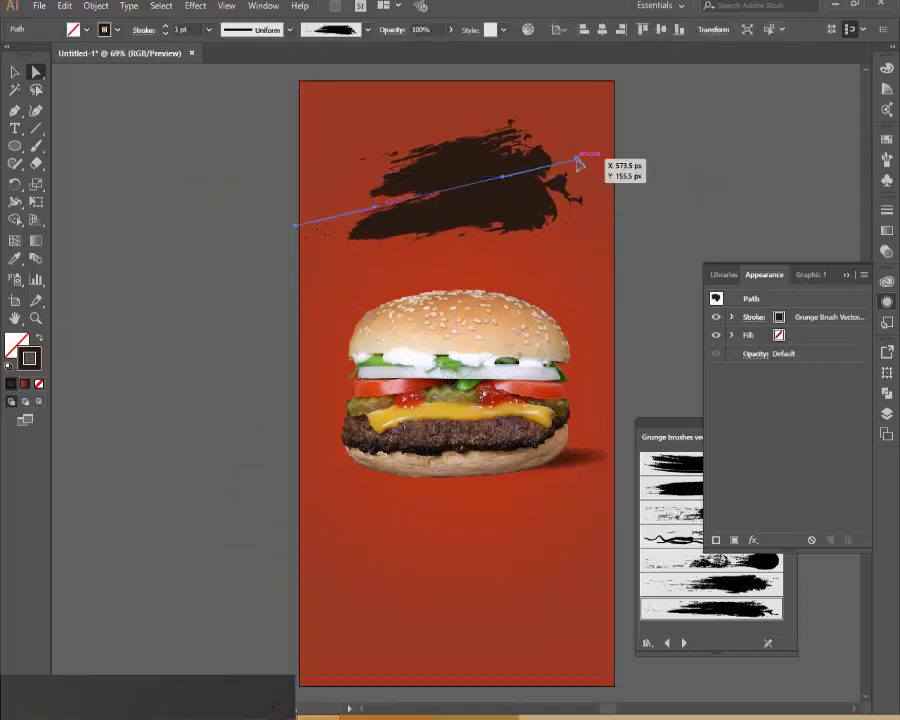
drag(578, 162, 581, 168)
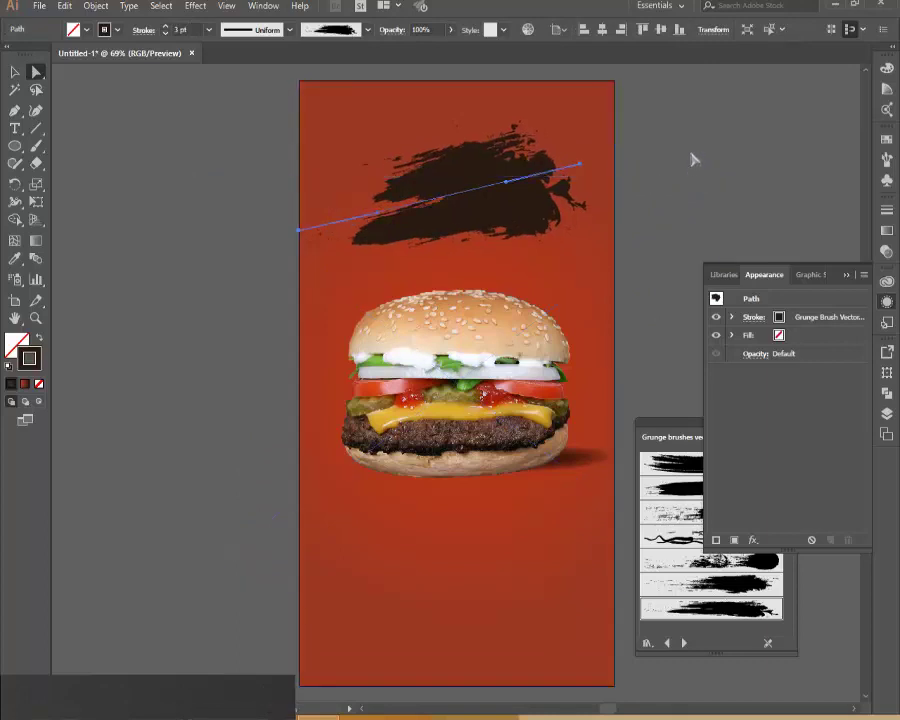
click(700, 158)
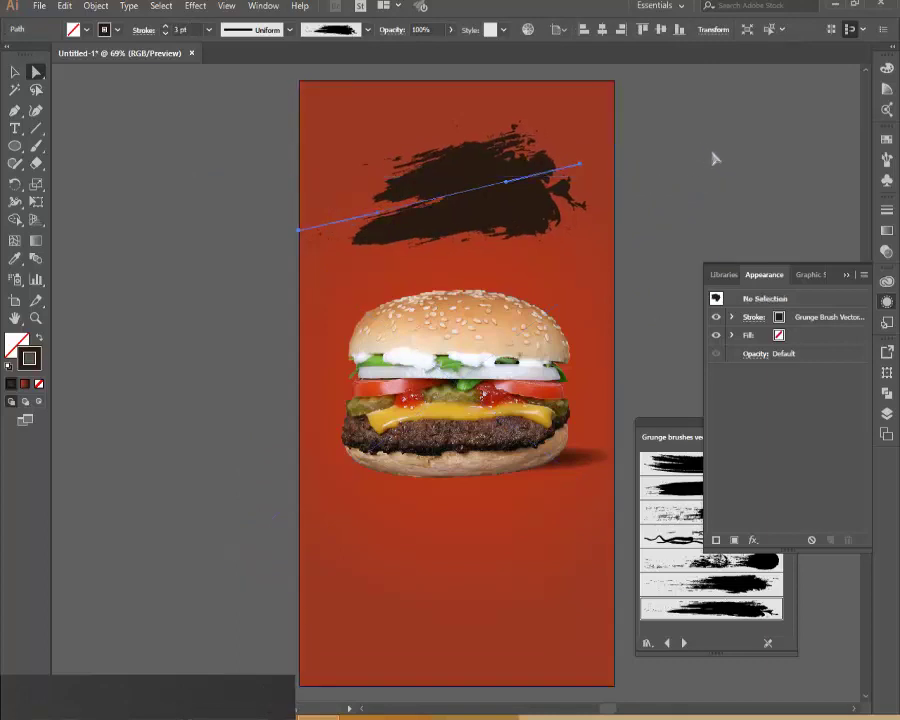
Close the Grunge brushes vector pack library and duplicate the dark brush stroke slightly below the original, overlapping it
click(716, 437)
click(791, 424)
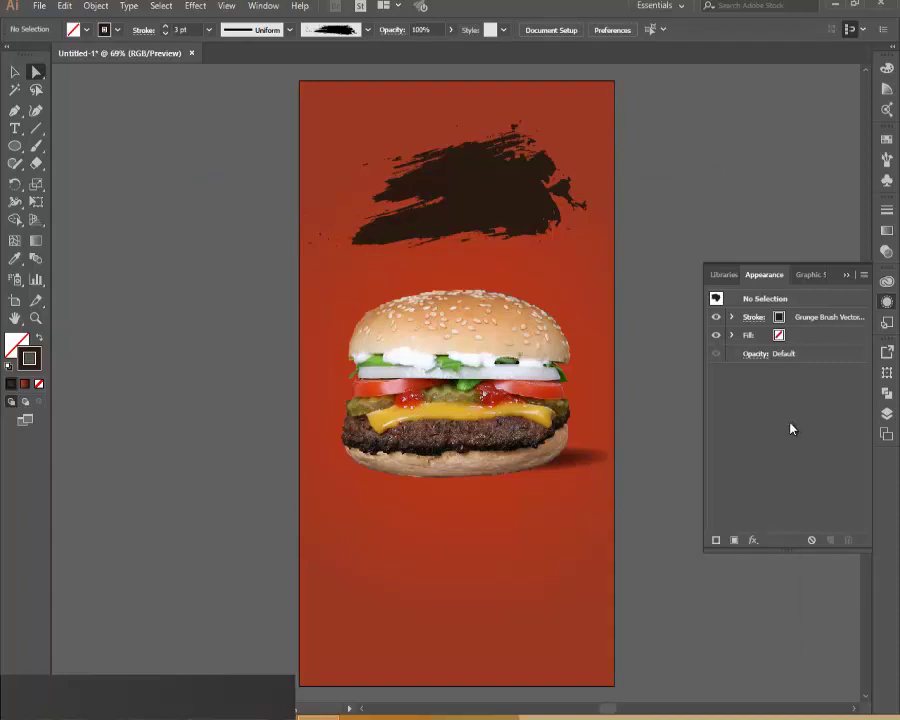
key(v)
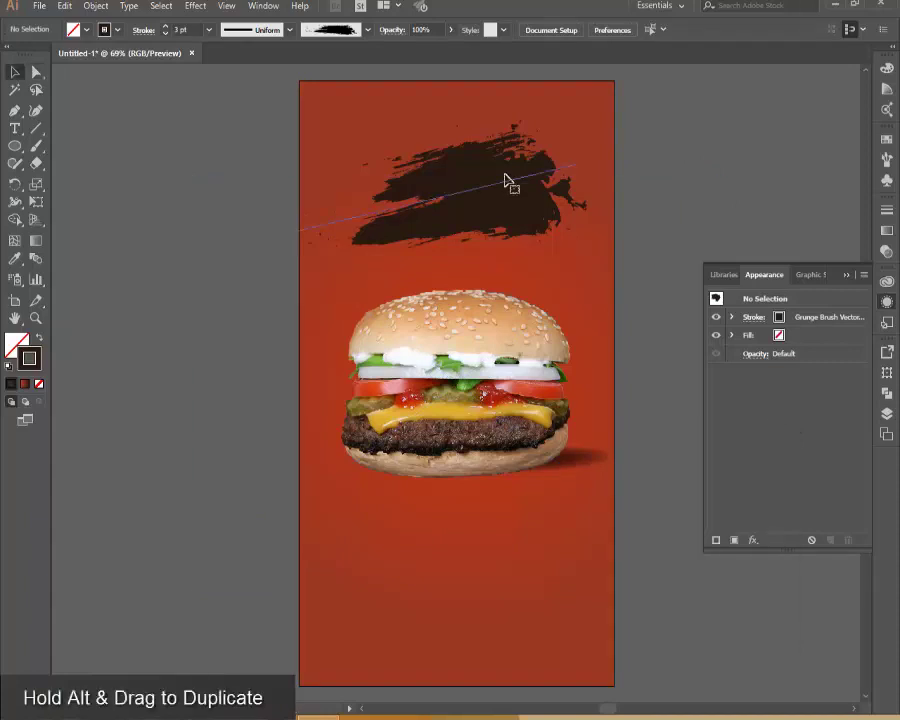
drag(507, 183, 506, 227)
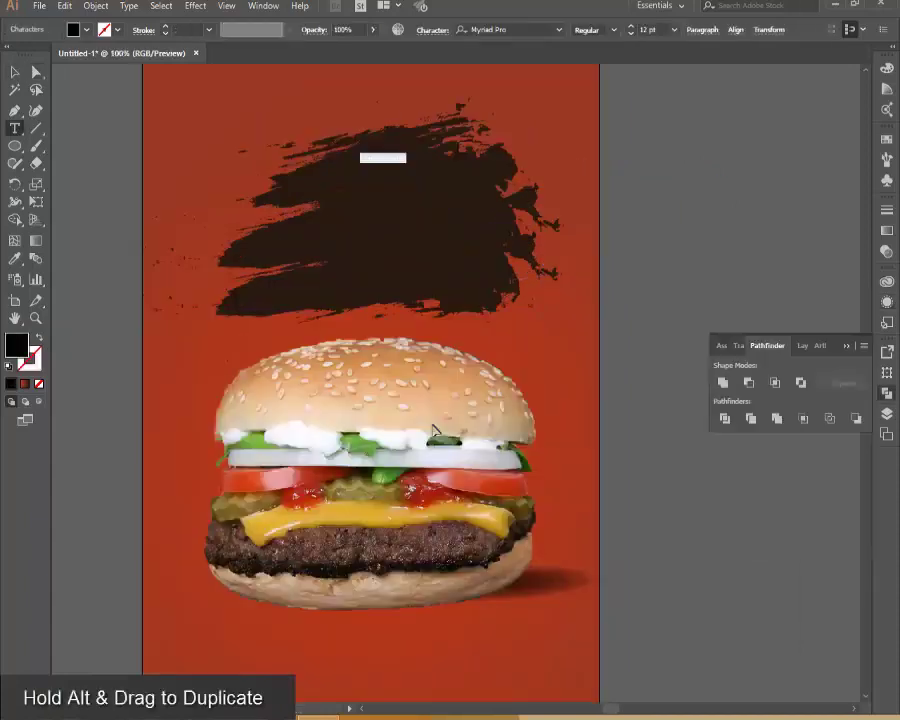
Enlarge the placeholder text on the dark brush area to about 51 pt and give it a white fill without a stroke
key(Escape)
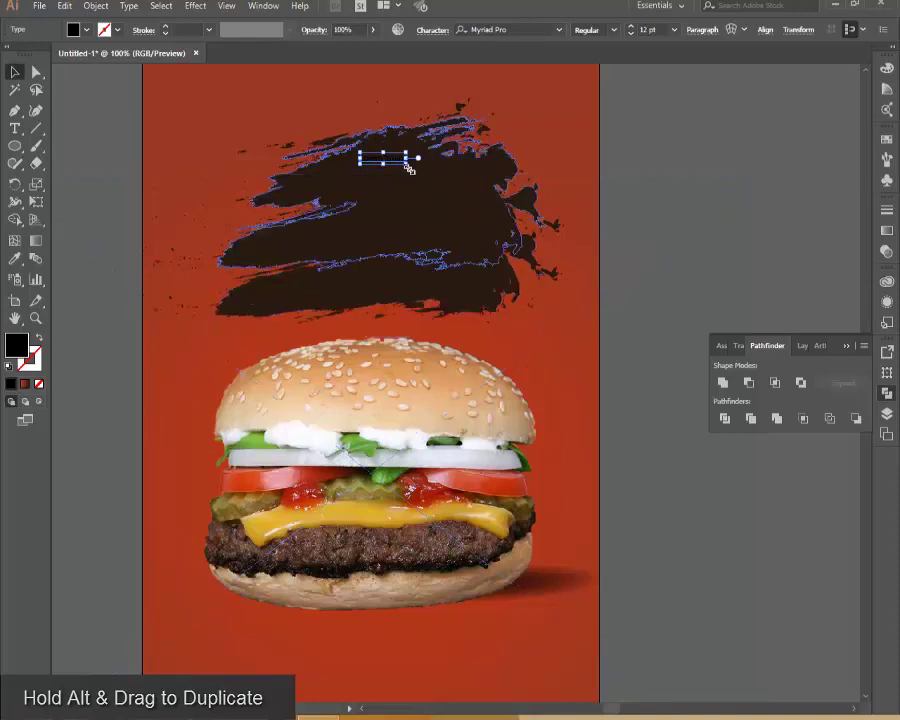
drag(405, 162, 482, 197)
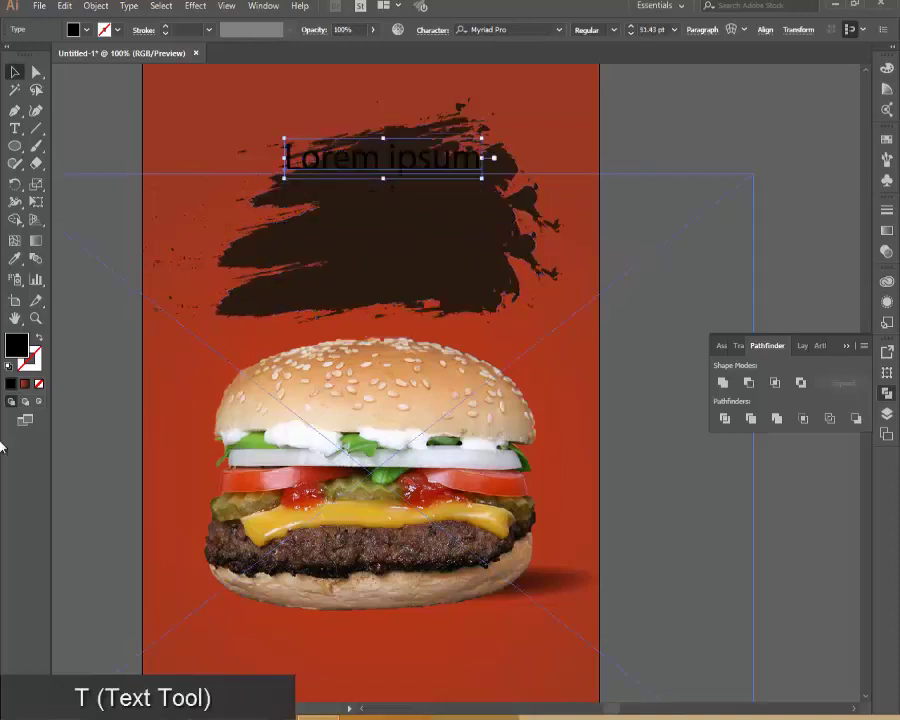
click(9, 367)
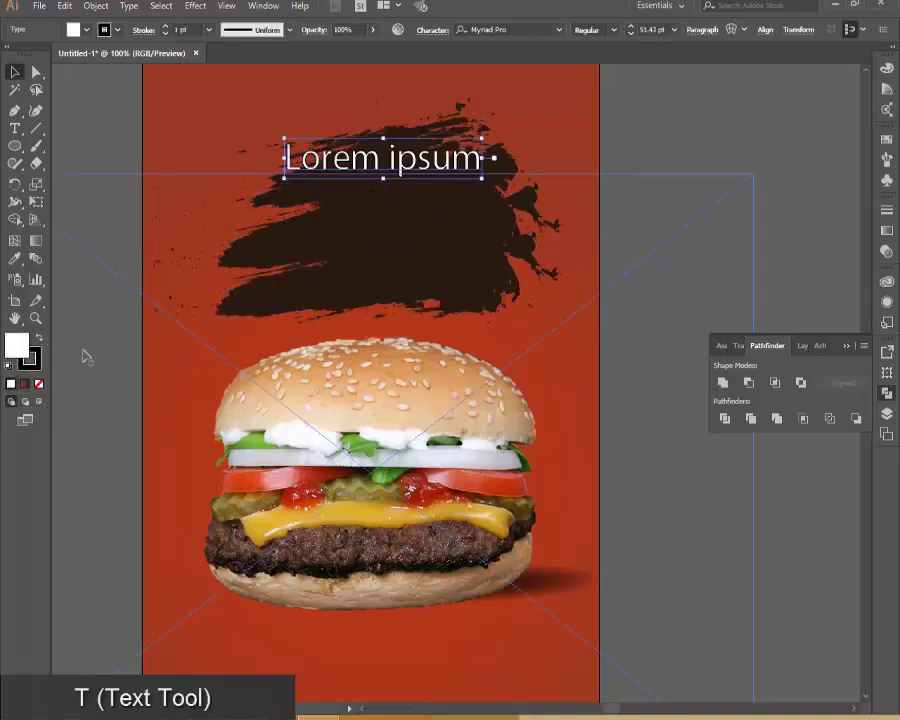
click(30, 358)
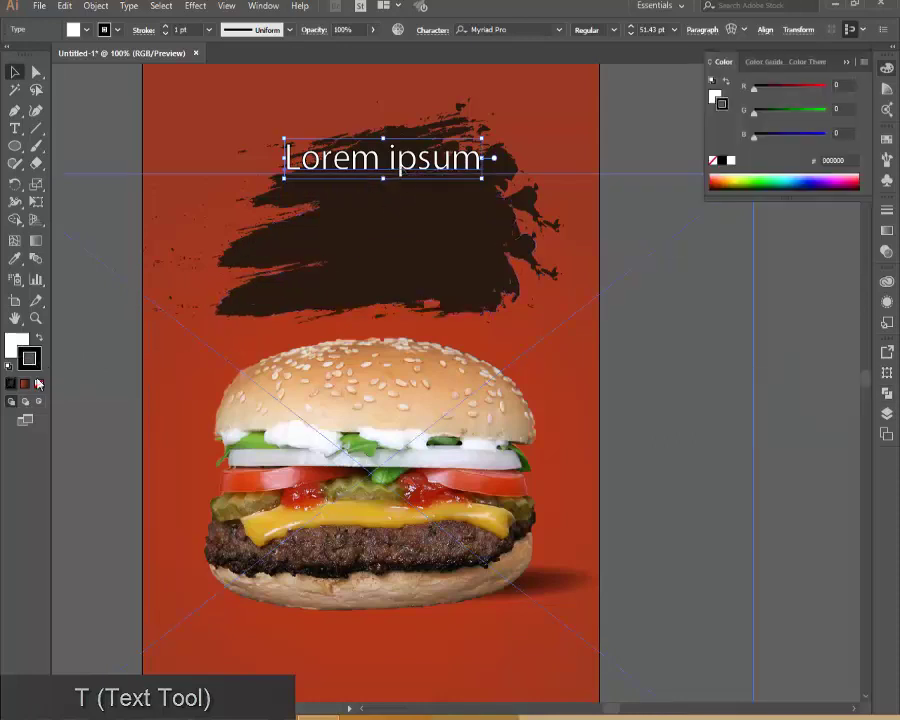
key(slash)
Replace the placeholder text with DELICIOUS
key(t)
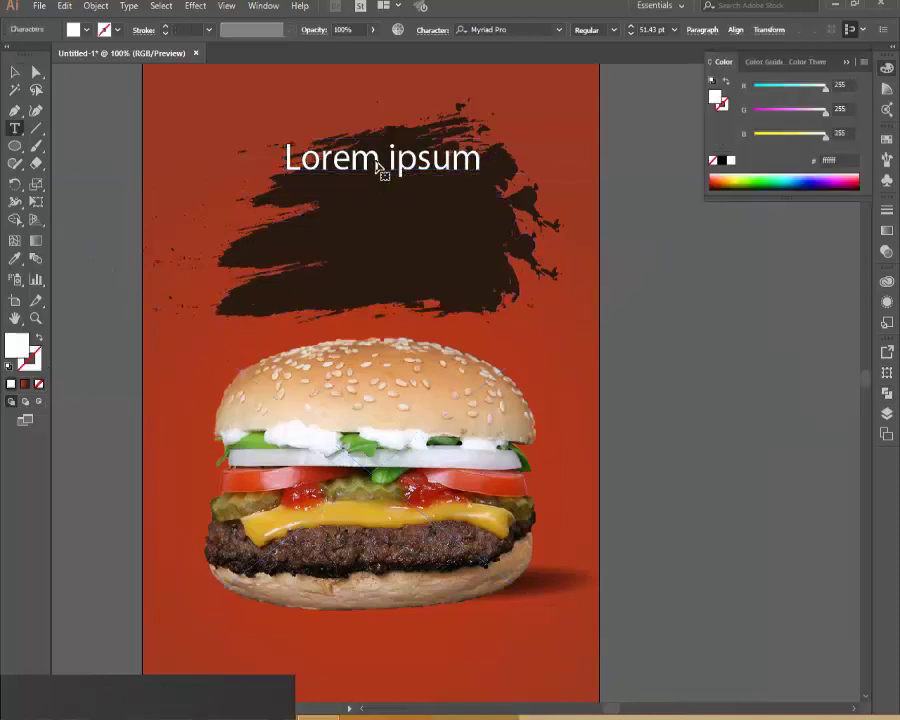
click(393, 155)
key(ctrl+a)
text(D)
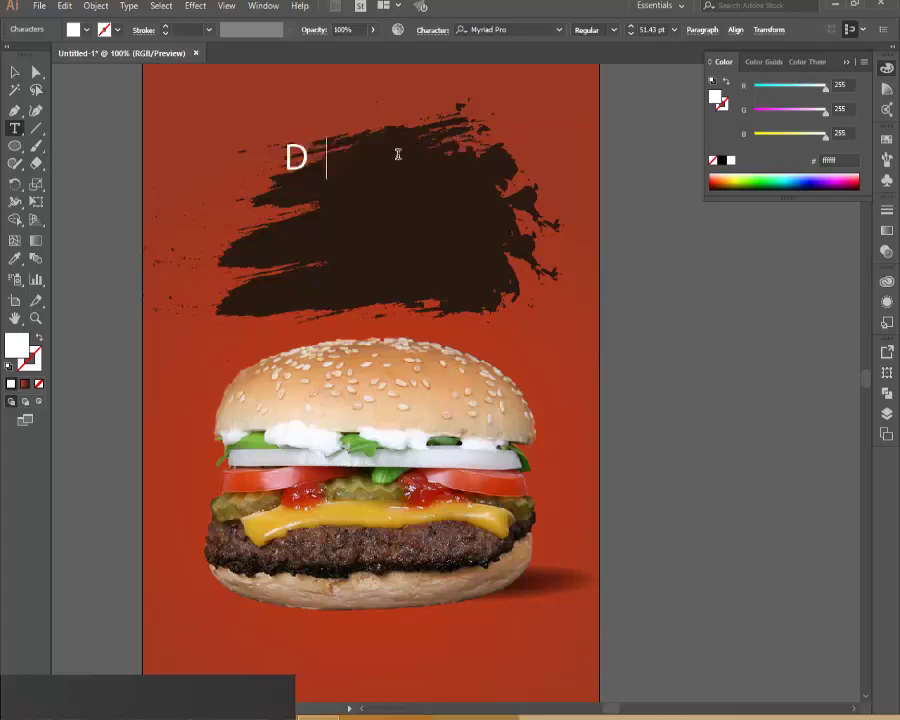
text(ELIC)
key(BackSpace)
text(LIC)
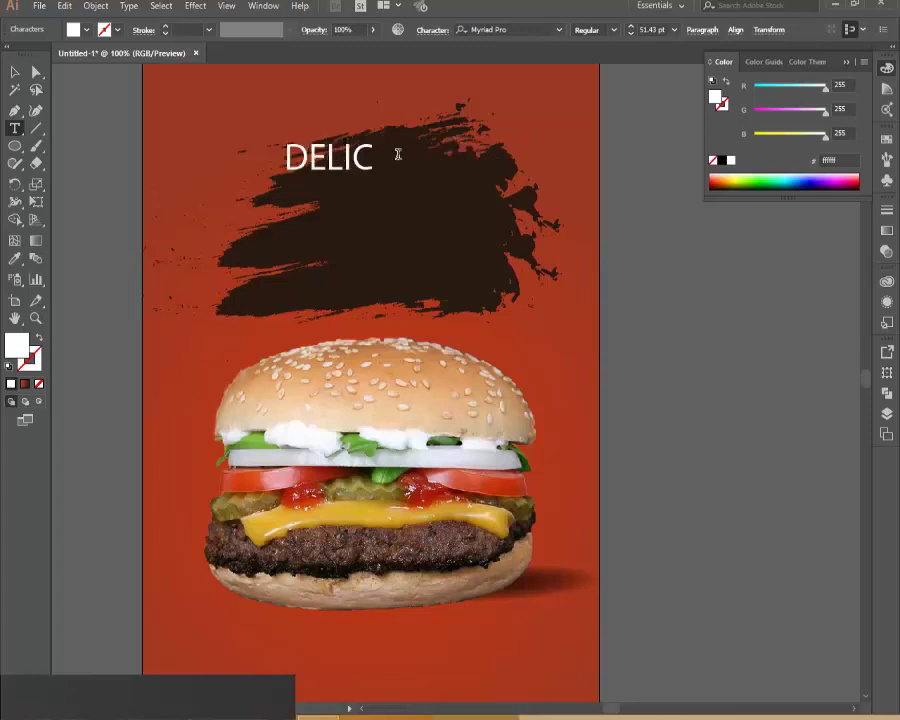
text(IOUS)
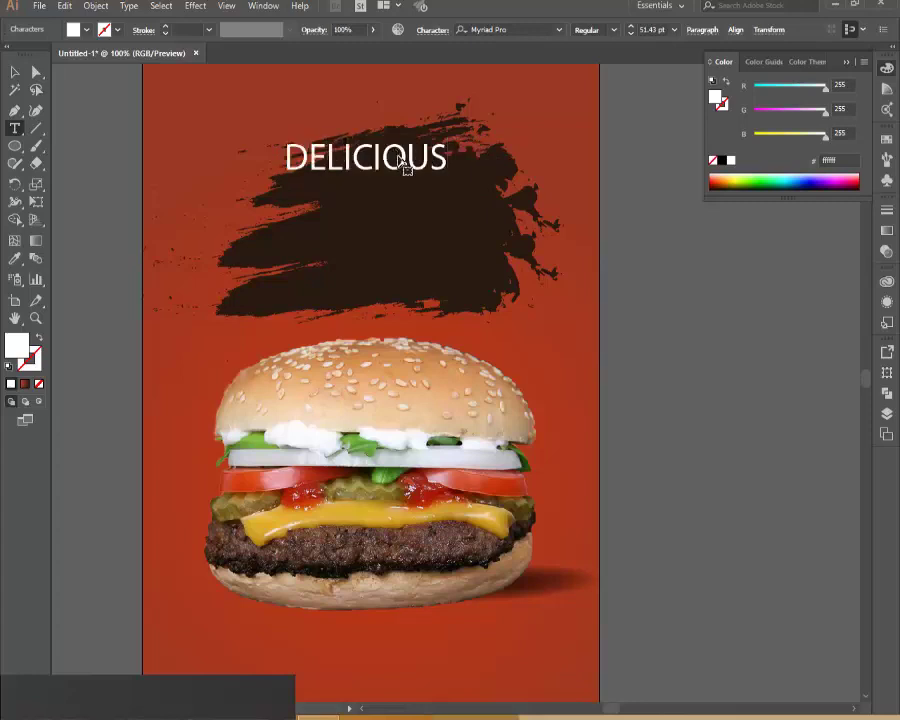
key(Escape)
Set the font of the DELICIOUS text to Oswald Light
click(500, 30)
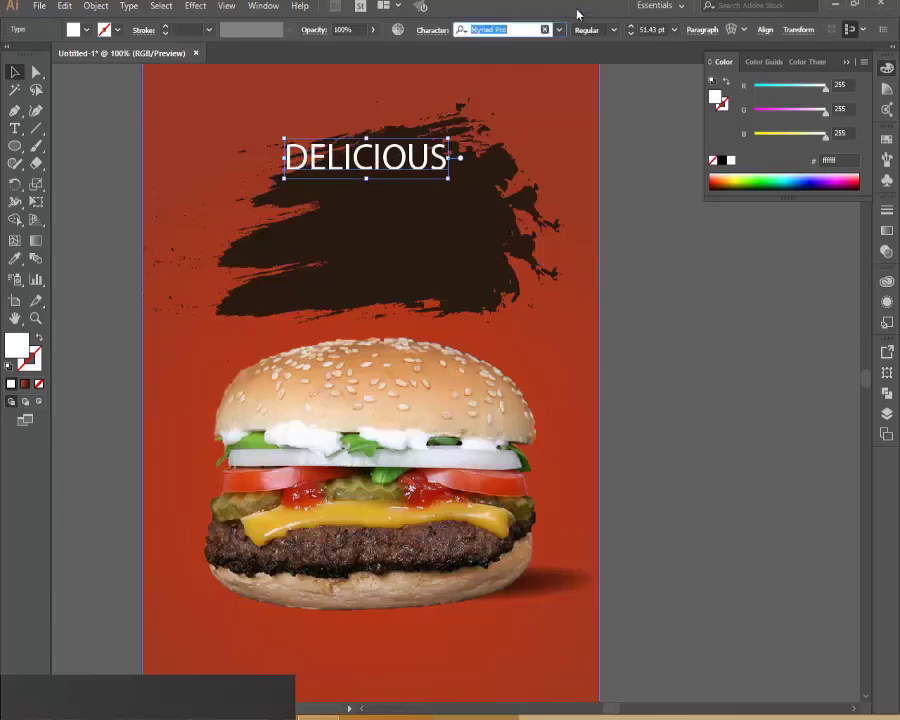
text(oswa)
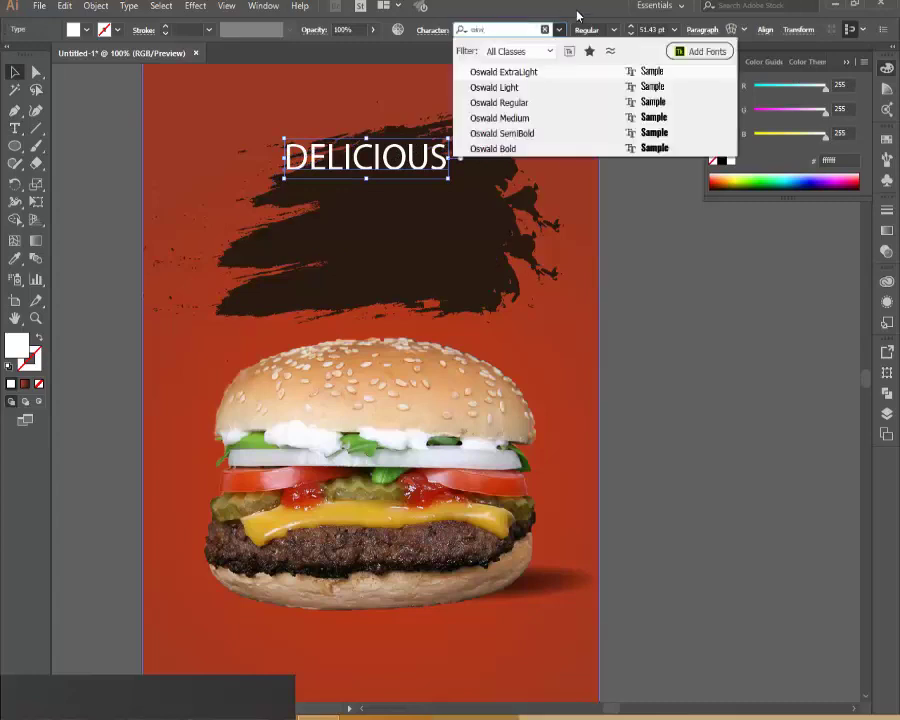
text(l)
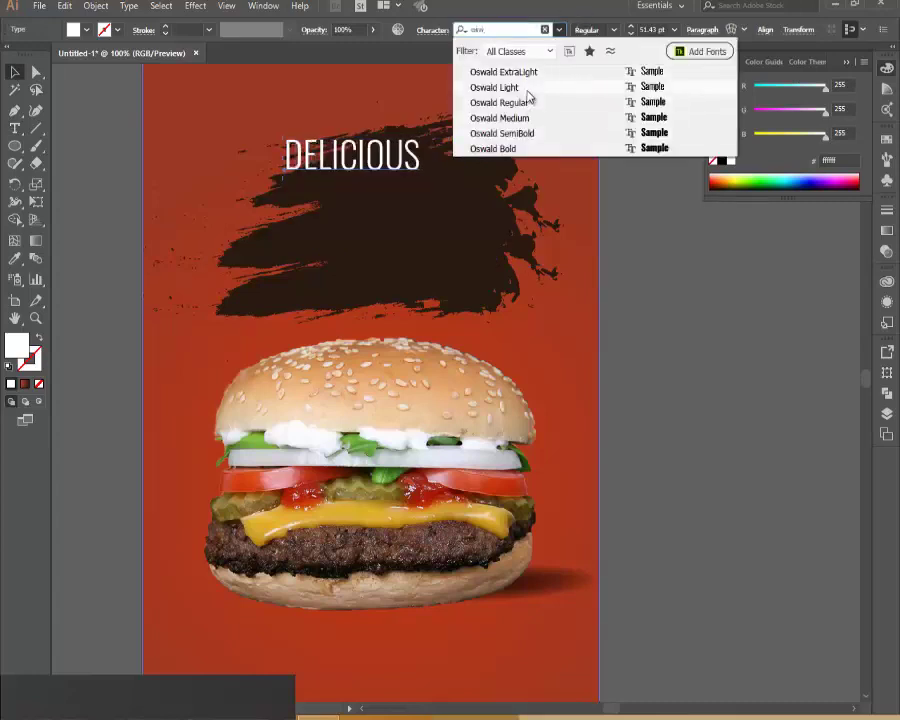
click(526, 89)
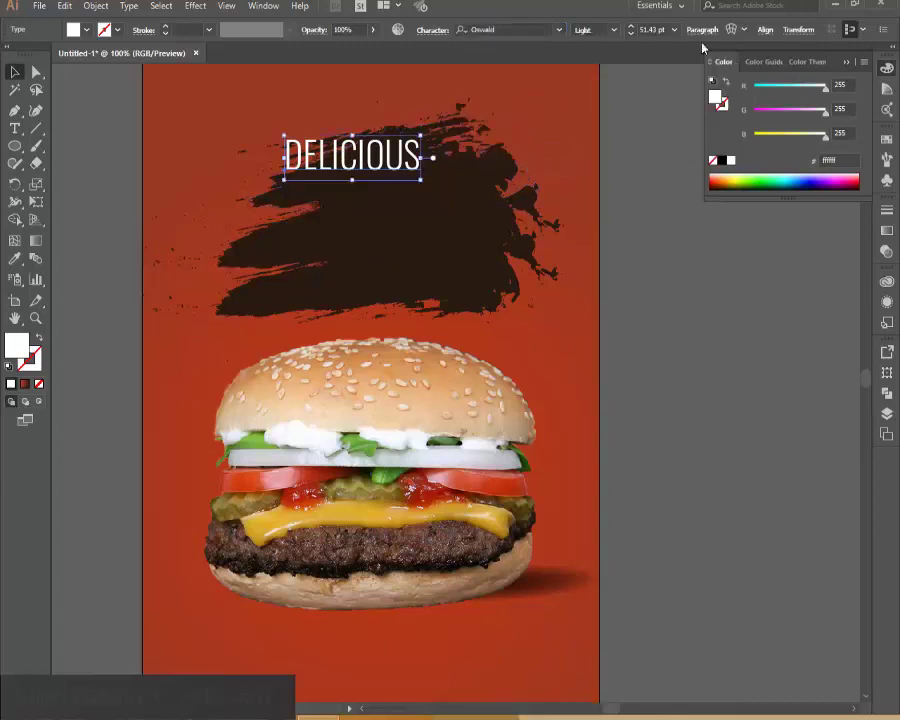
Centre the DELICIOUS text horizontally on the artboard, lower it slightly within the dark brush area and deselect it
click(765, 30)
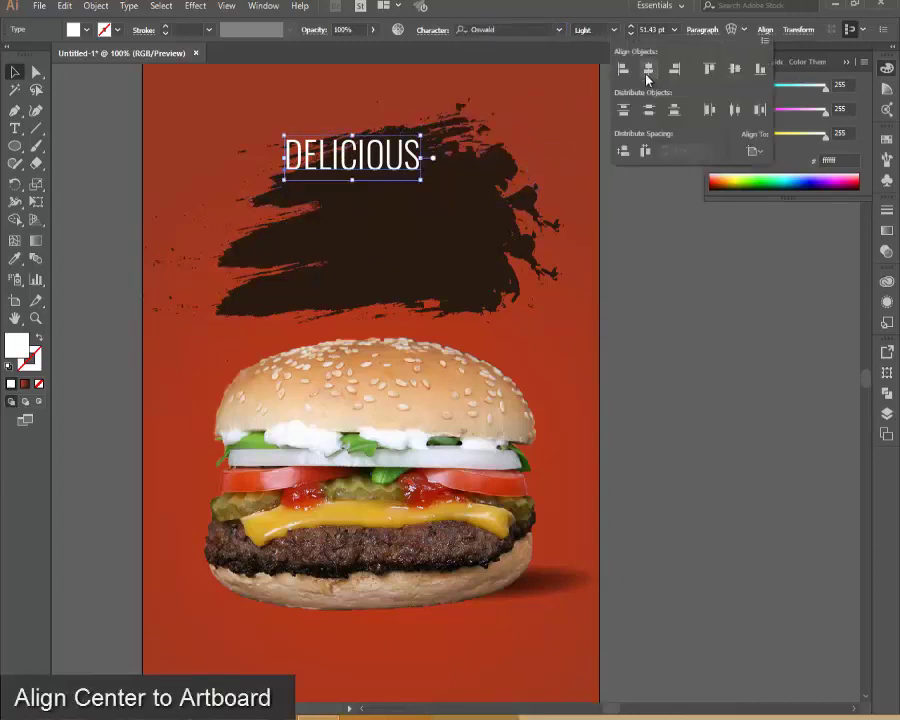
click(648, 68)
click(375, 172)
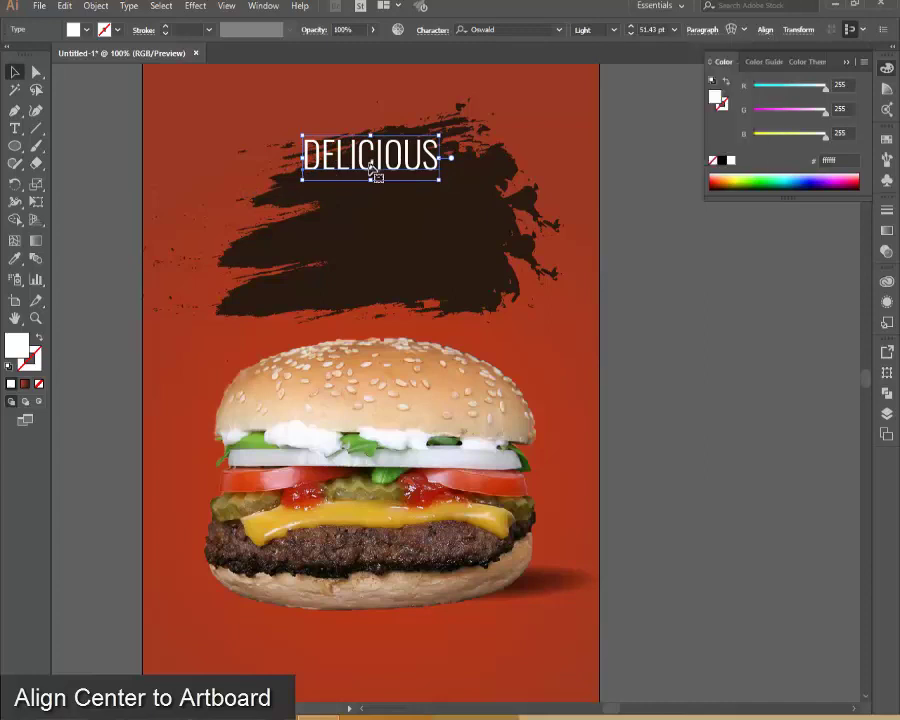
drag(375, 170, 386, 187)
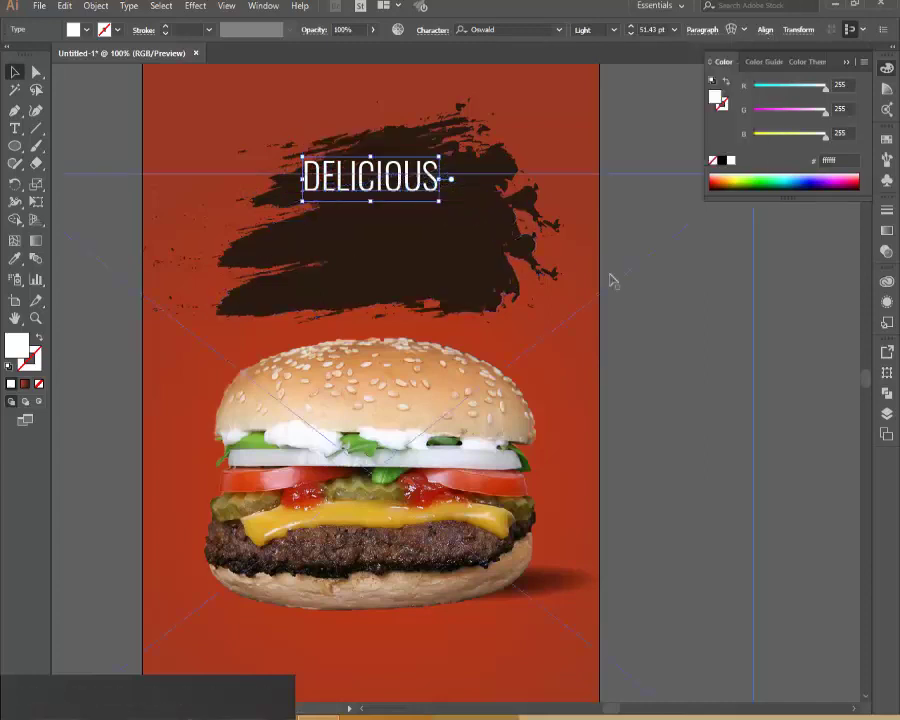
click(705, 321)
click(817, 320)
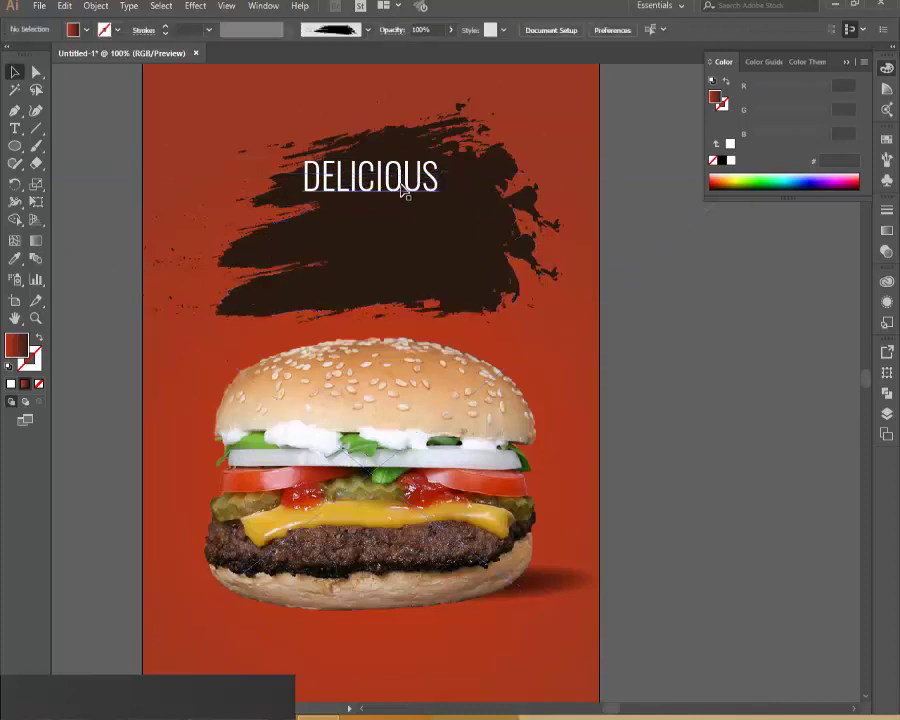
Place a copy of the DELICIOUS text lower on the dark brush area, enlarged to about 110 pt, and change its wording to BURGER
drag(400, 192, 531, 210)
drag(440, 252, 432, 286)
double_click(426, 286)
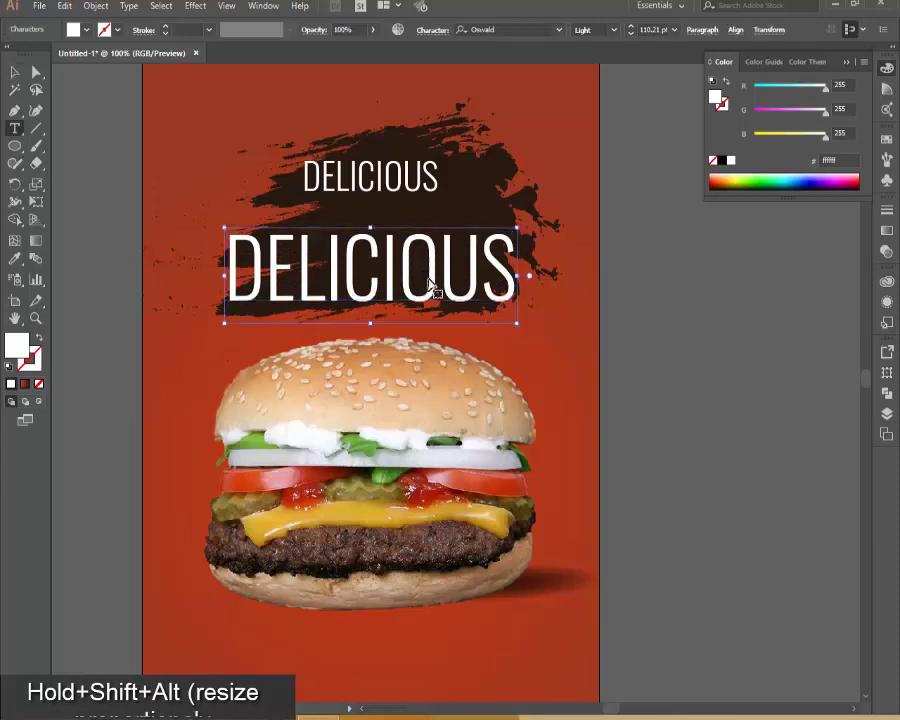
double_click(493, 287)
text(BUR)
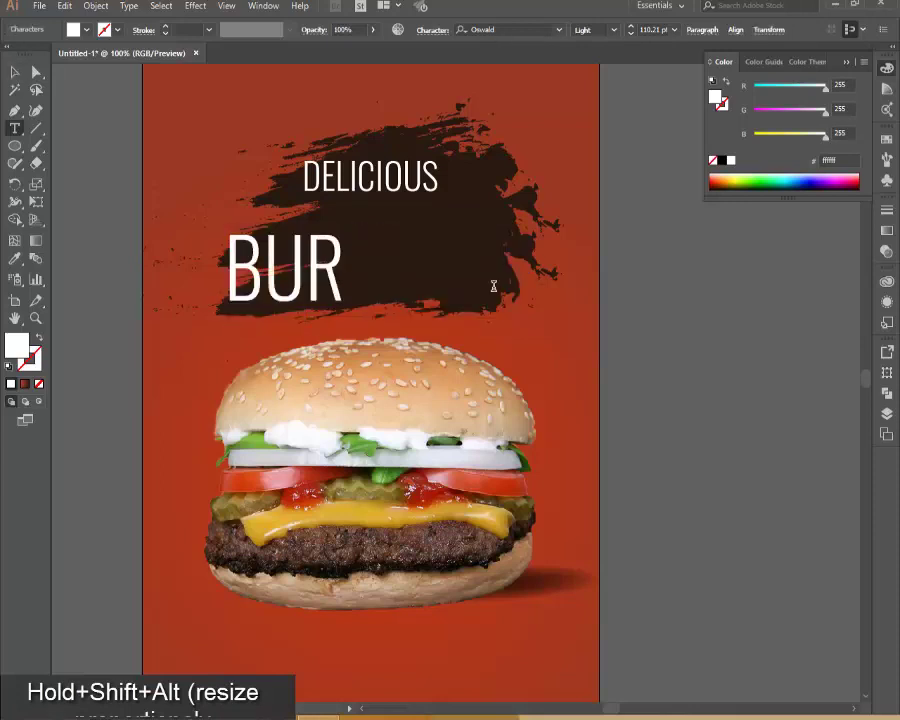
text(GER)
key(Escape)
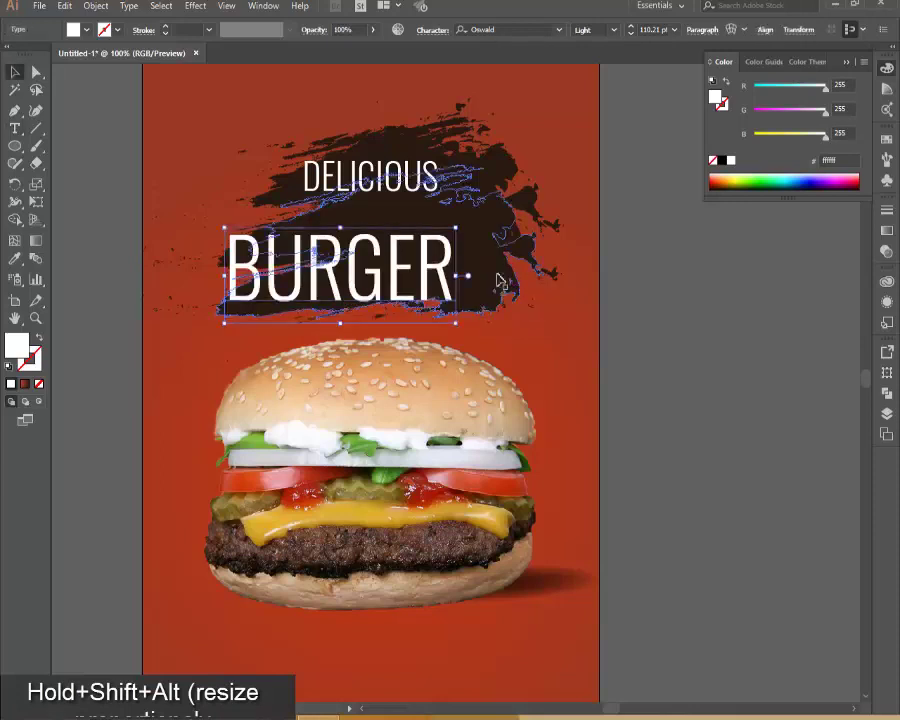
Set the BURGER text to Oswald Bold and centre it horizontally on the artboard
click(613, 30)
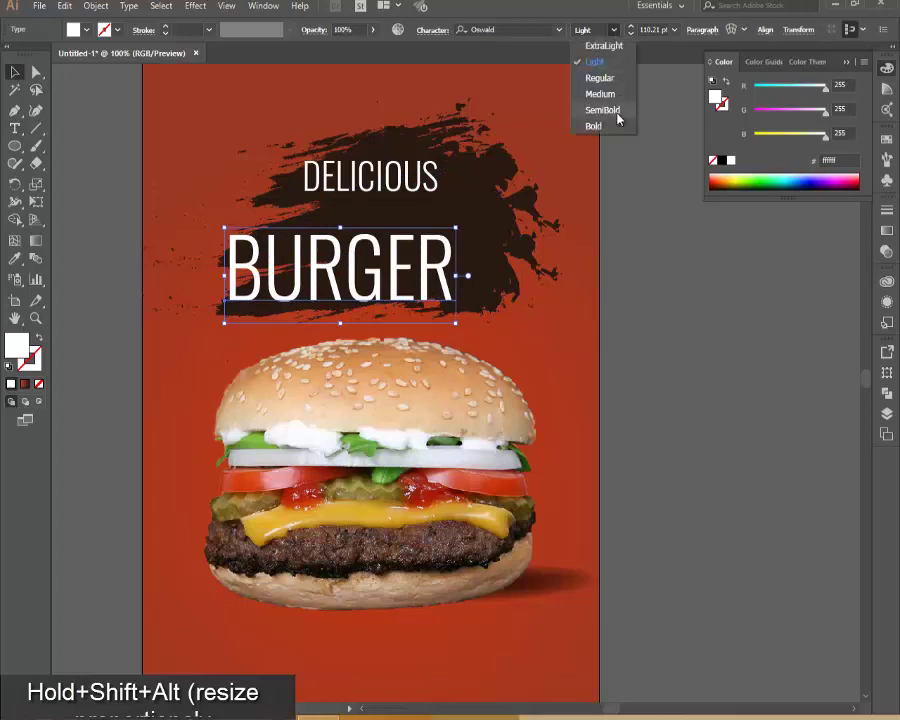
click(594, 126)
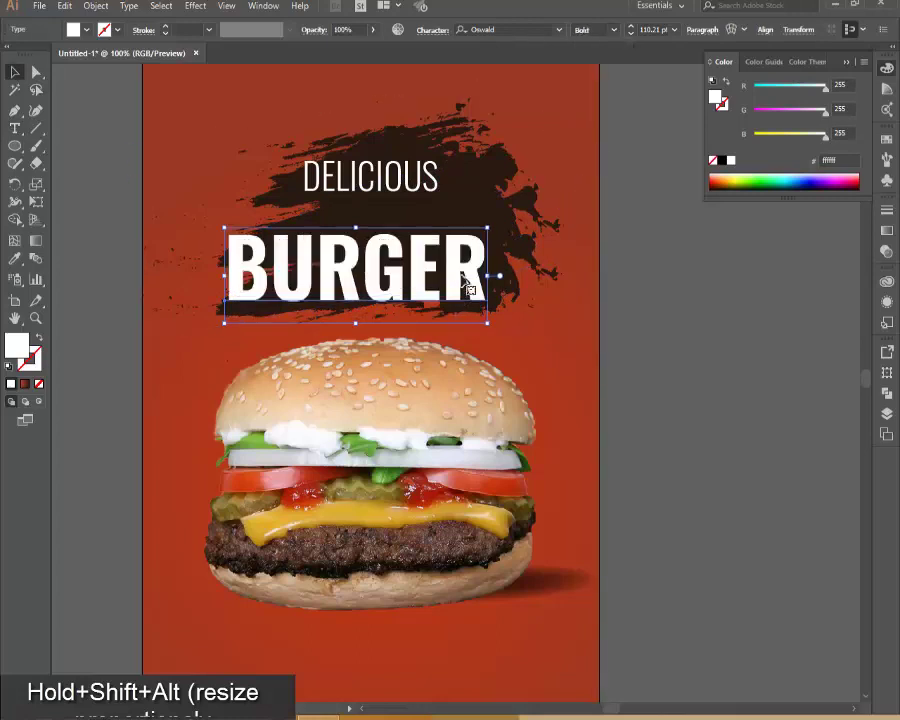
click(765, 31)
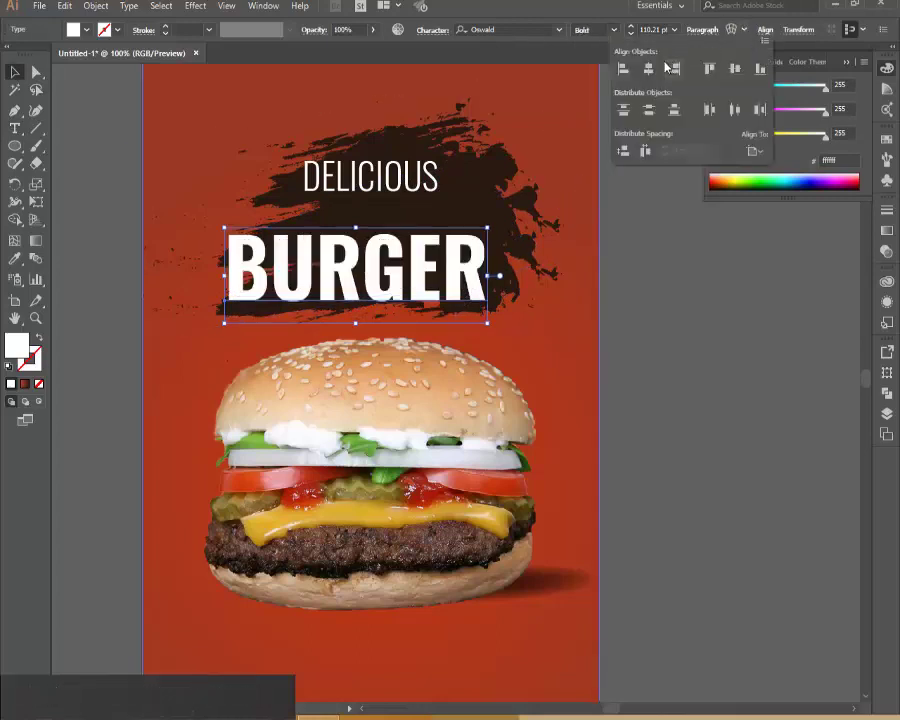
click(648, 70)
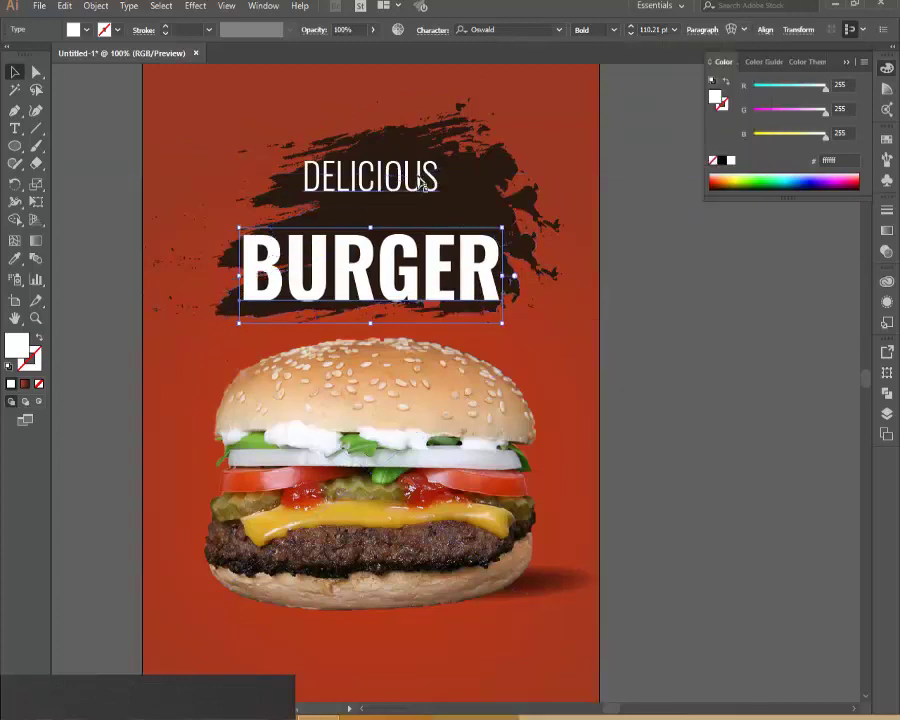
Fill the DELICIOUS and BURGER texts with the yellow (#e1b22b) sampled from the burger's cheese slice, and deselect them
shift+click(421, 183)
click(570, 358)
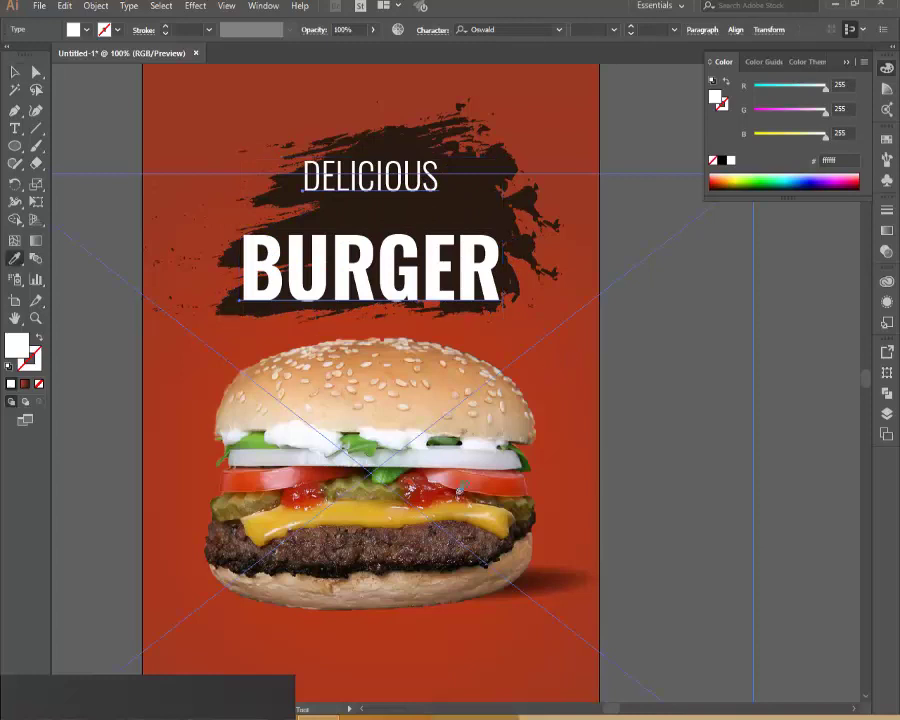
key(i)
click(399, 508)
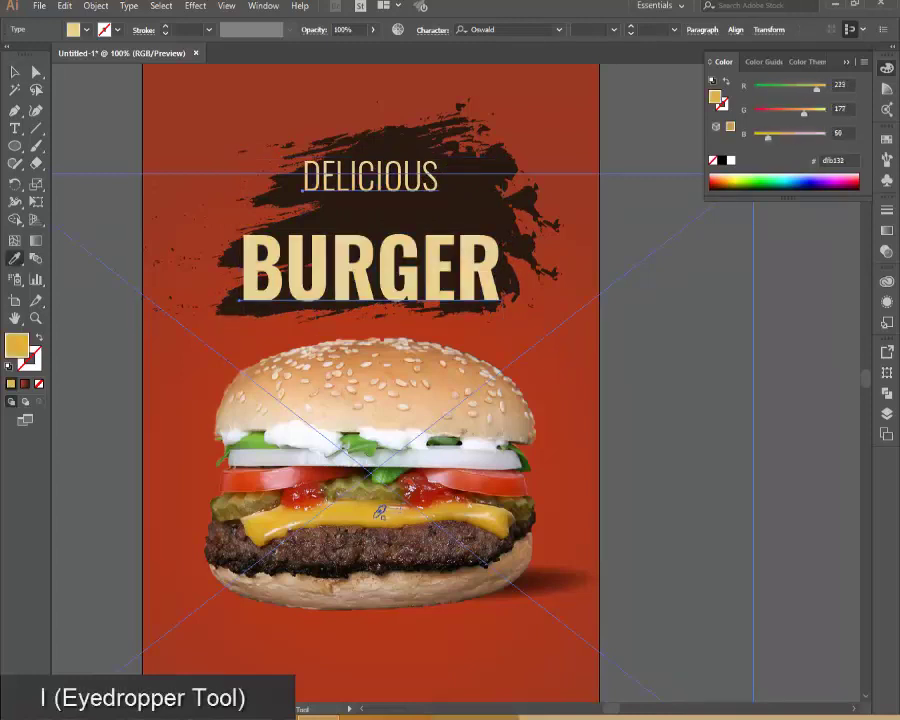
click(375, 510)
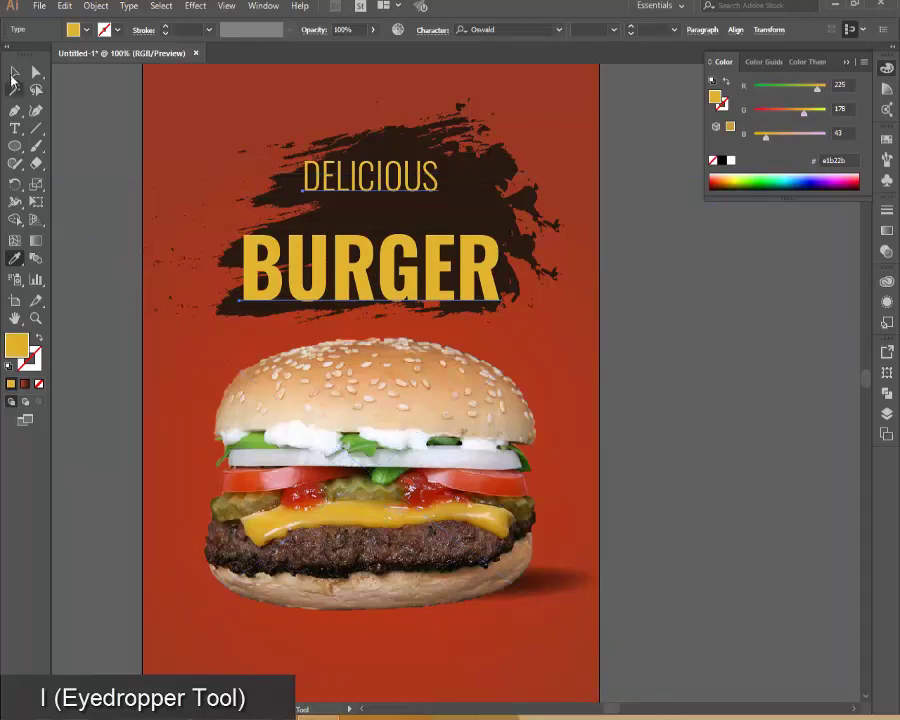
click(15, 73)
click(784, 350)
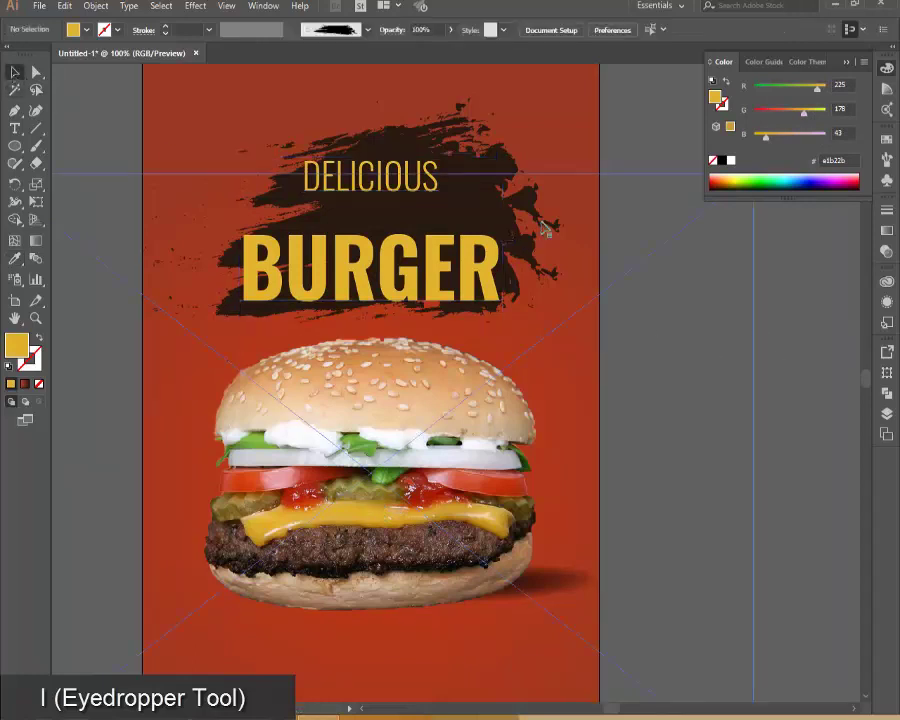
Place a copy of DELICIOUS just above the start of BURGER, reduced to about 41 pt, and change its wording to special
drag(396, 171, 316, 226)
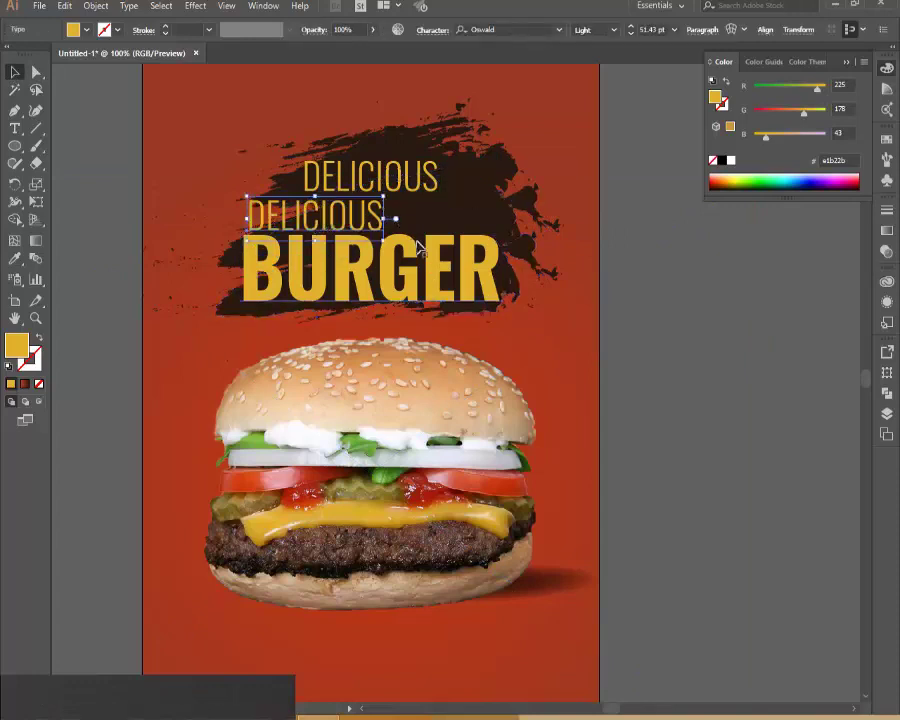
drag(388, 212, 329, 230)
key(t)
double_click(351, 210)
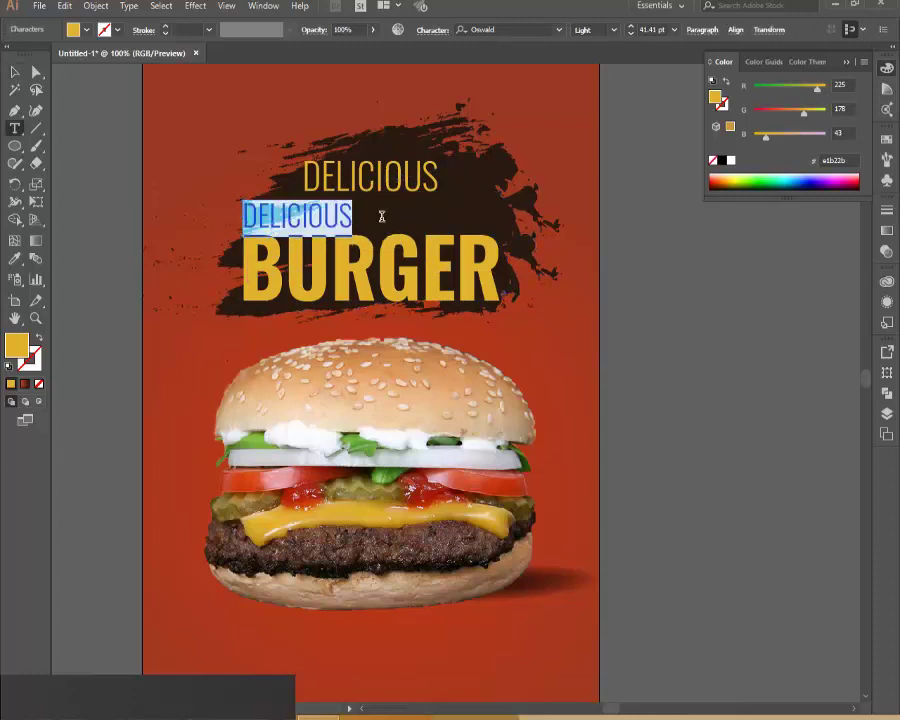
text(Spec)
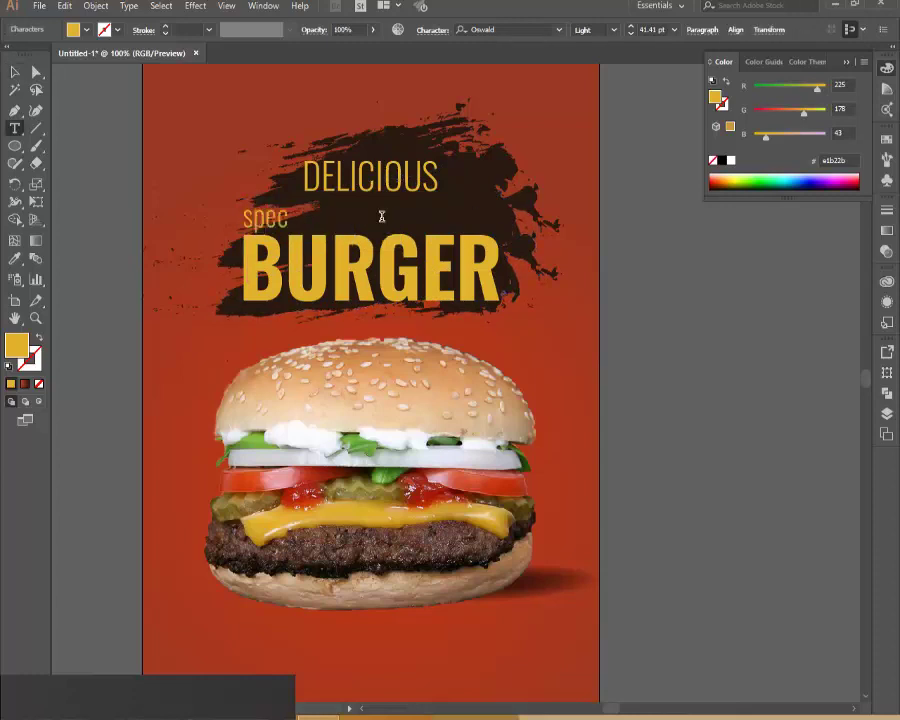
text(ial)
key(Escape)
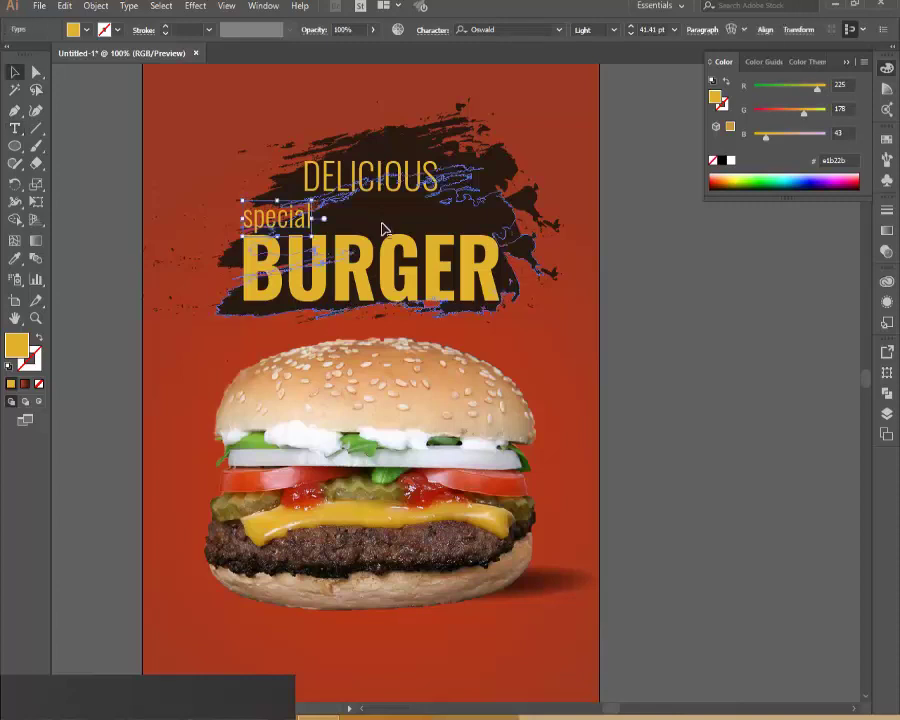
Set the font of the special text to Script MT Bold
click(558, 30)
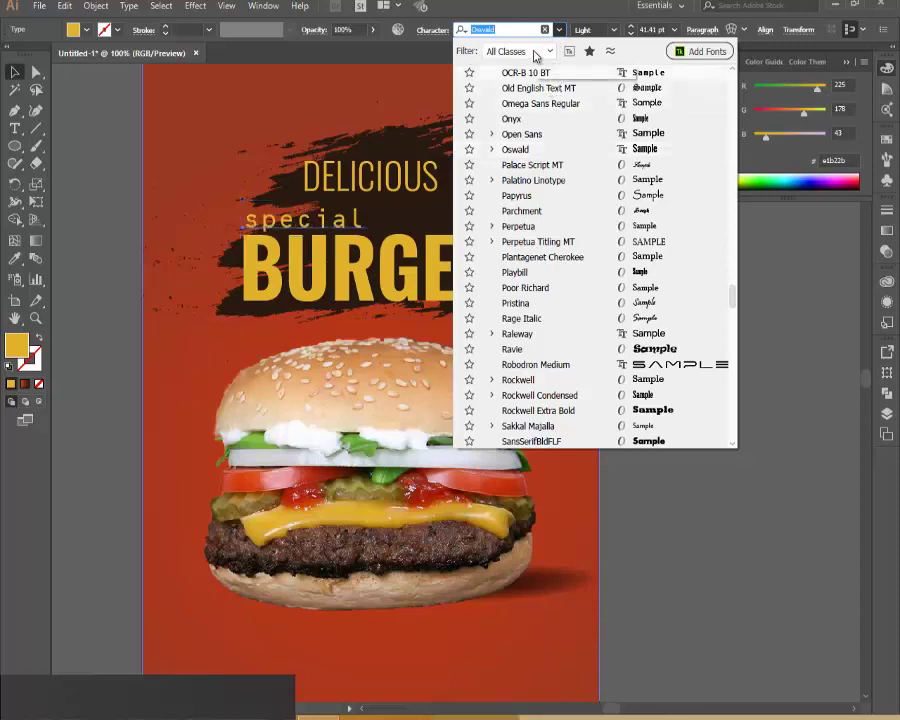
text(scr)
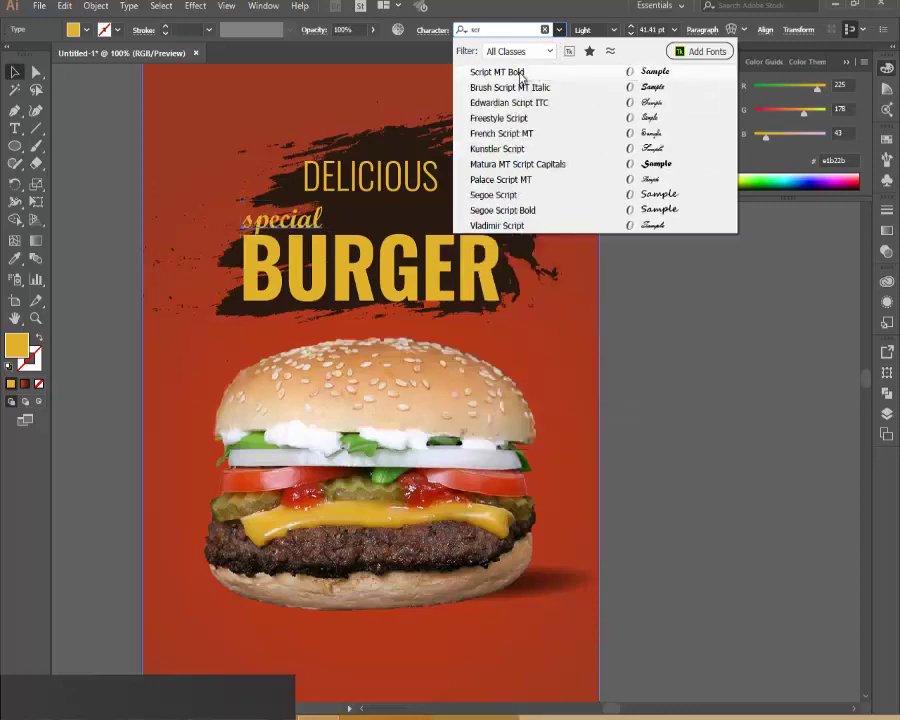
click(520, 78)
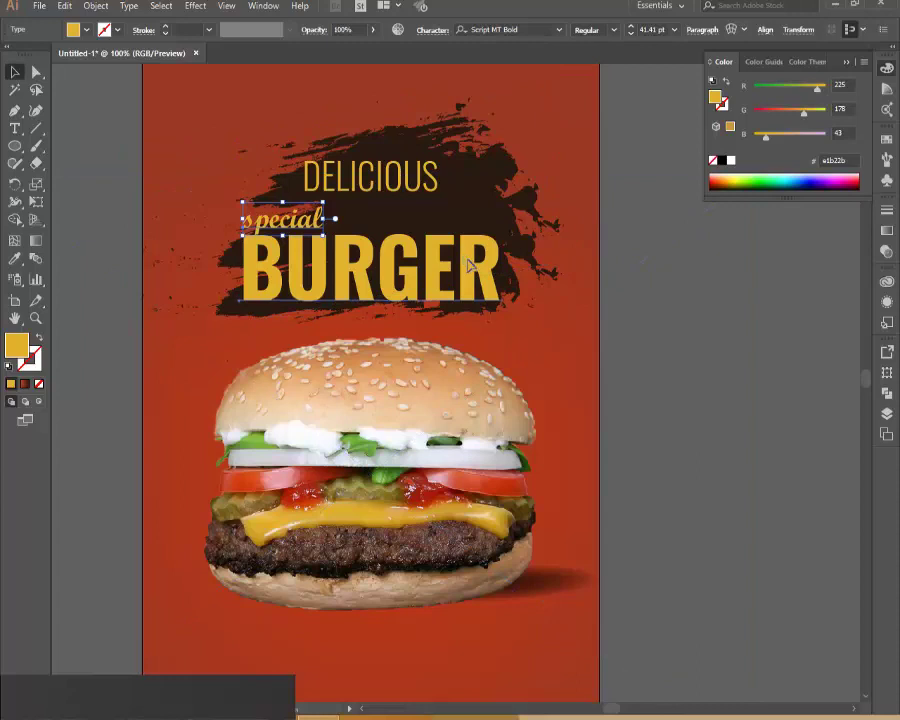
Rotate the special and BURGER texts together slightly counter-clockwise so they slant upward to the right
shift+click(470, 265)
drag(505, 197, 505, 178)
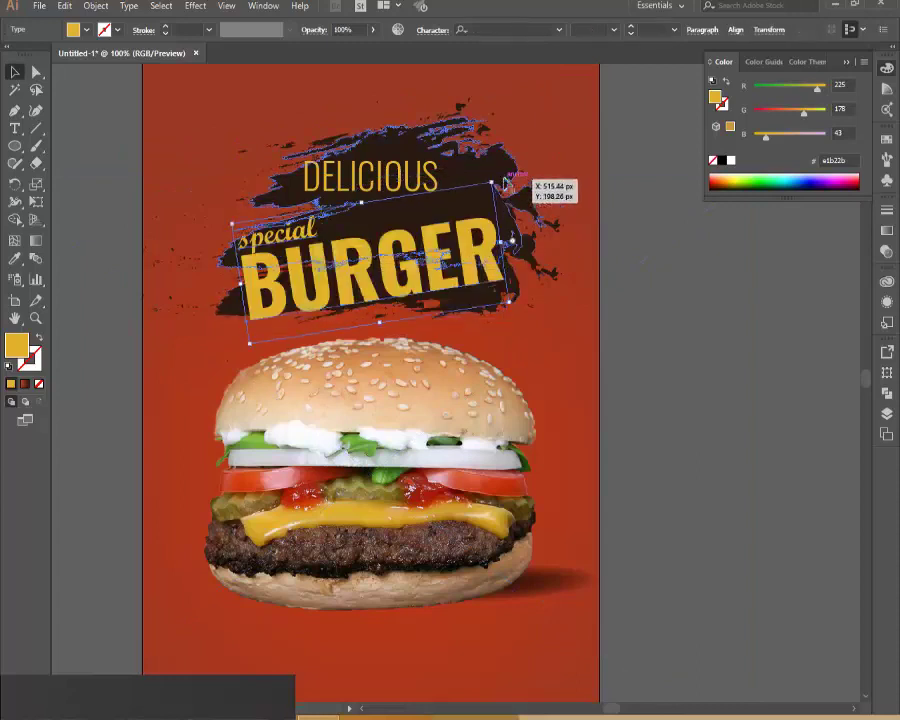
click(697, 412)
Lock Layer 1 and add a new layer above it
click(887, 413)
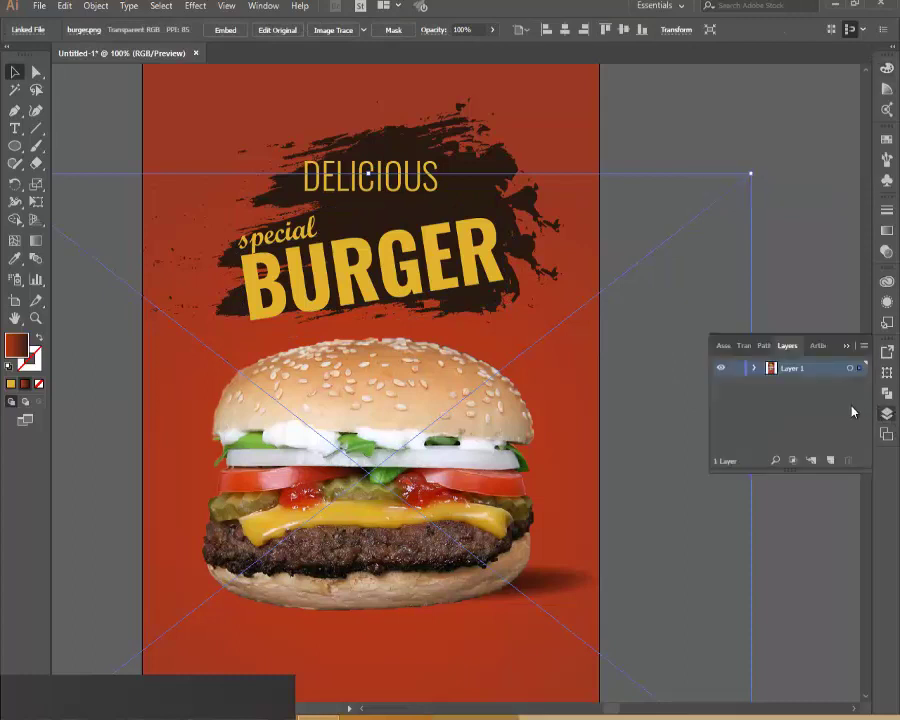
click(735, 371)
click(830, 460)
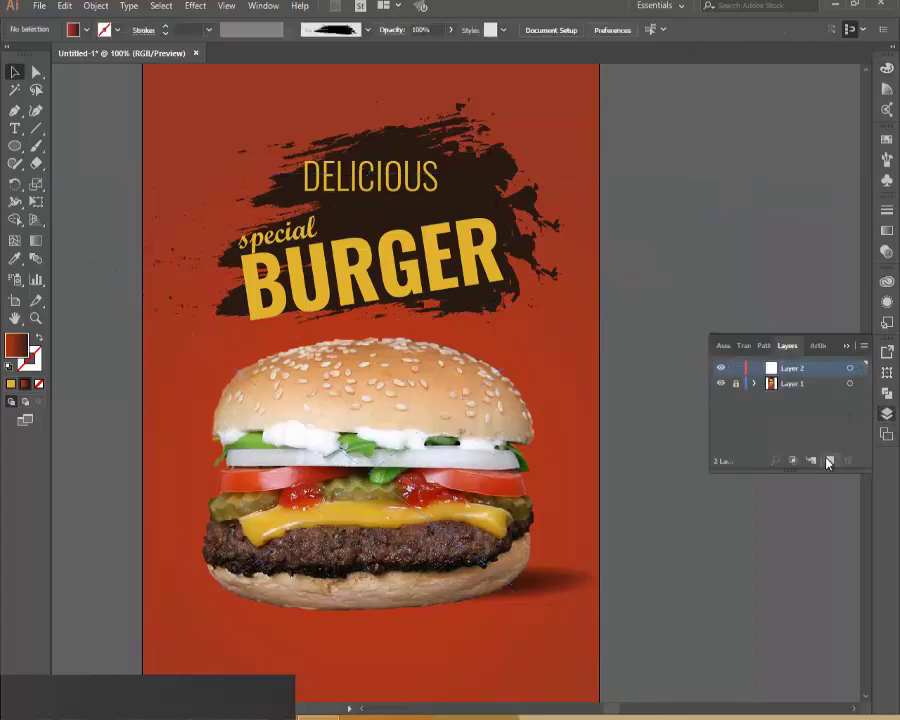
Create a 25-point star with radii of 40 px and 50 px at the lower left edge of the burger
scroll(390, 237, down, 1)
scroll(391, 230, down, 1)
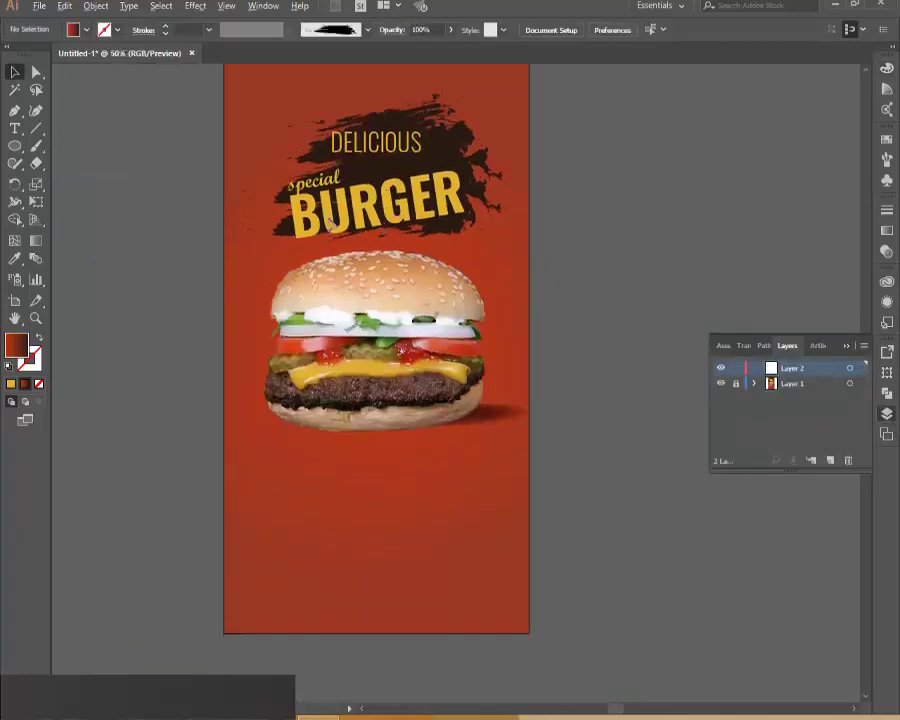
scroll(321, 402, down, 1)
scroll(305, 397, up, 1)
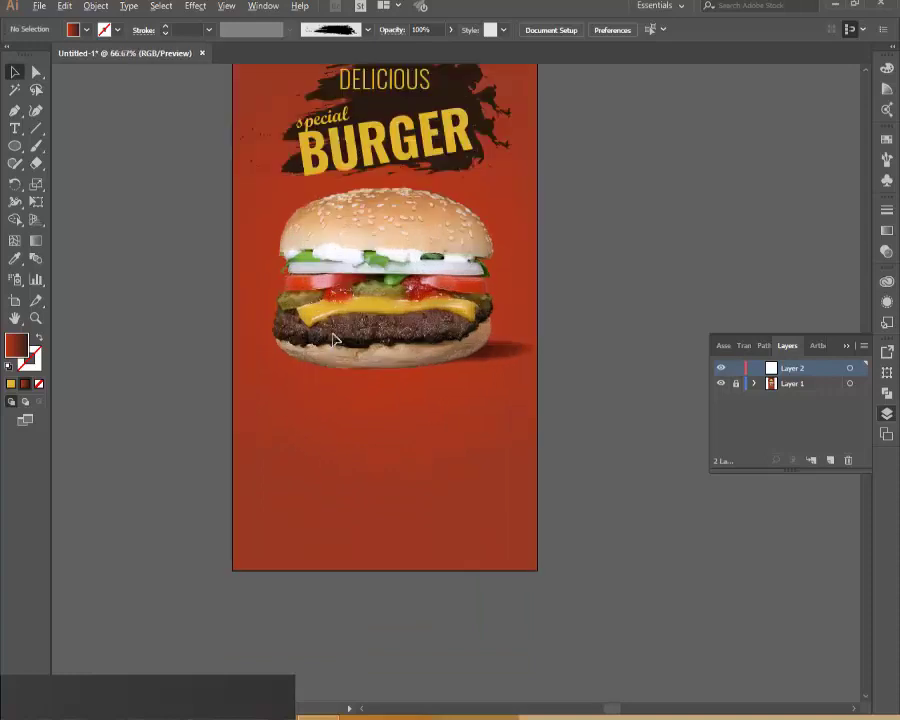
scroll(334, 340, up, 1)
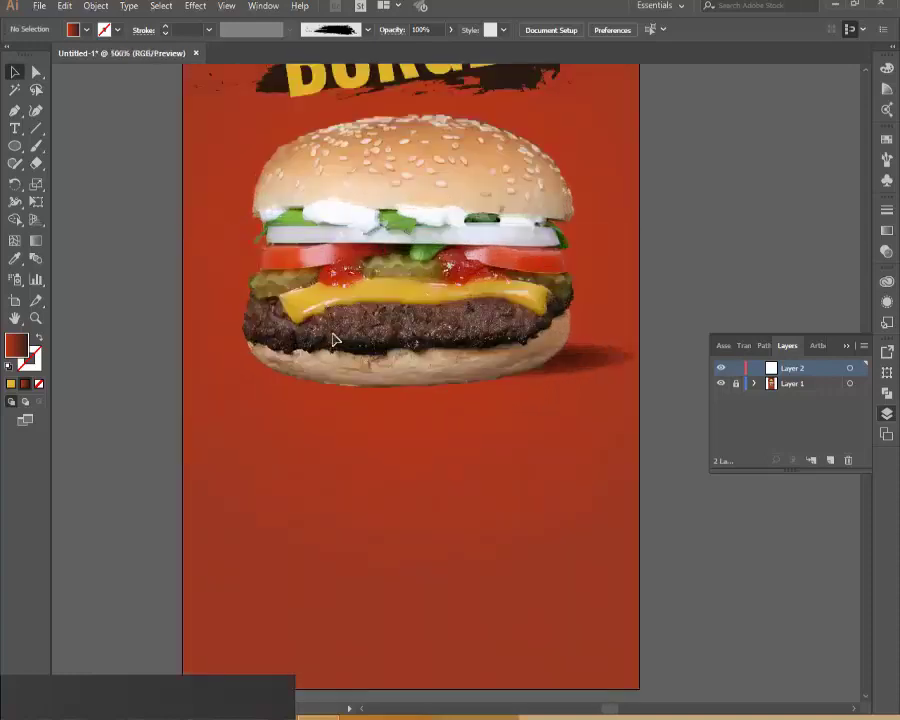
click(14, 147)
drag(14, 150, 84, 217)
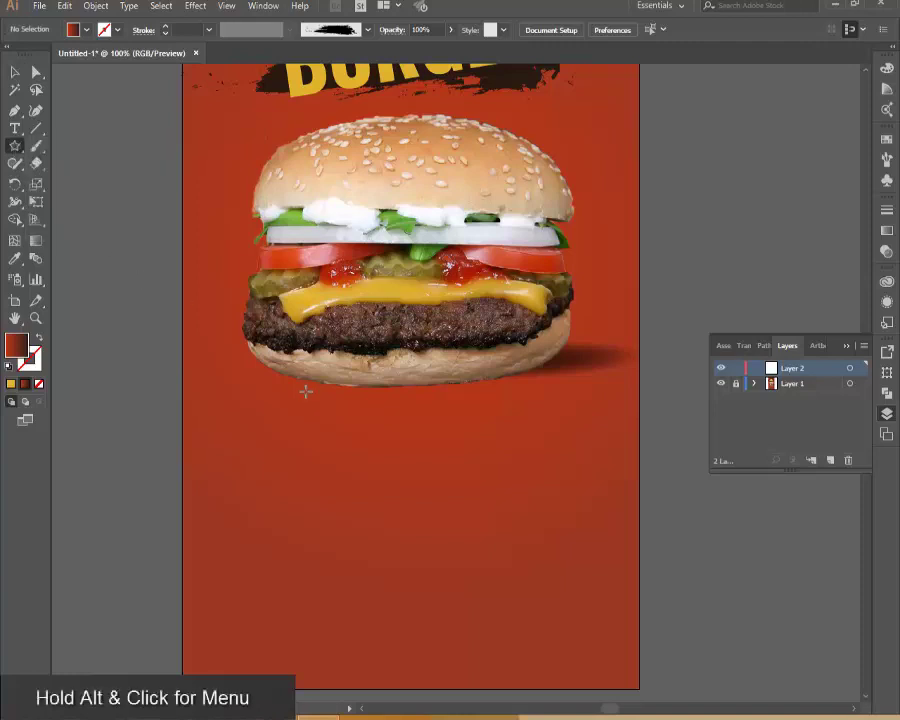
click(274, 367)
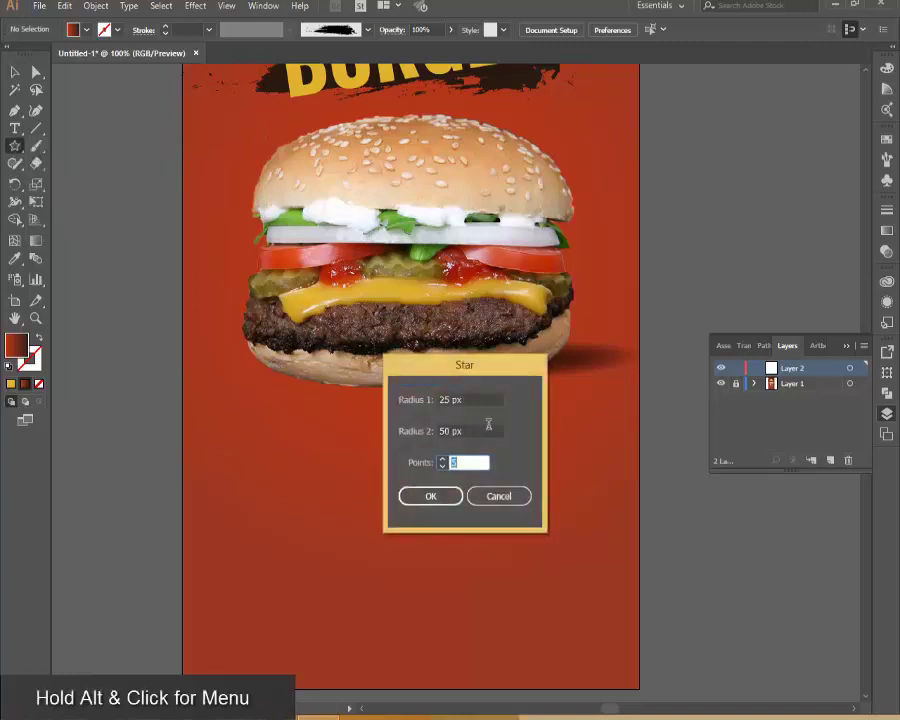
double_click(443, 400)
text(40)
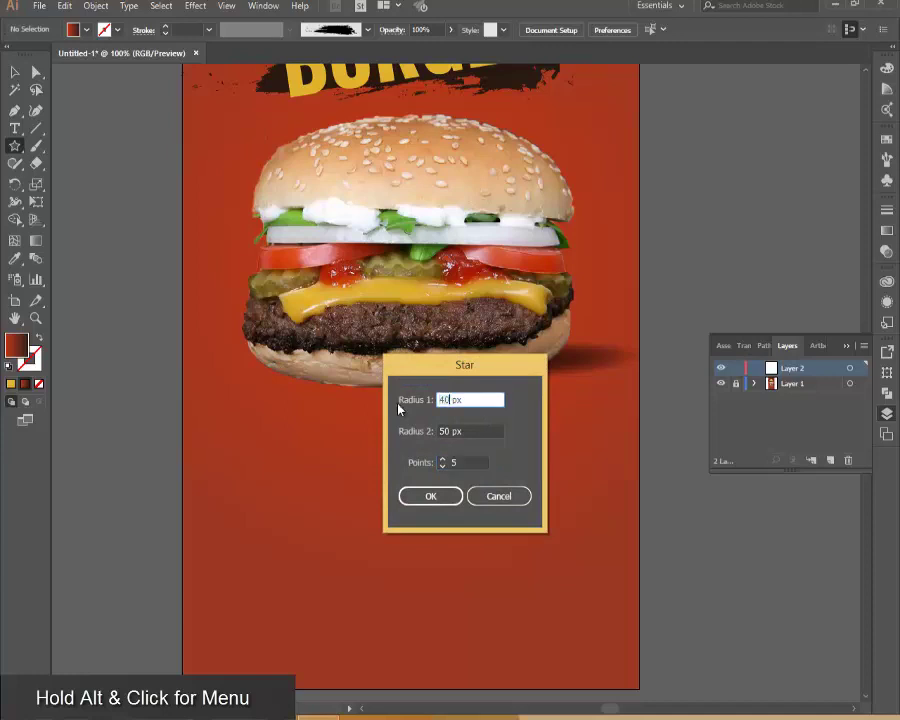
key(Tab)
key(Tab)
text(25)
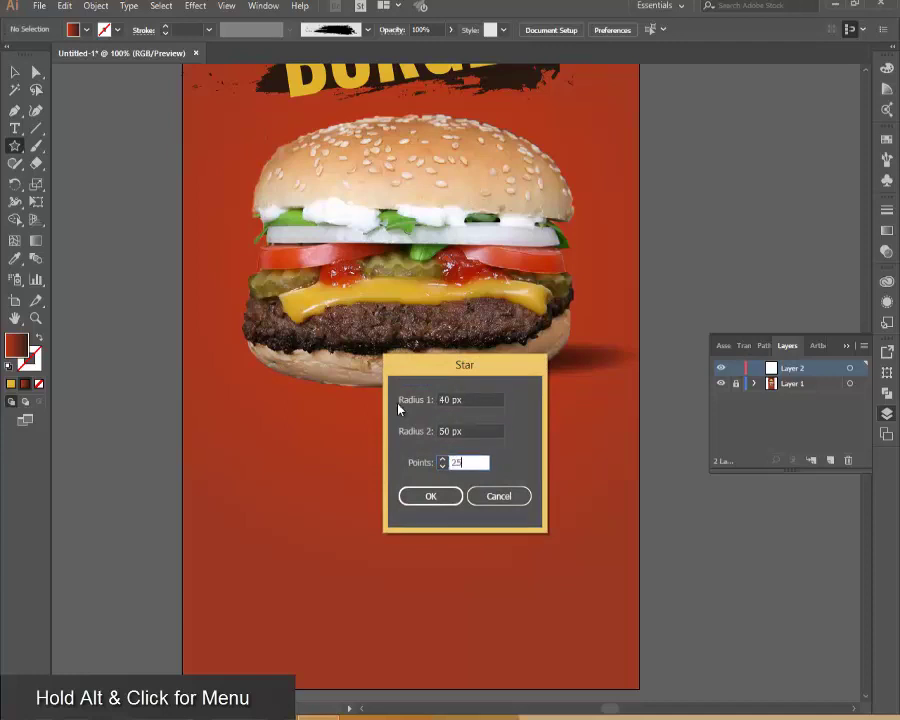
click(426, 496)
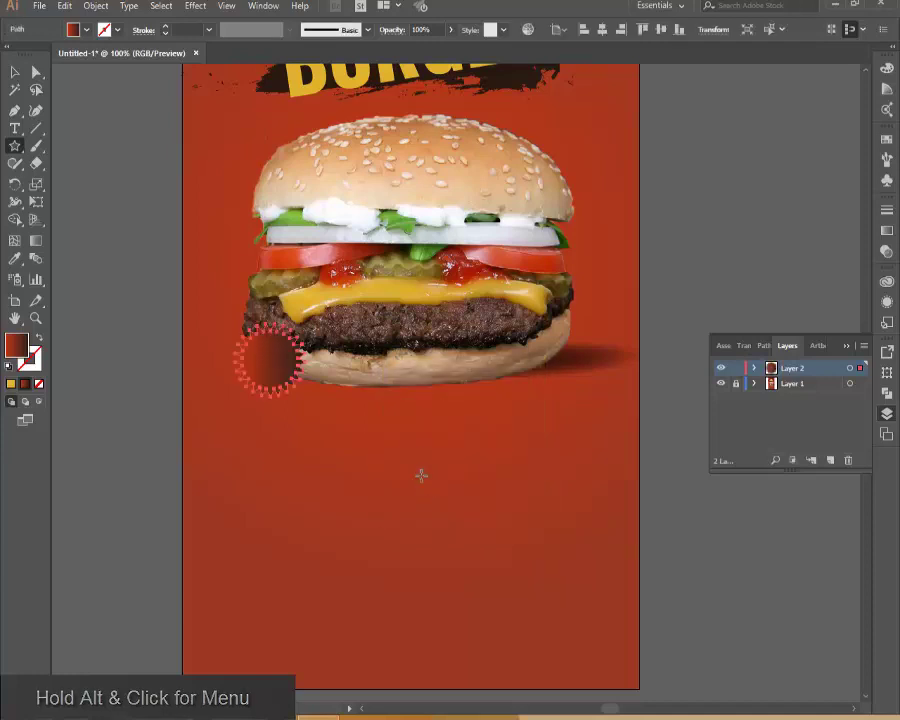
Fill the star with the yellow sampled from the BURGER text and enlarge it proportionally to about 1.6 times its size
key(i)
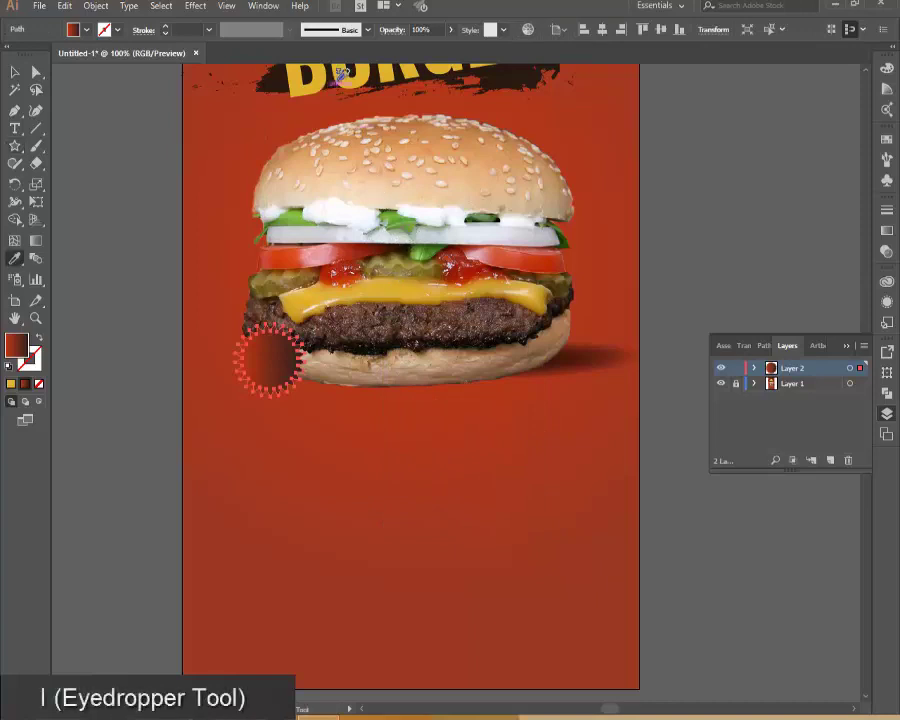
click(344, 75)
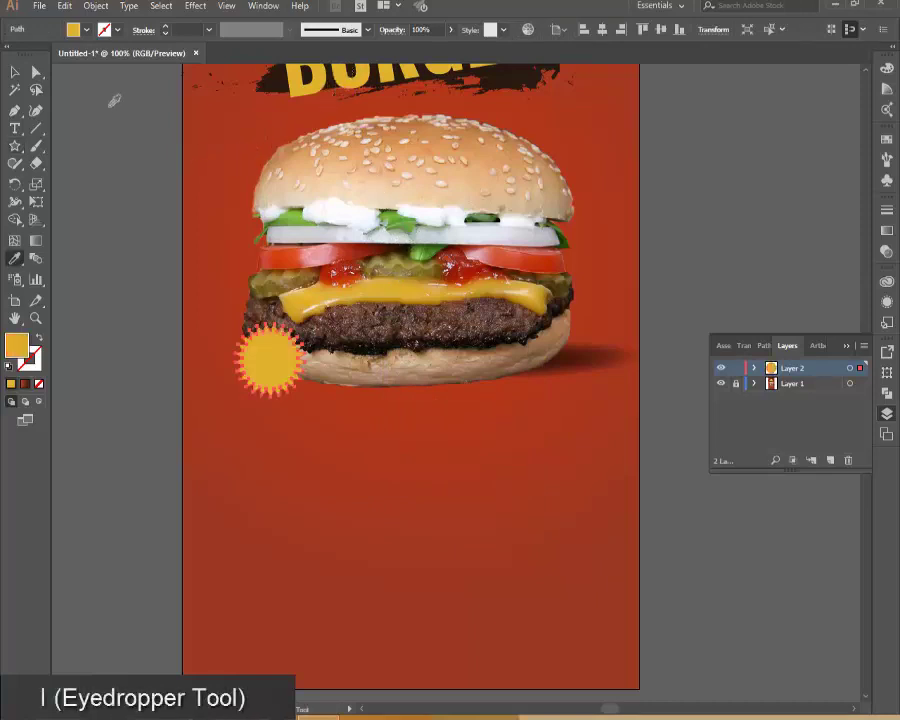
click(15, 72)
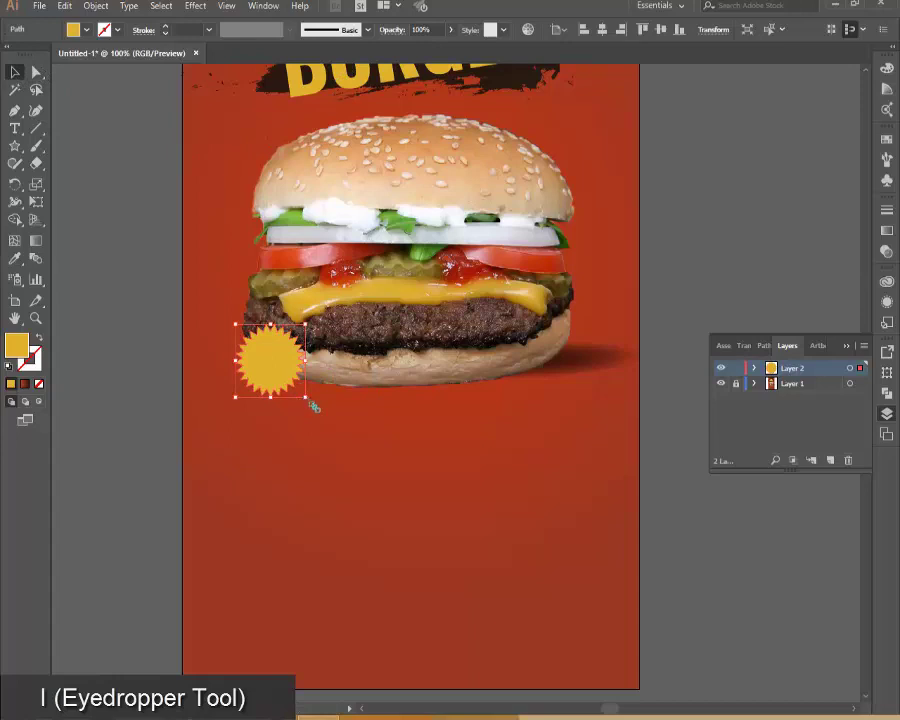
drag(314, 406, 328, 421)
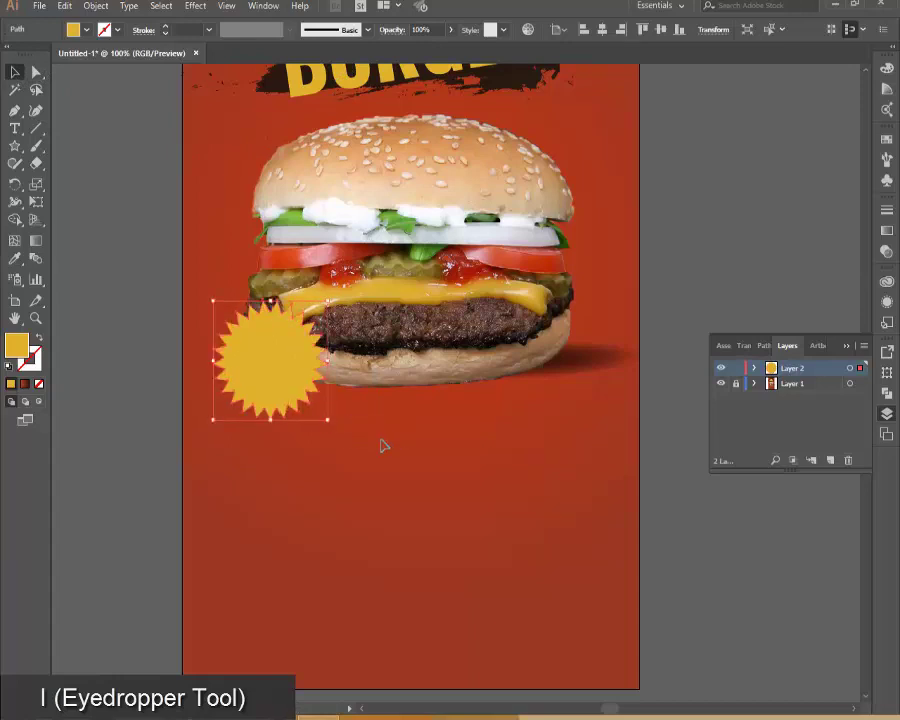
Round all the corners of the yellow star into a soft scalloped edge
scroll(337, 403, up, 1)
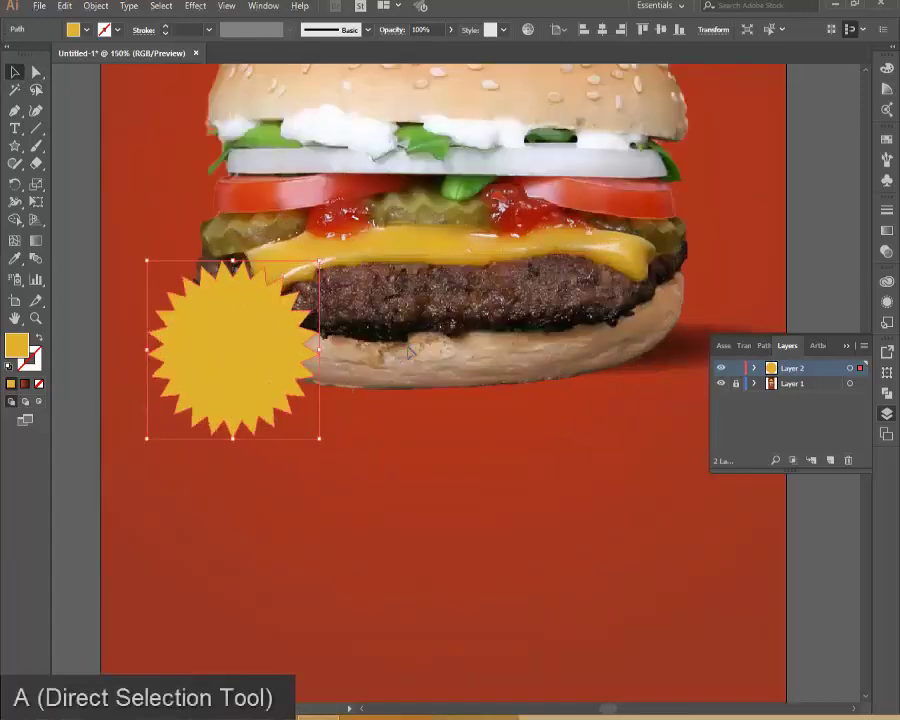
key(a)
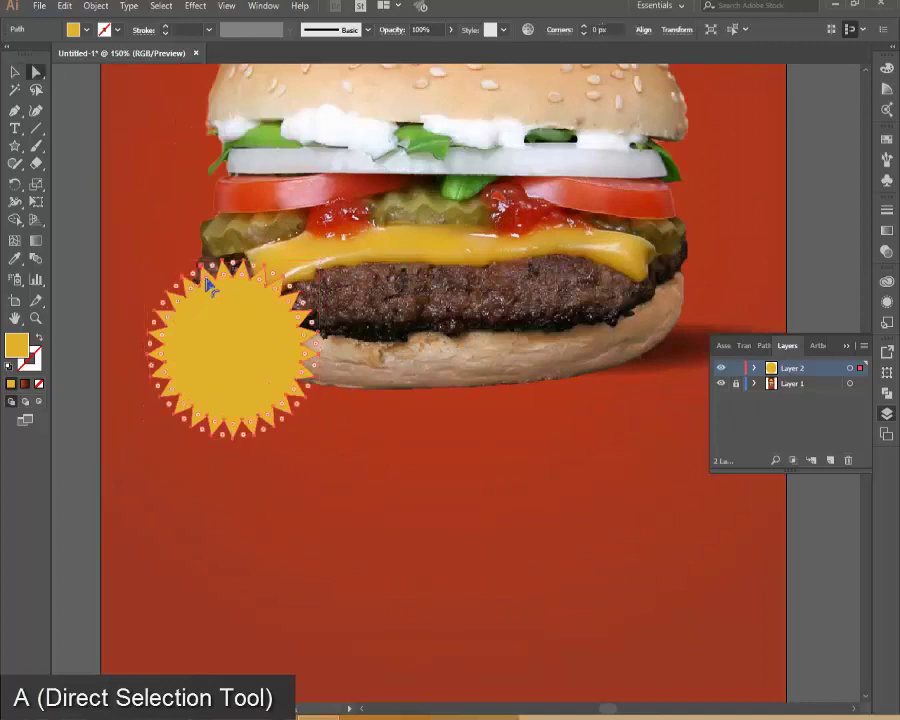
drag(210, 288, 355, 380)
click(15, 72)
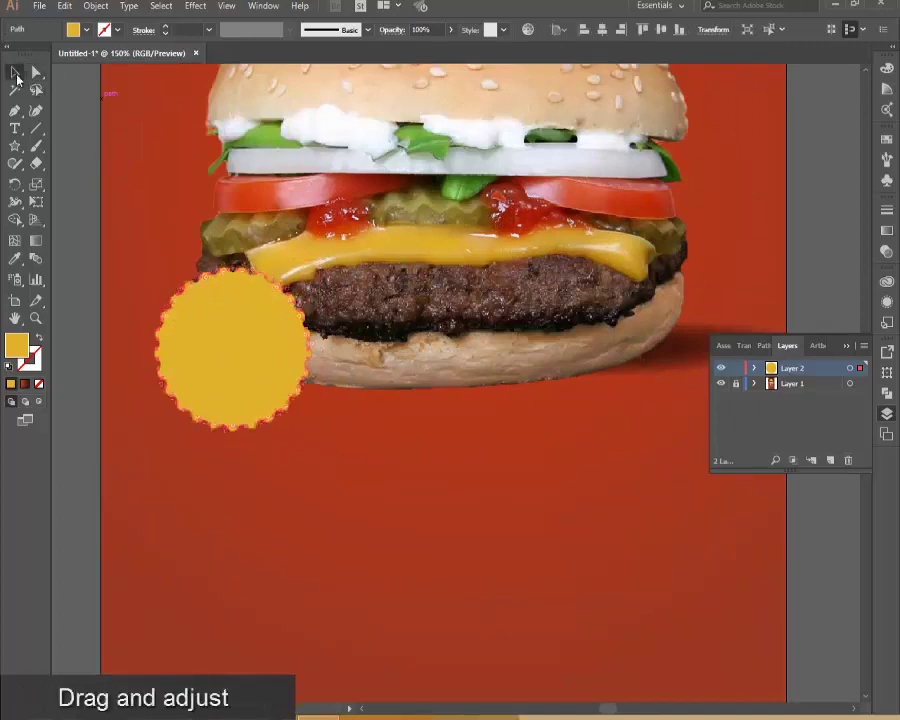
click(340, 410)
Darken the badge's fill using HSB values, with saturation at 100% and brightness at 80%
scroll(258, 385, up, 1)
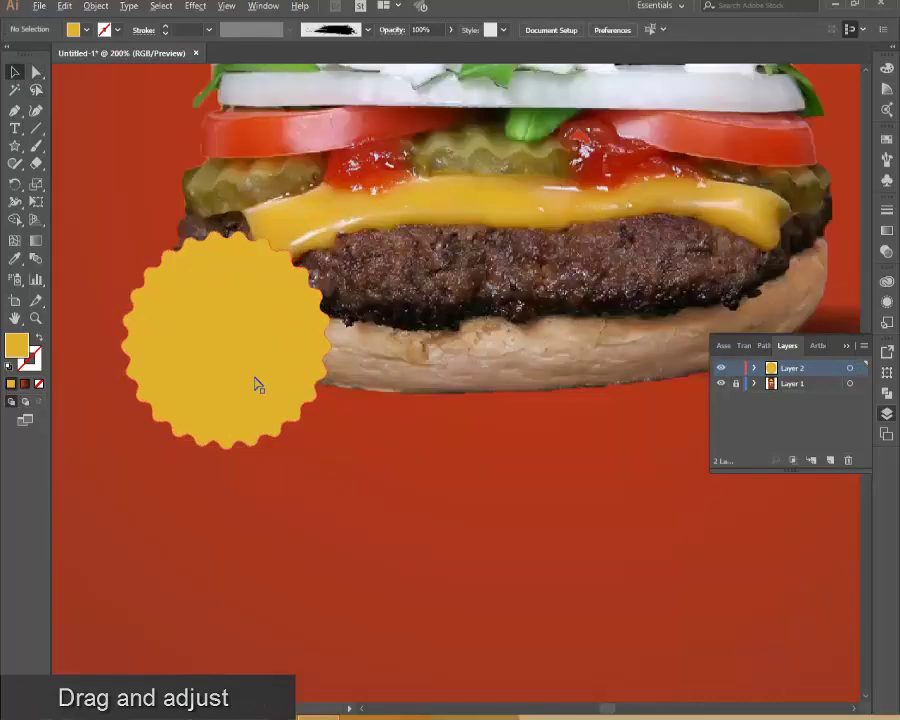
scroll(256, 358, up, 1)
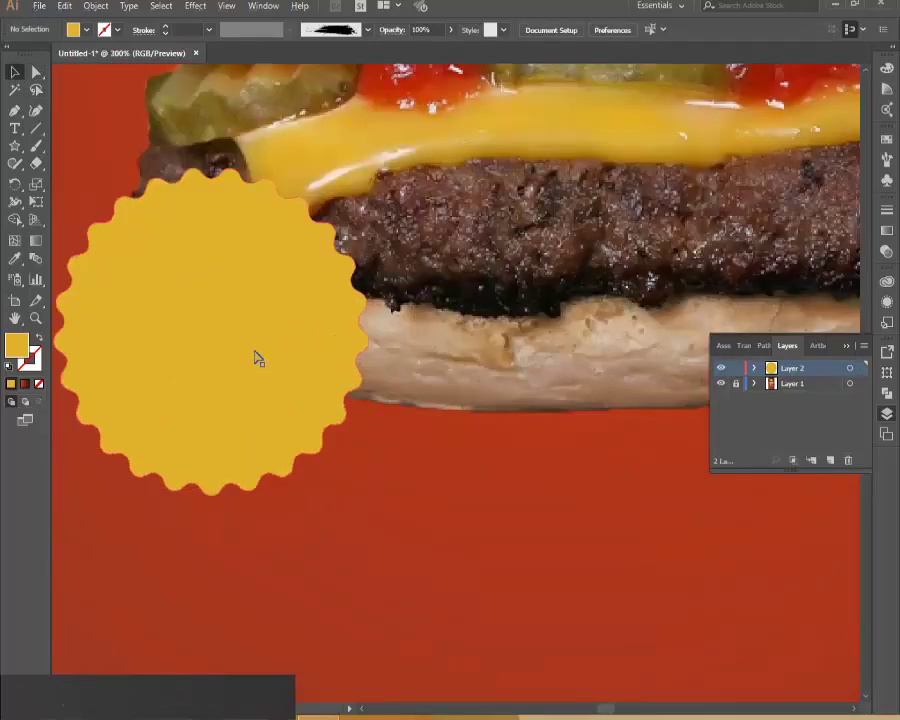
click(255, 357)
click(886, 68)
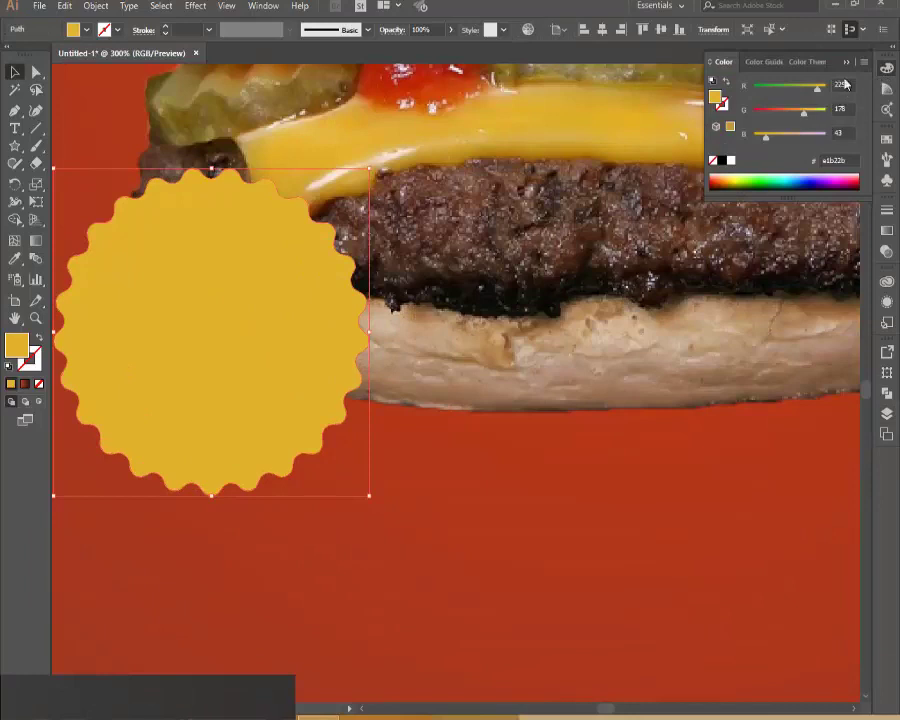
click(862, 66)
click(784, 120)
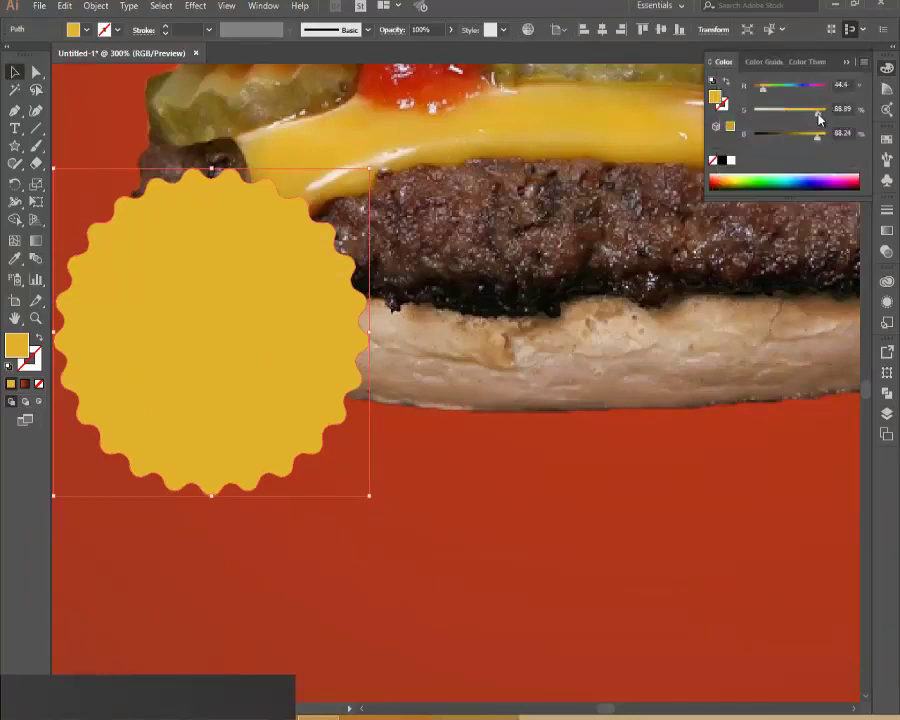
drag(819, 119, 823, 119)
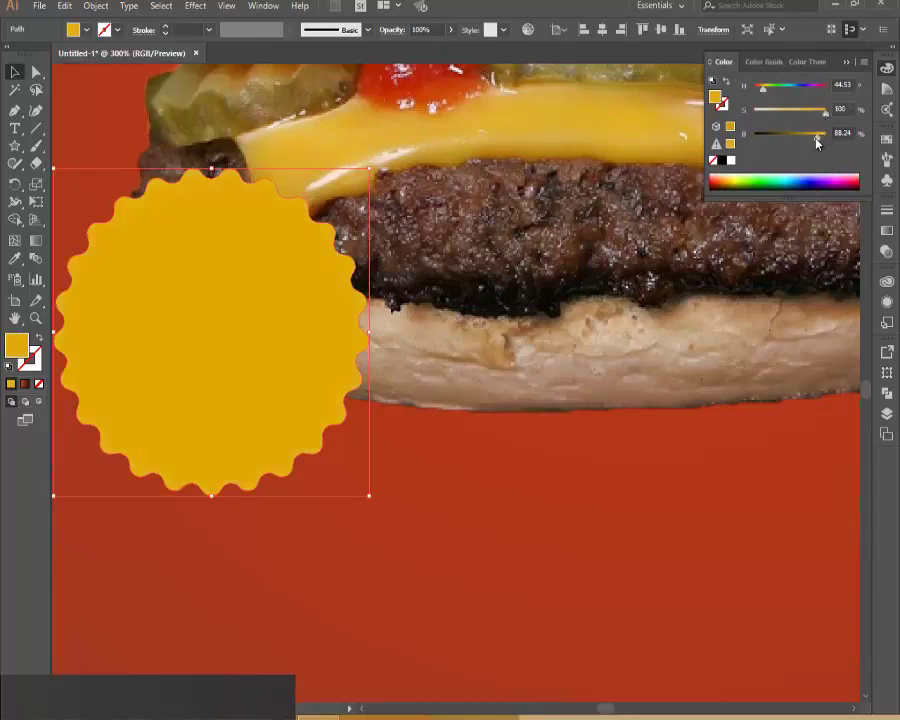
drag(816, 143, 812, 143)
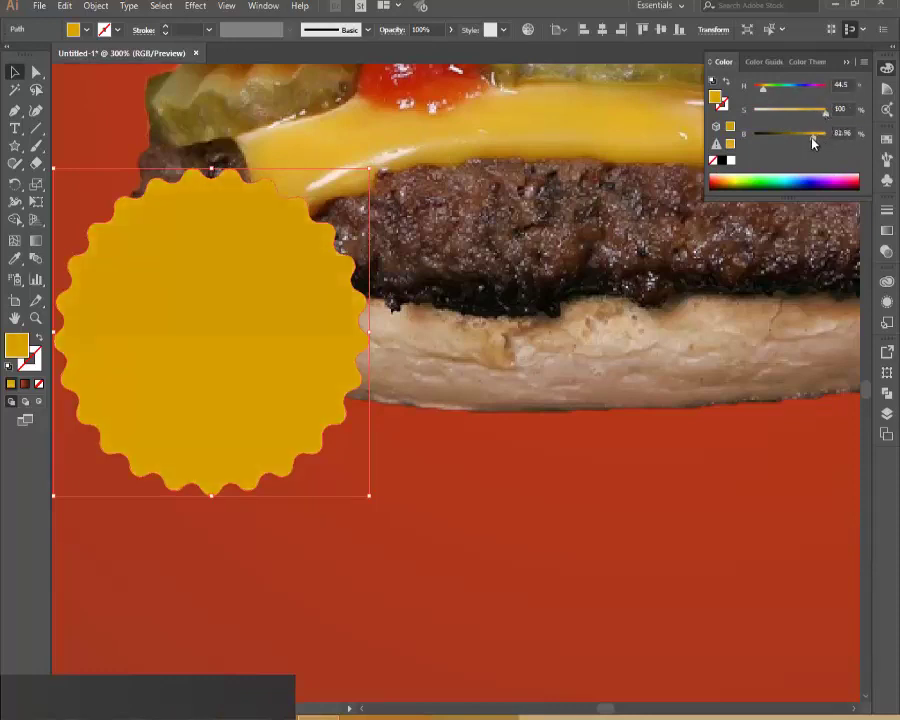
Add the text "$4" in Oswald Bold, scale it down to about 87 pt and place it inside the badge
key(t)
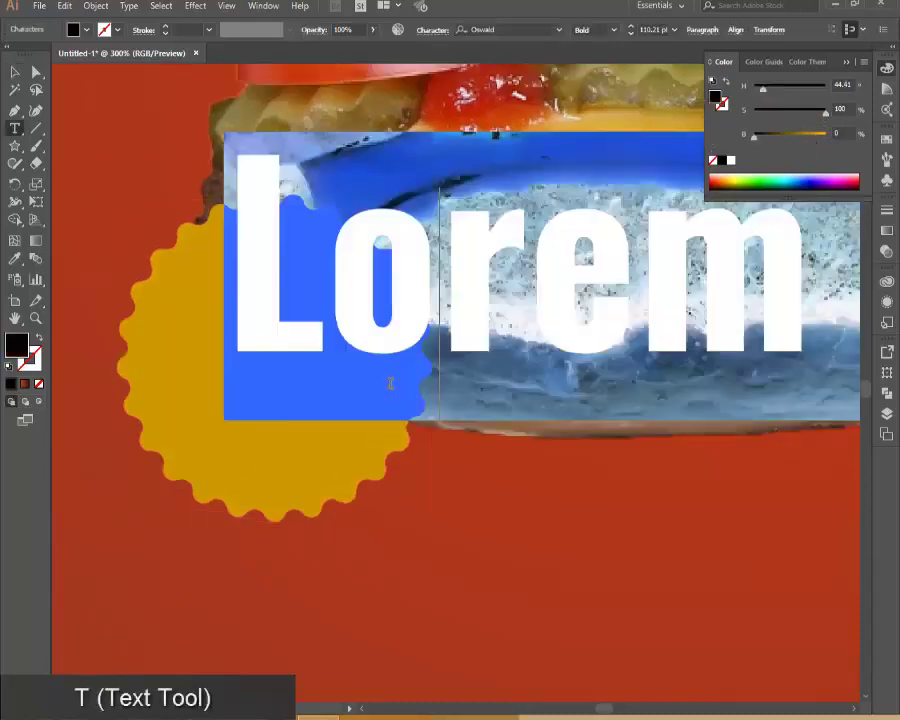
text($)
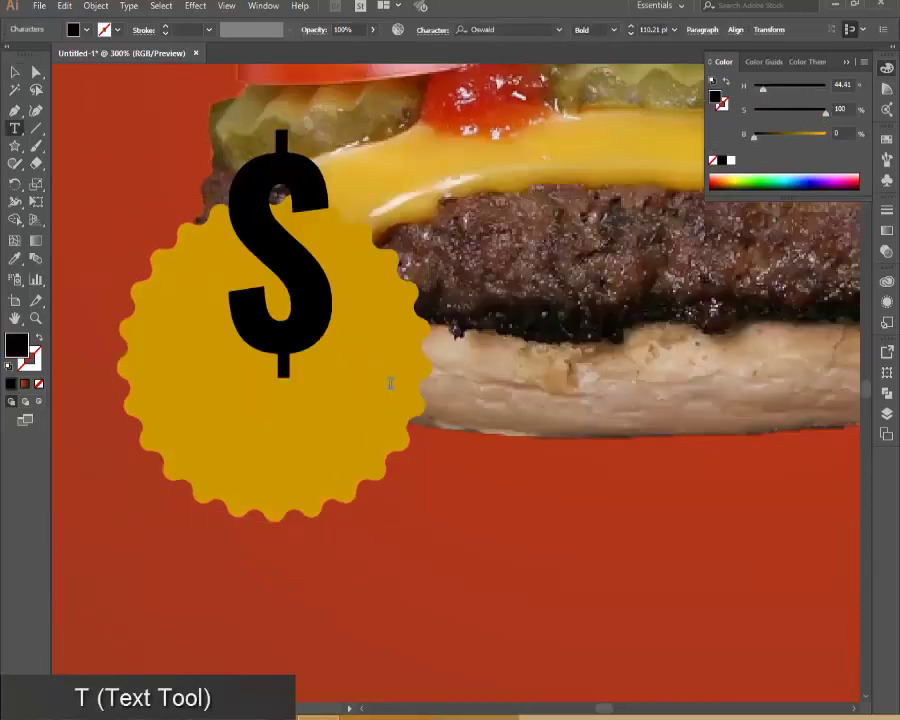
text(4)
key(Escape)
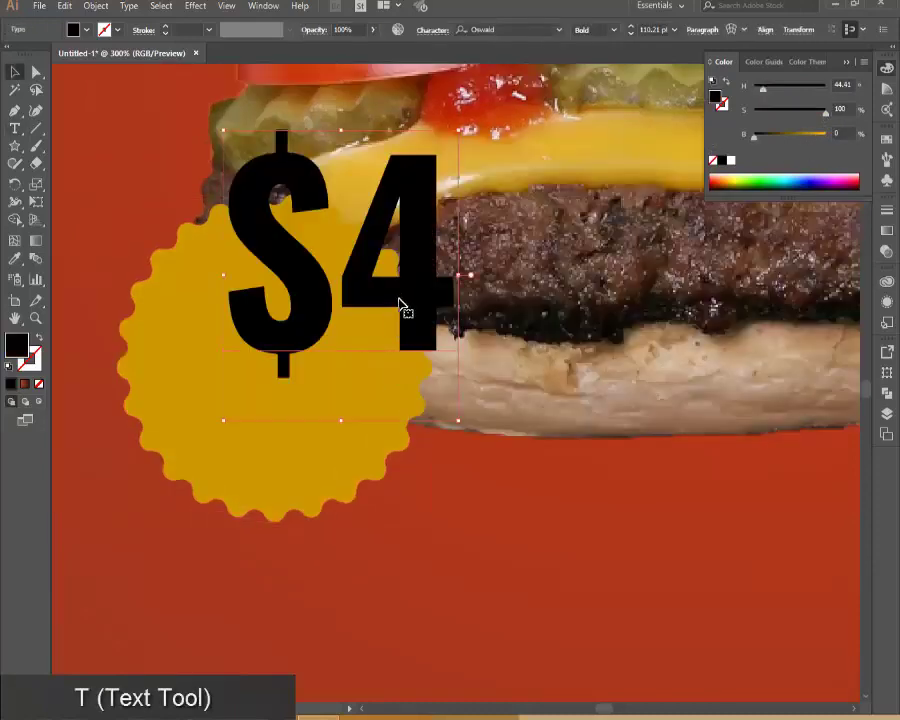
drag(402, 306, 343, 394)
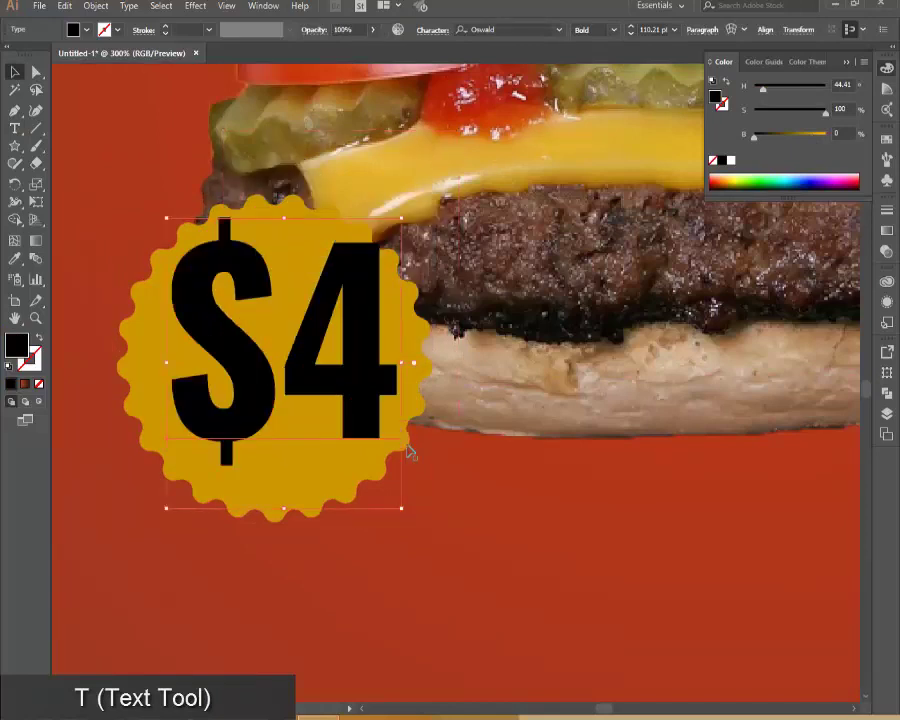
drag(401, 507, 376, 478)
drag(332, 380, 321, 407)
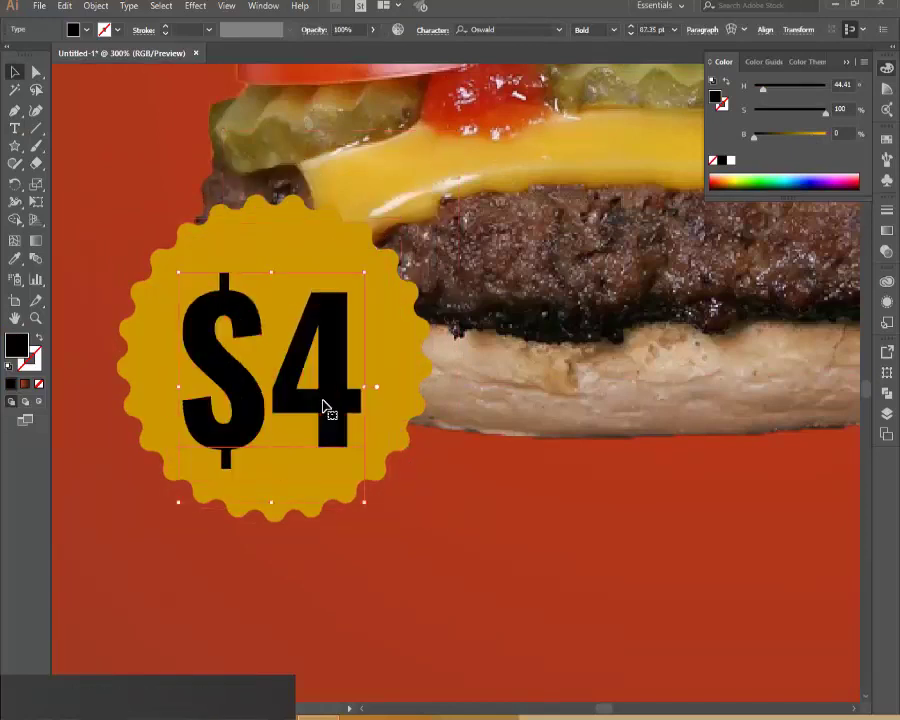
Give the $4 text a white fill and no stroke
click(10, 367)
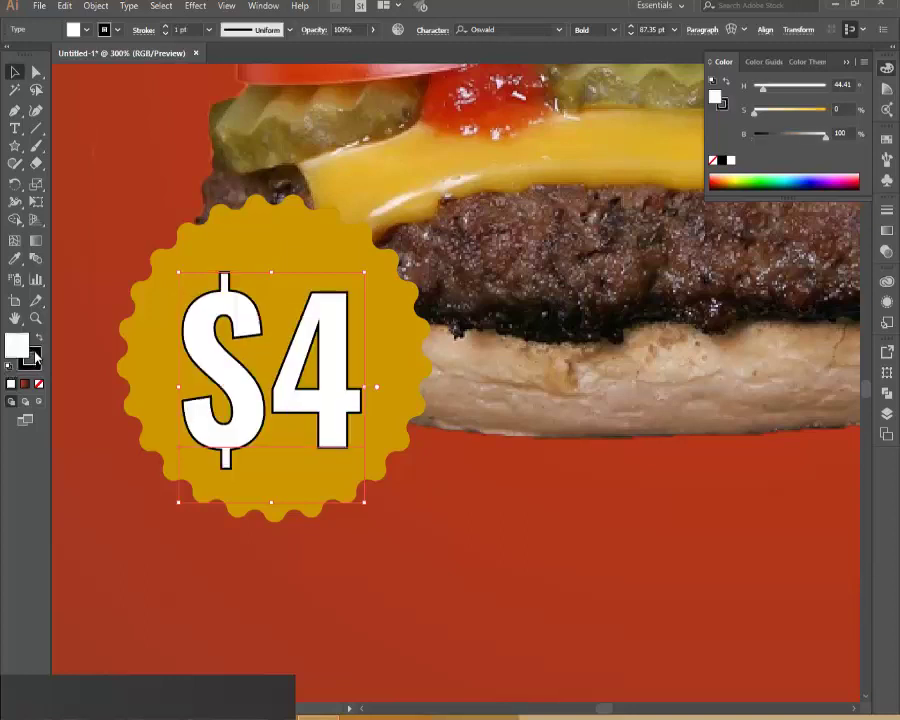
click(30, 357)
click(38, 383)
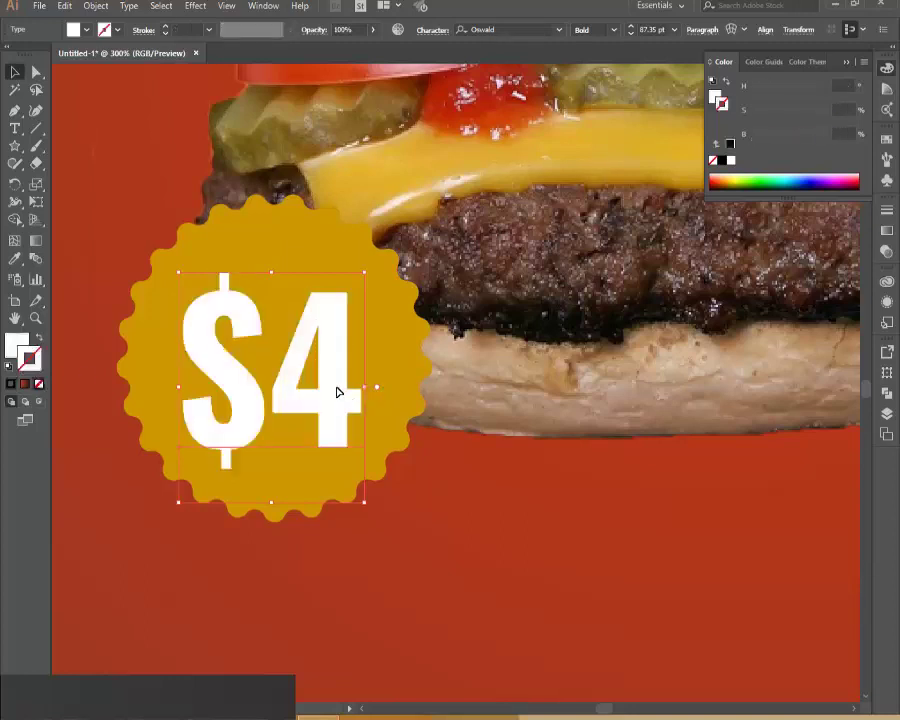
Duplicate the $4 text, change the copy to "ONLY", shrink it to about 24 pt and place it above the price in the badge
drag(337, 392, 312, 276)
double_click(327, 263)
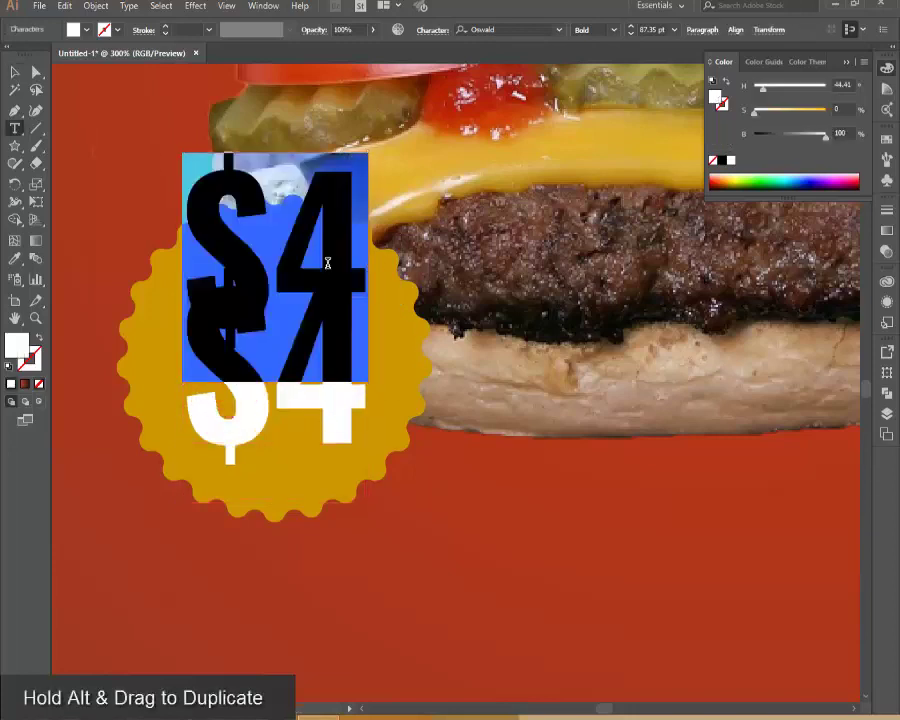
text(ONLY)
key(Escape)
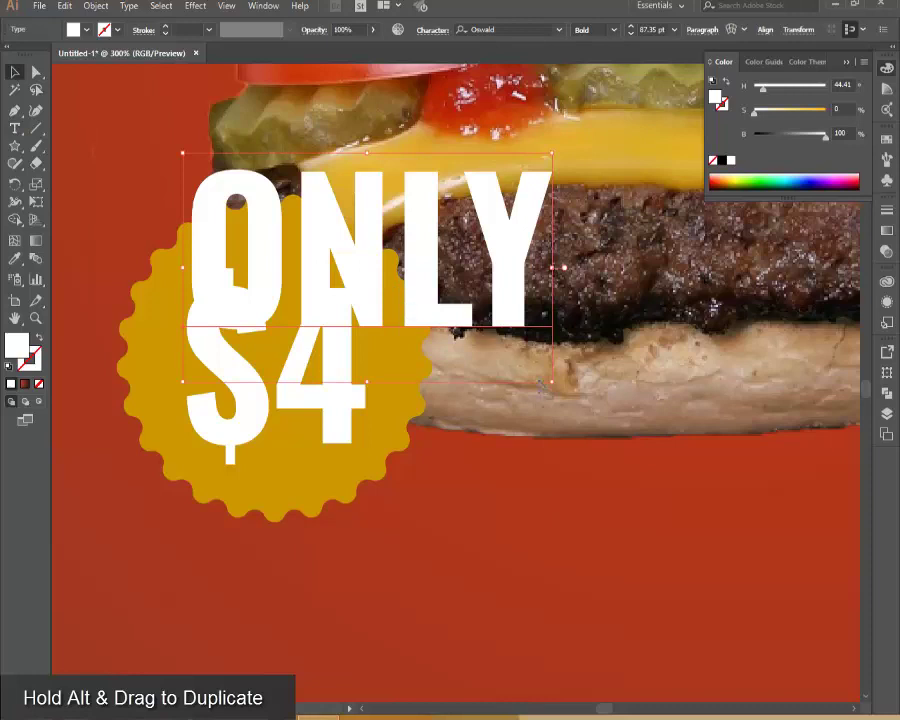
drag(552, 382, 341, 250)
drag(300, 190, 312, 242)
drag(353, 305, 330, 243)
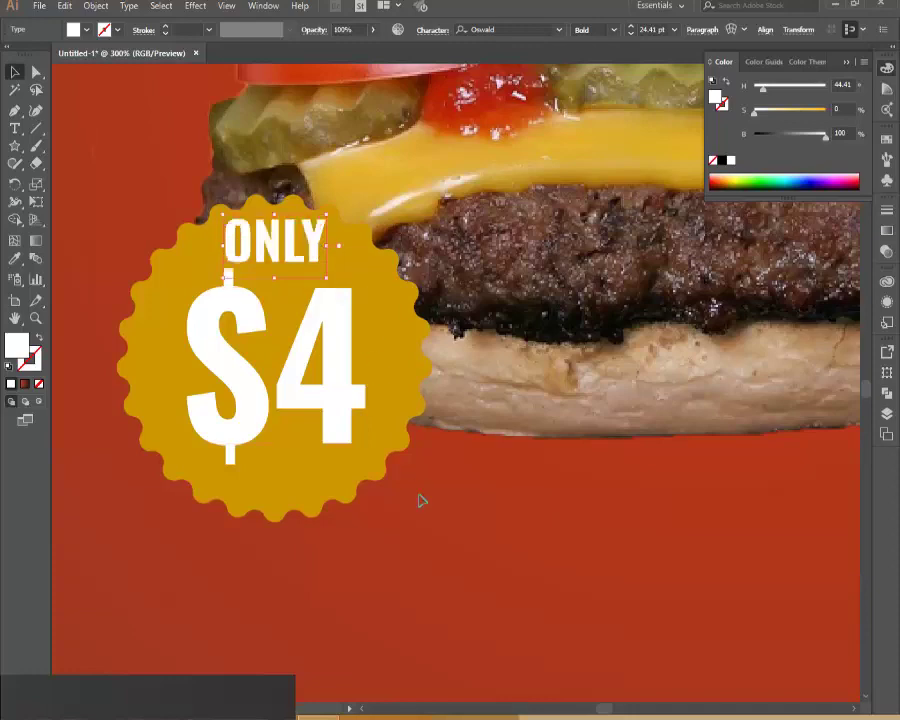
Draw a wide, short rectangle on the red background below the burger
click(425, 514)
key(ctrl+minus)
key(ctrl+minus)
key(ctrl+minus)
key(ctrl+minus)
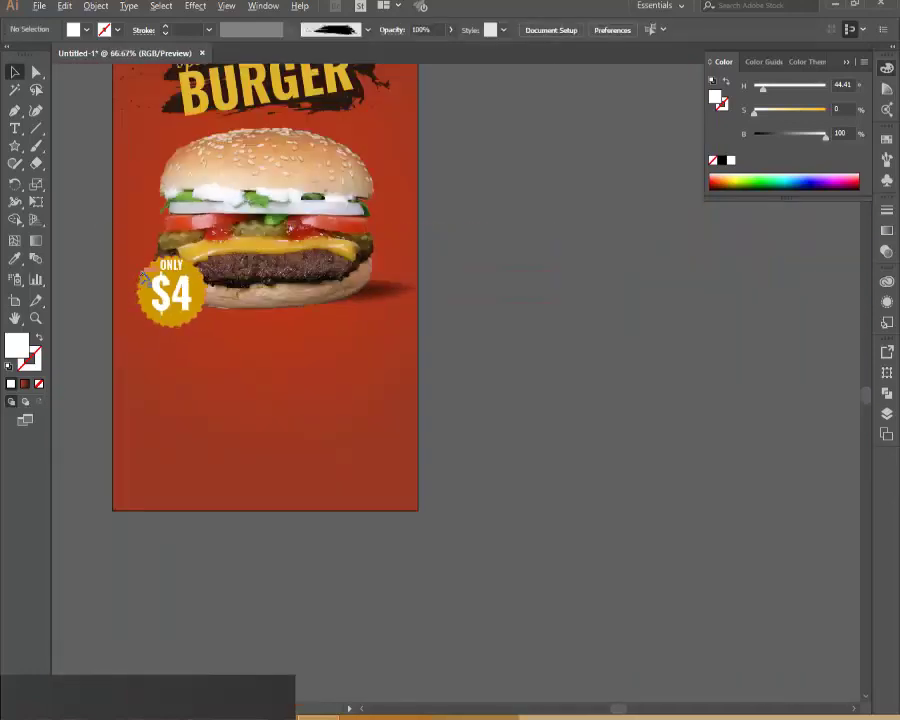
key(ctrl+equal)
key(m)
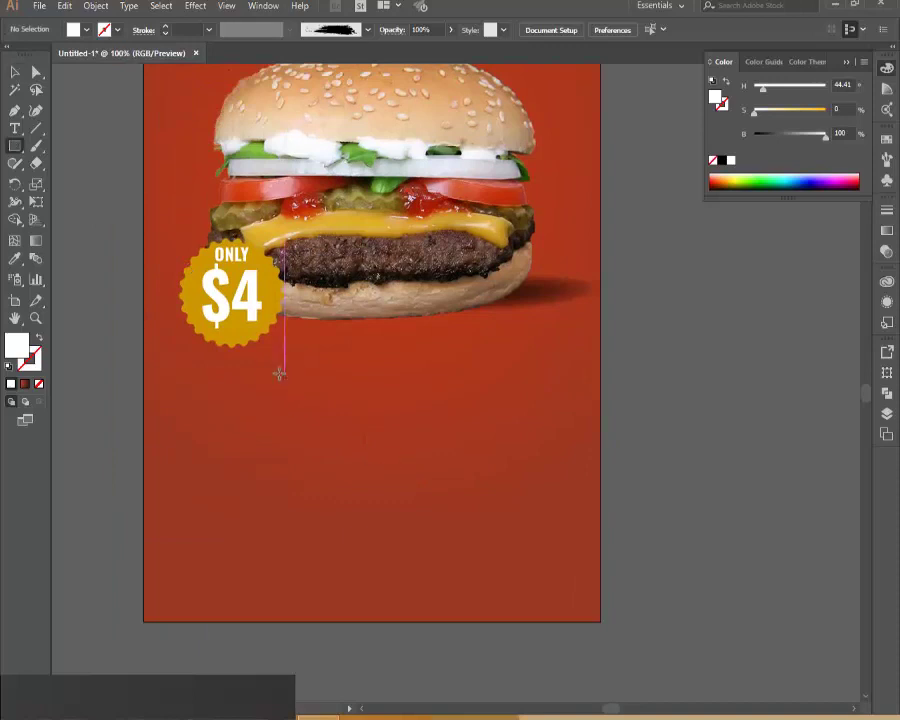
drag(261, 371, 508, 419)
Fill the rectangle with the yellow sampled from the BURGER text, move it slightly down and widen it a little
key(i)
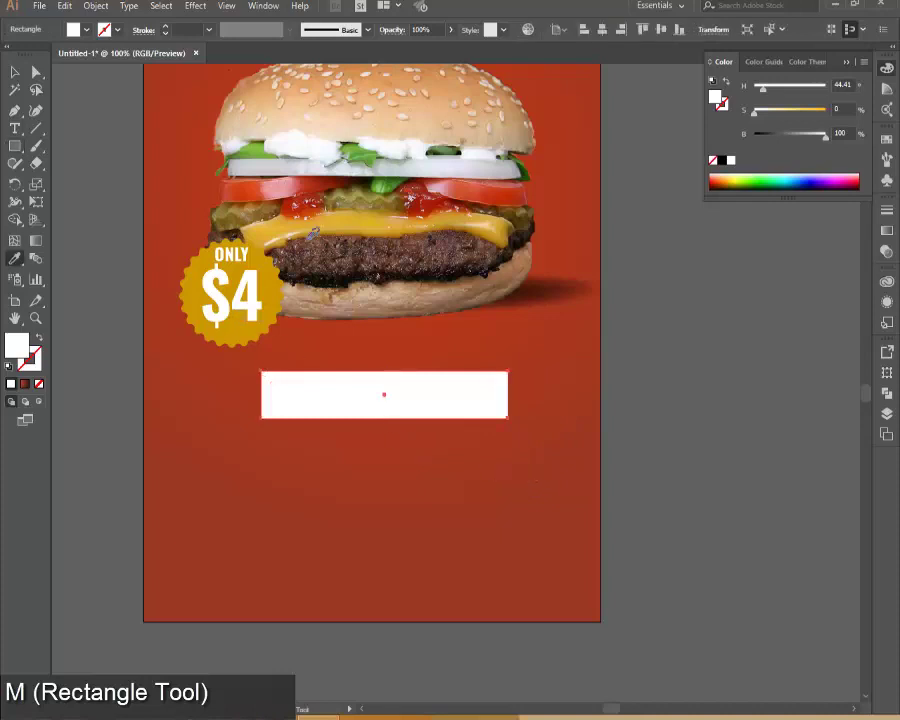
scroll(313, 231, down, 1)
click(255, 281)
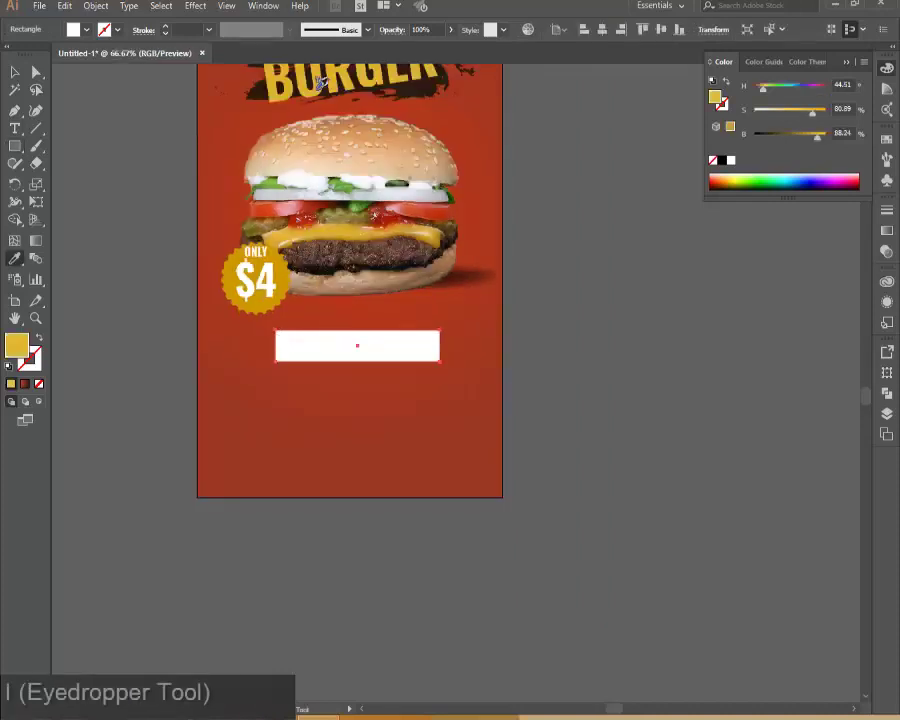
click(15, 71)
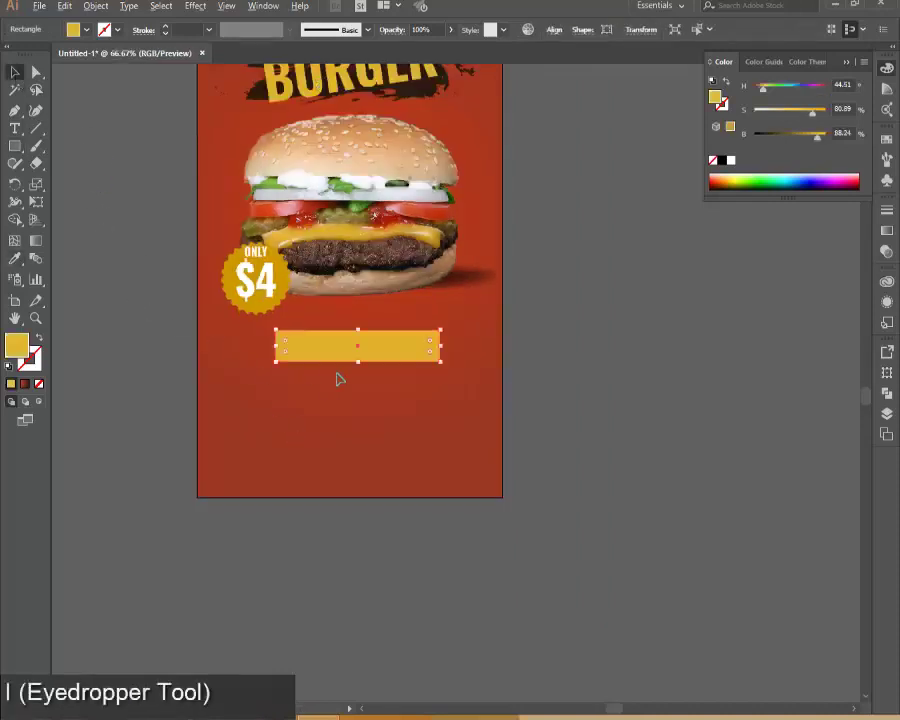
scroll(337, 375, up, 1)
drag(371, 340, 370, 354)
drag(494, 350, 498, 350)
scroll(260, 350, up, 1)
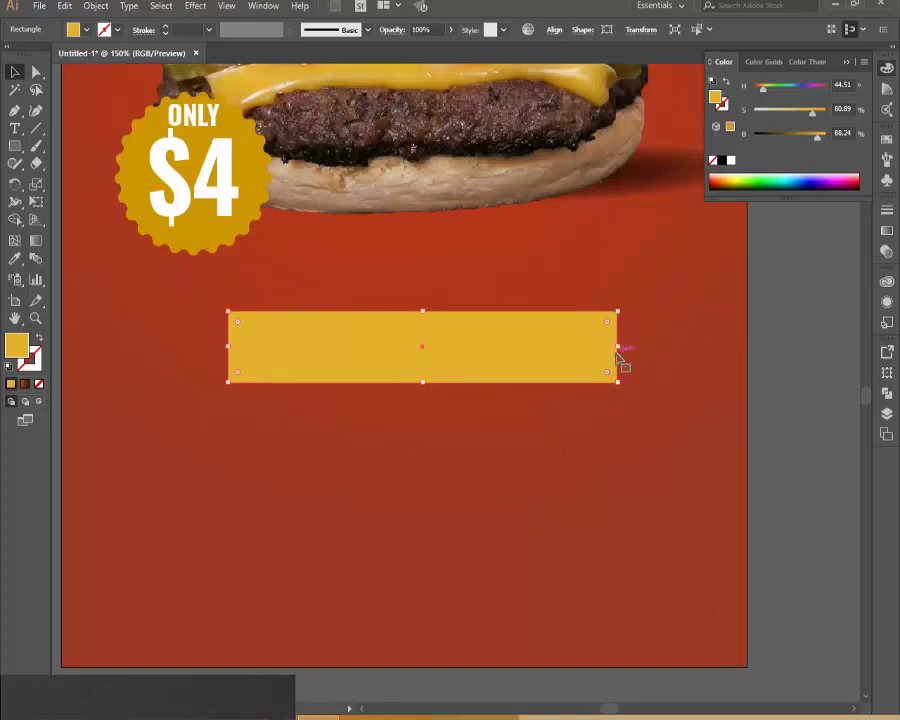
Make a narrow copy of the yellow bar at its left end and shear the copy's right edge downward as a ribbon fold
drag(617, 350, 273, 336)
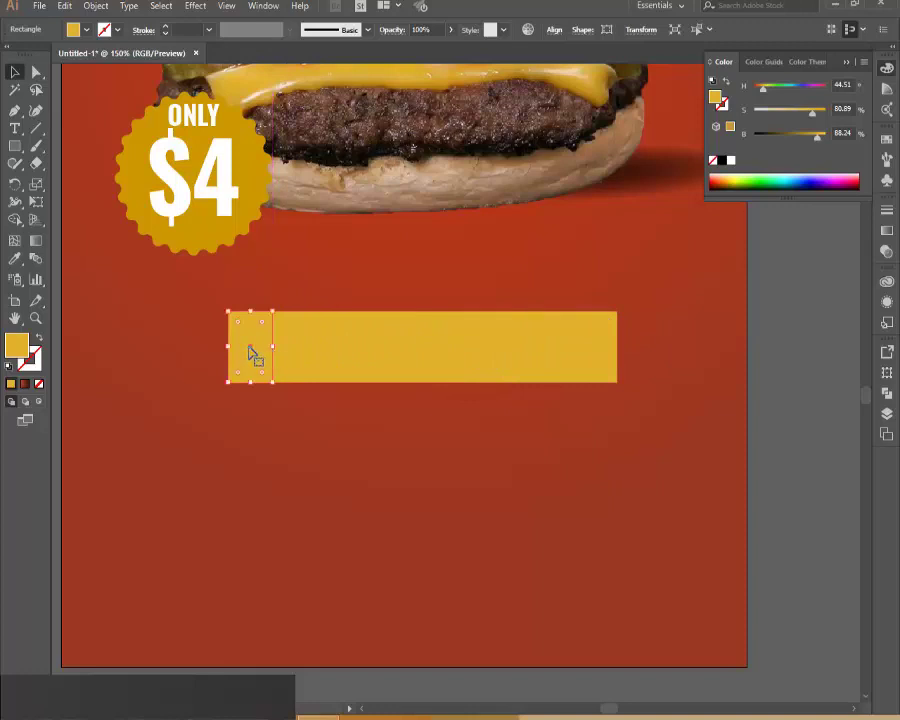
key(e)
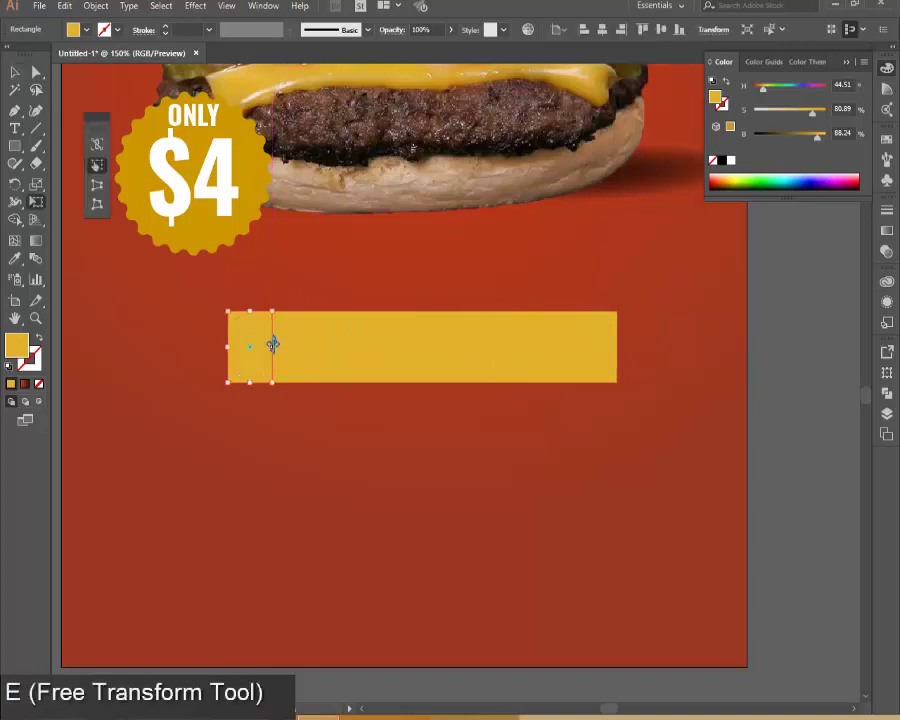
drag(273, 347, 269, 386)
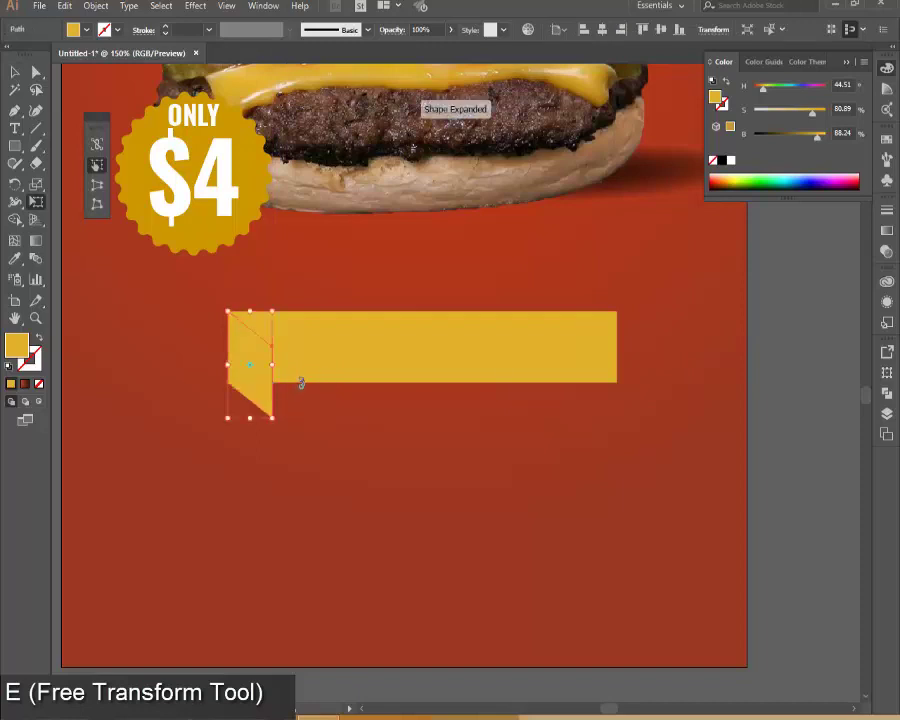
Fill the sheared fold with the darker yellow sampled from the badge and send it behind the bar
key(i)
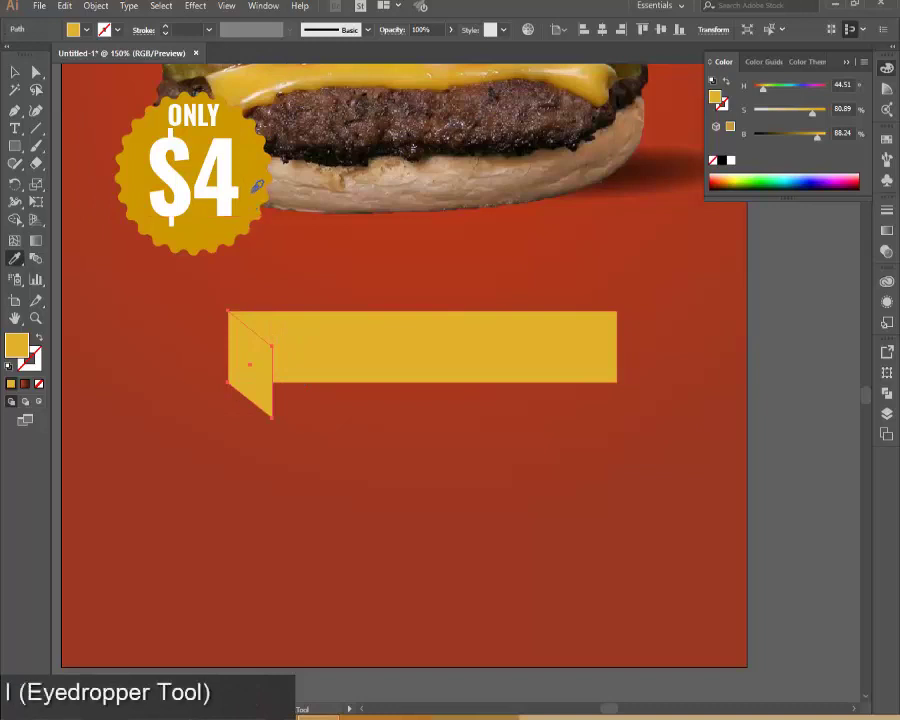
click(258, 185)
key(ctrl+bracketleft)
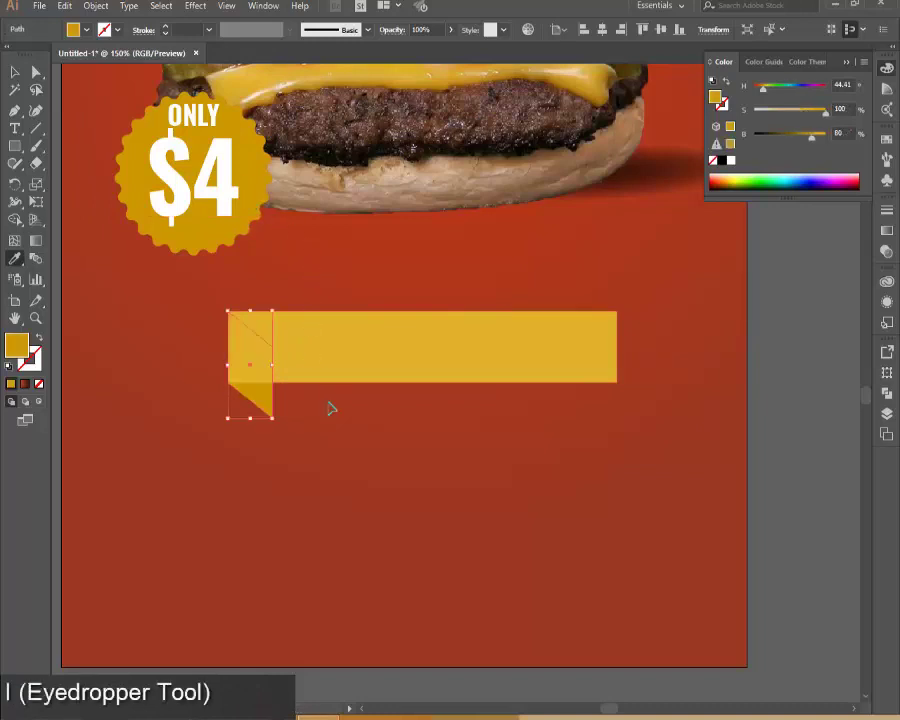
key(v)
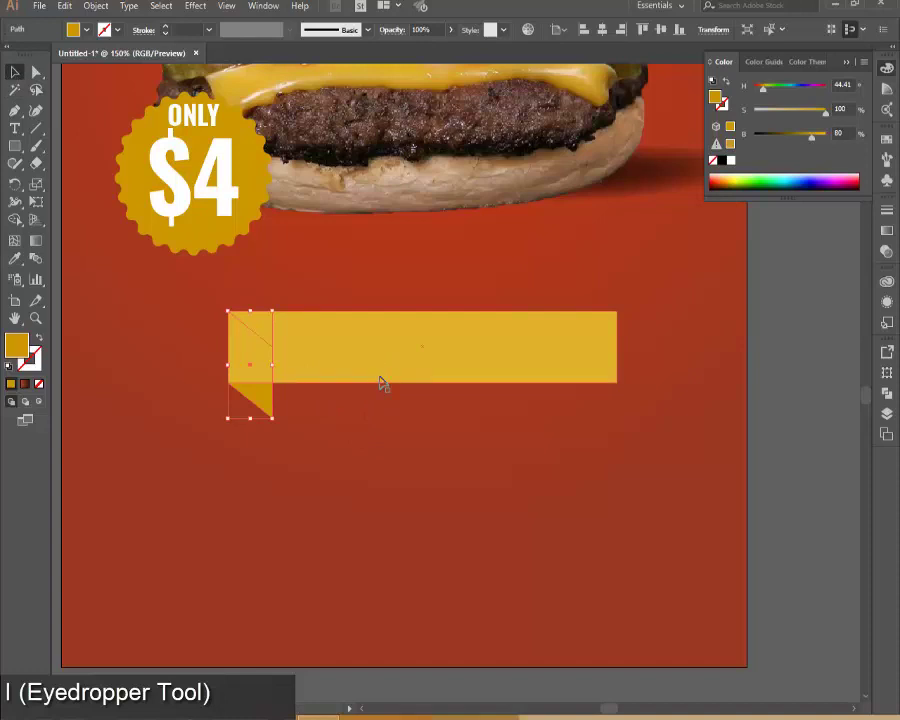
click(366, 441)
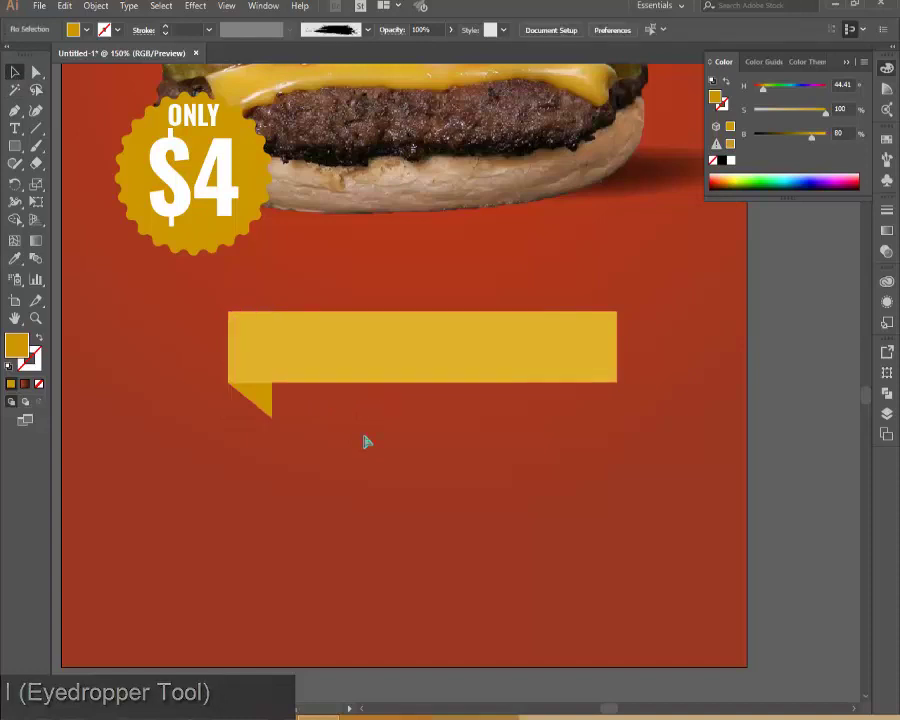
Paste another copy of the bar, narrow it to about a quarter of its width under the bar's left end and send it behind the fold
key(ctrl+v)
drag(497, 408, 426, 451)
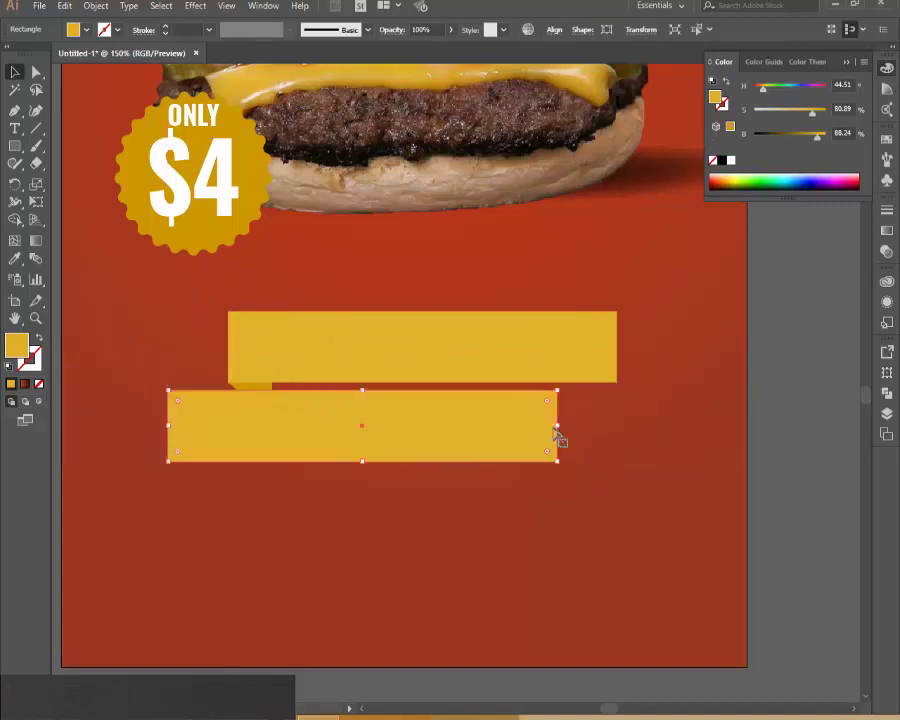
drag(557, 426, 272, 425)
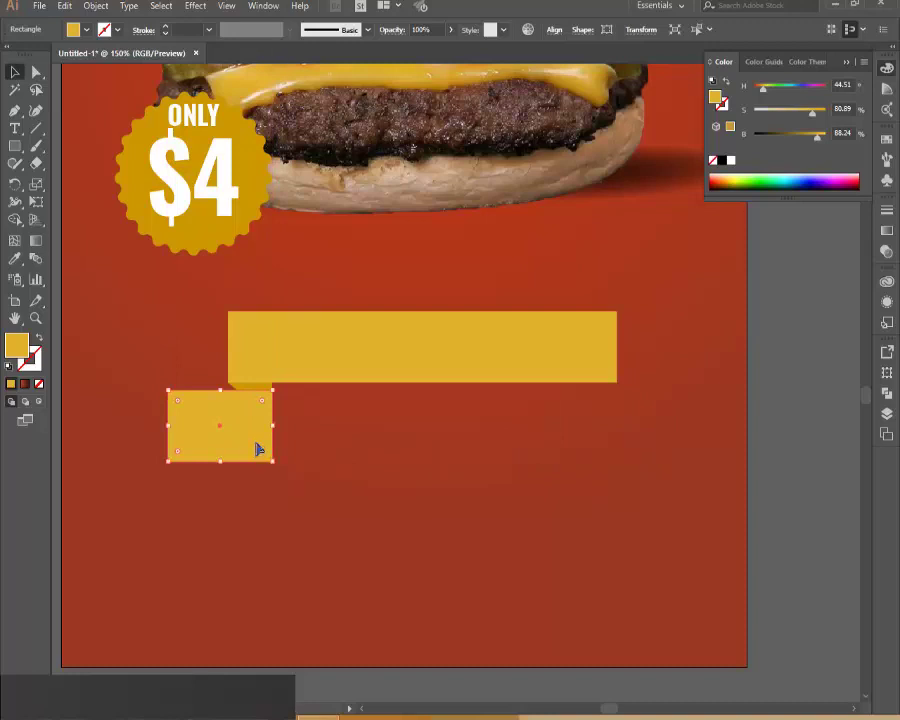
key(ctrl+bracketleft)
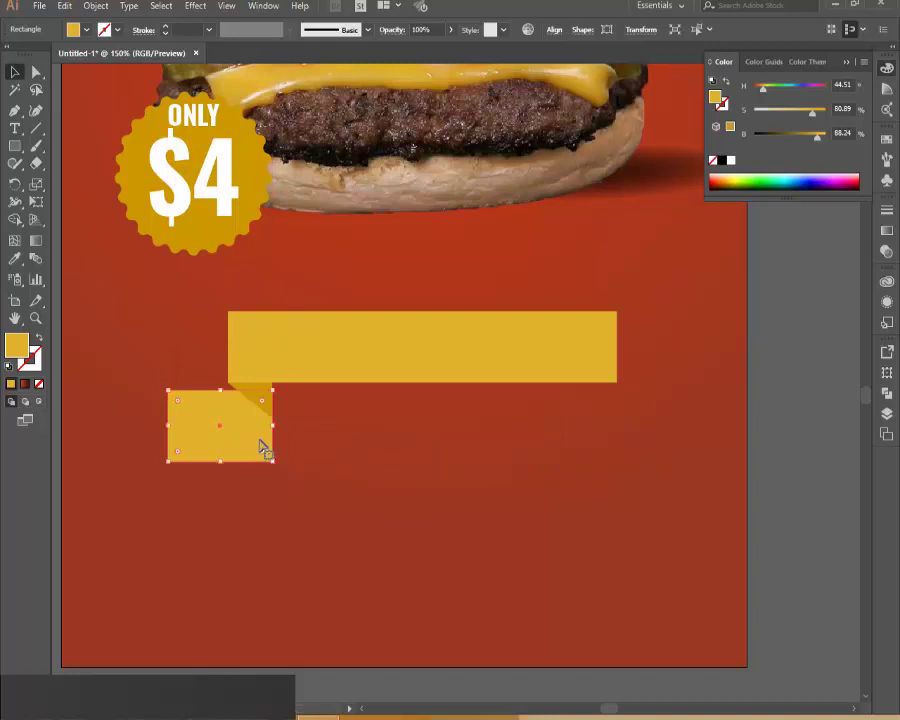
Move the darker fold and the ribbon tail up together so the fold's slanted edge starts at the bar's lower edge
click(341, 531)
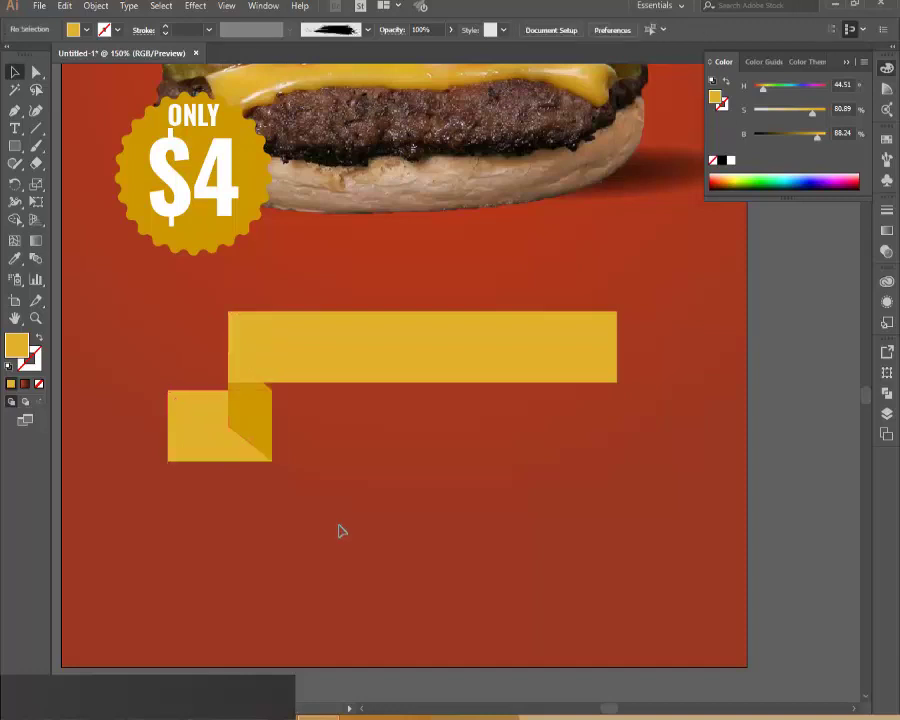
scroll(253, 460, up, 1)
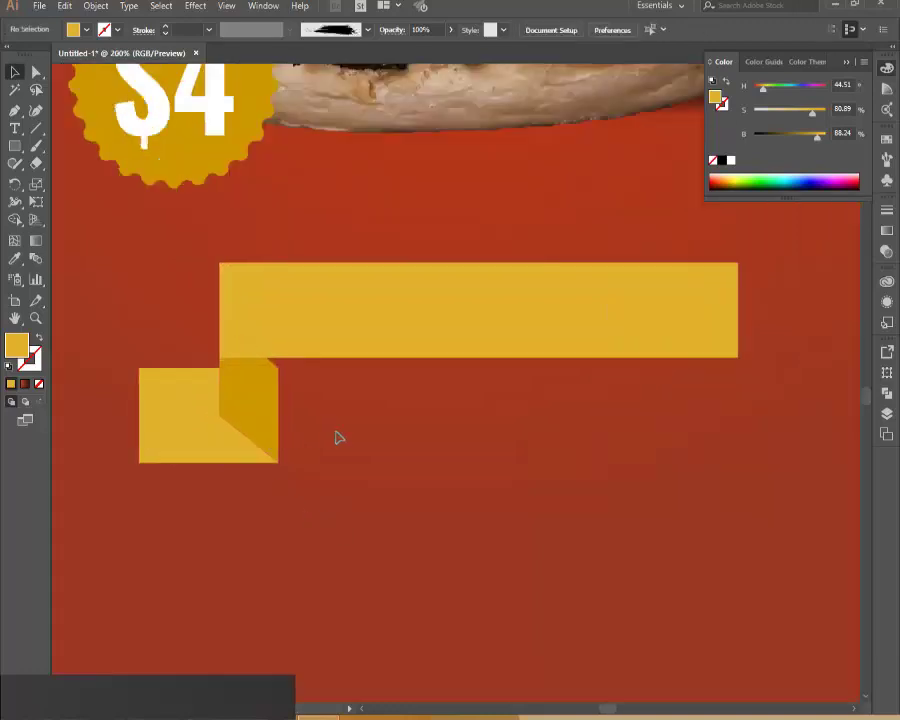
drag(256, 478, 257, 397)
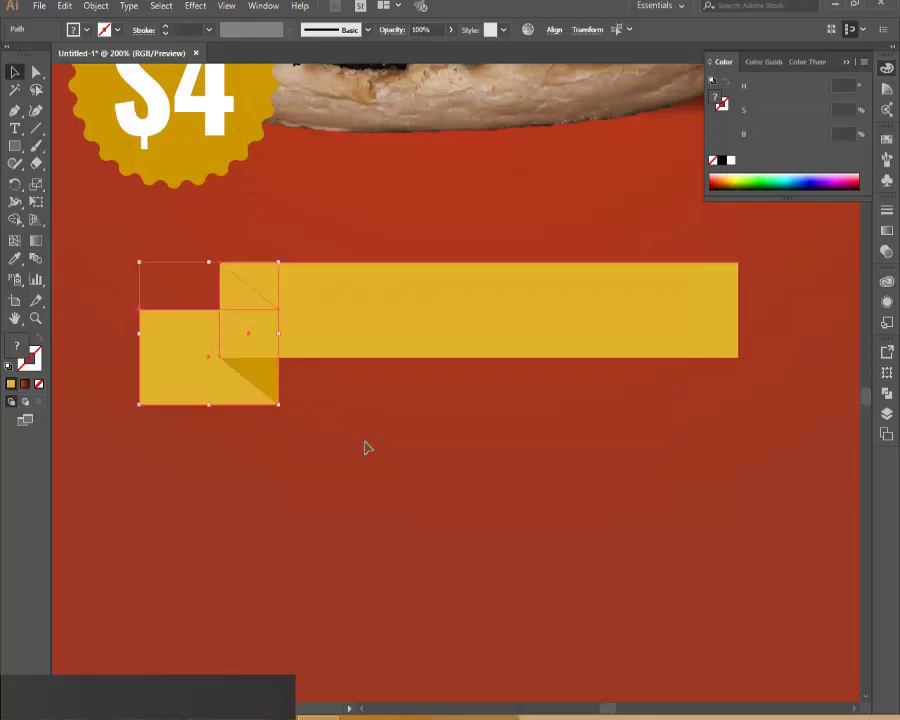
click(366, 447)
Raise the fill saturation of the ribbon tail to about 98%
click(196, 400)
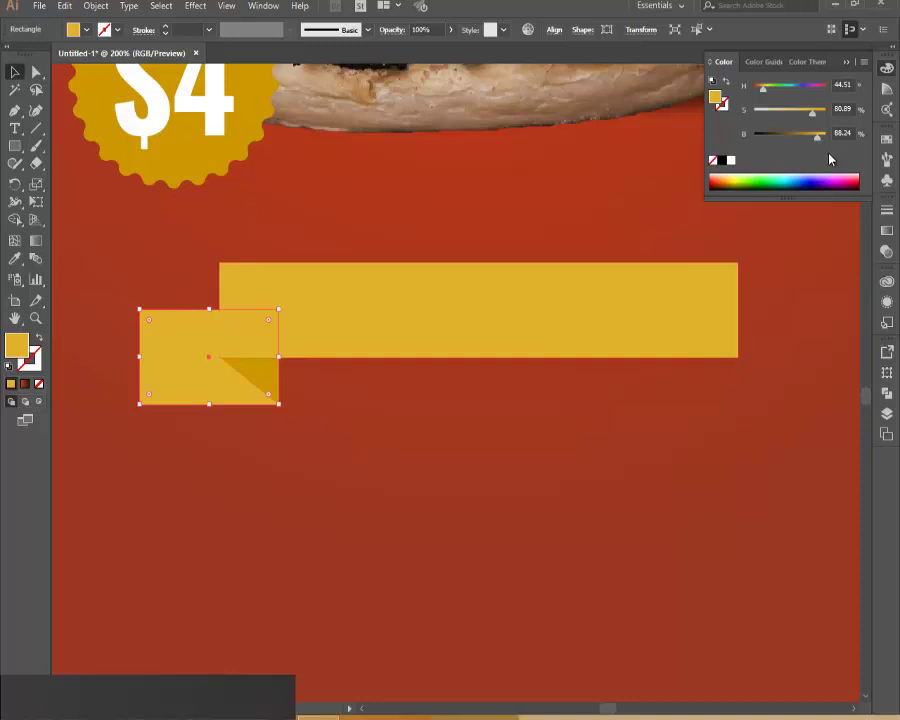
drag(813, 116, 815, 117)
drag(820, 117, 823, 117)
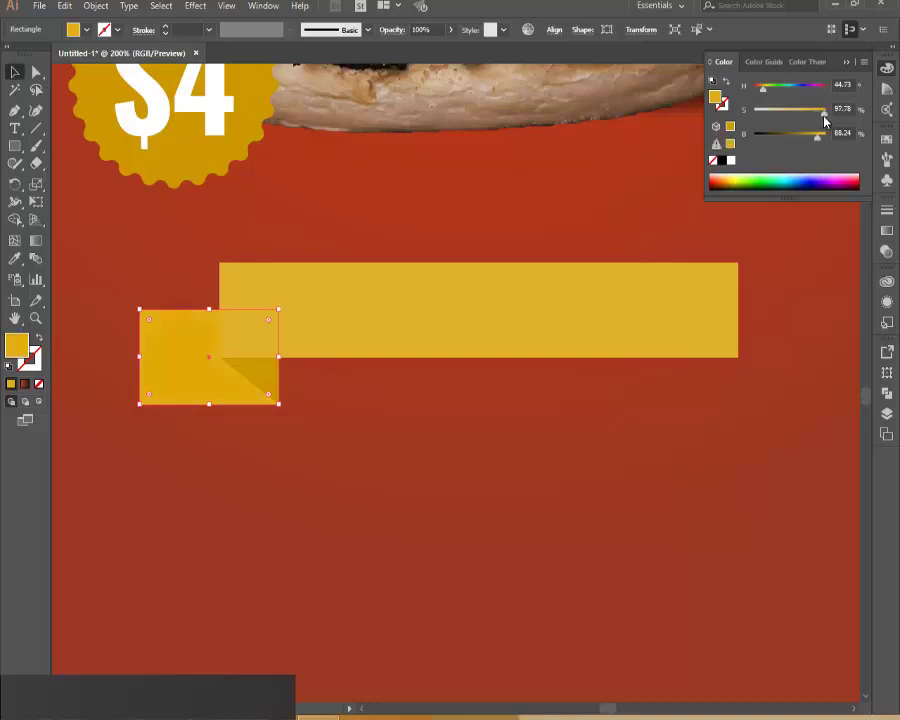
click(222, 487)
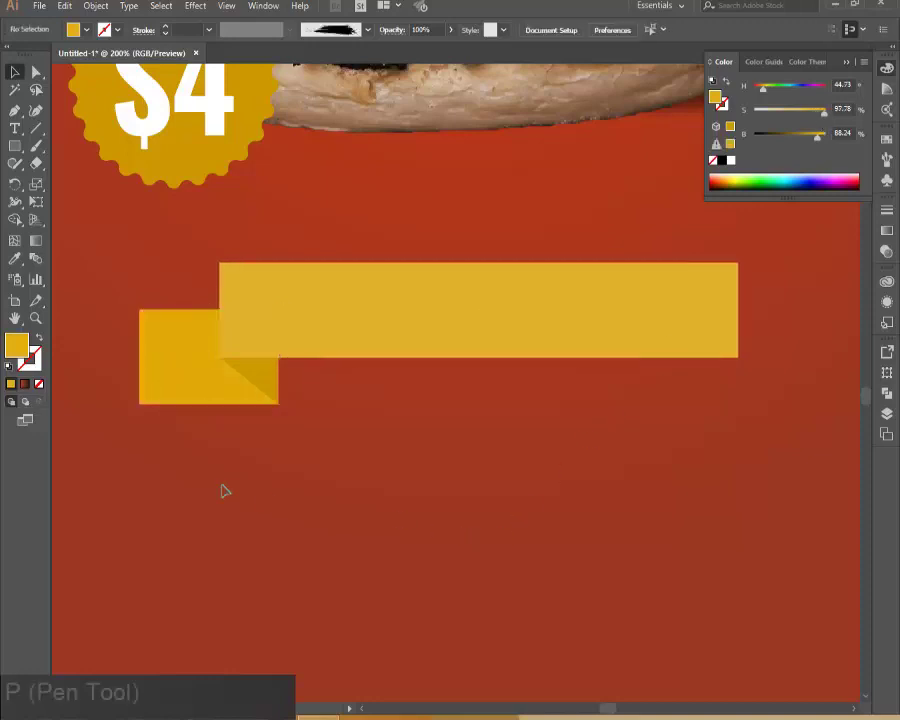
Add an anchor point midway on the tail's outer edge with the Pen tool and pull it inward to form a V-shaped notch
click(156, 390)
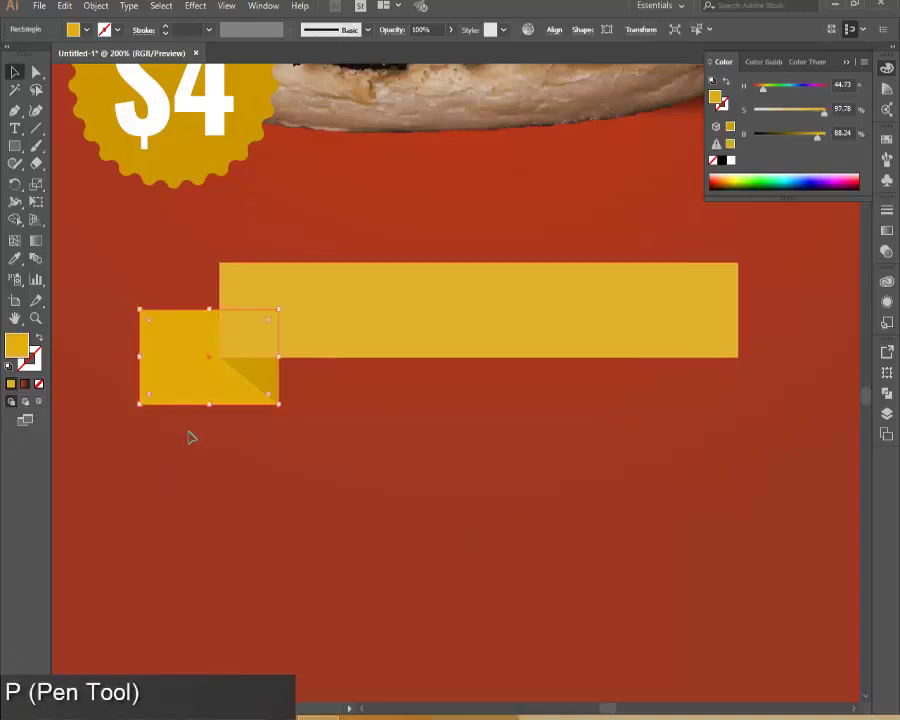
key(p)
click(140, 366)
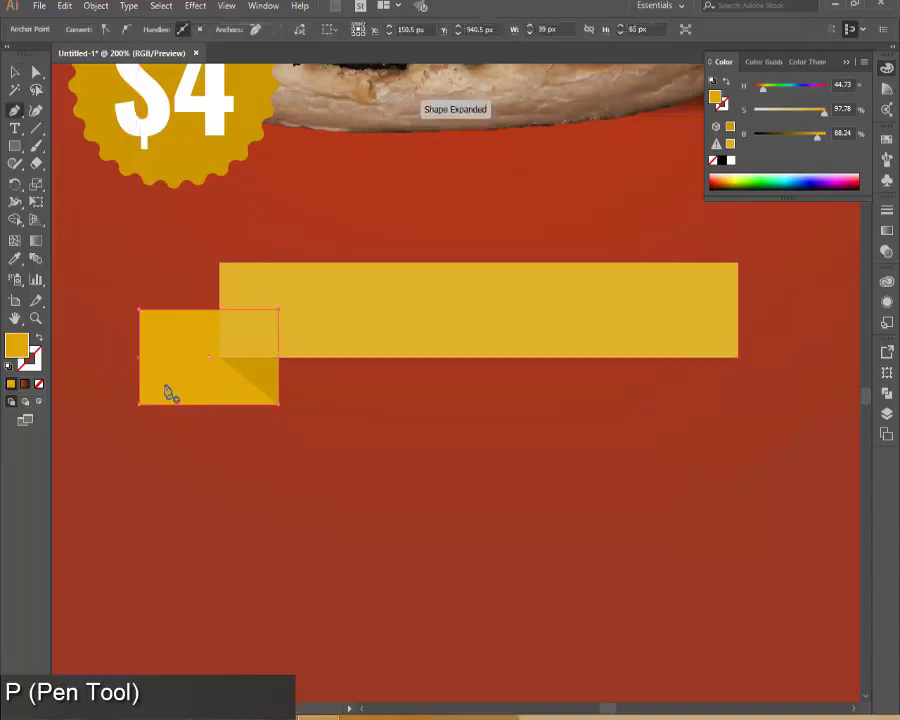
ctrl+click(142, 366)
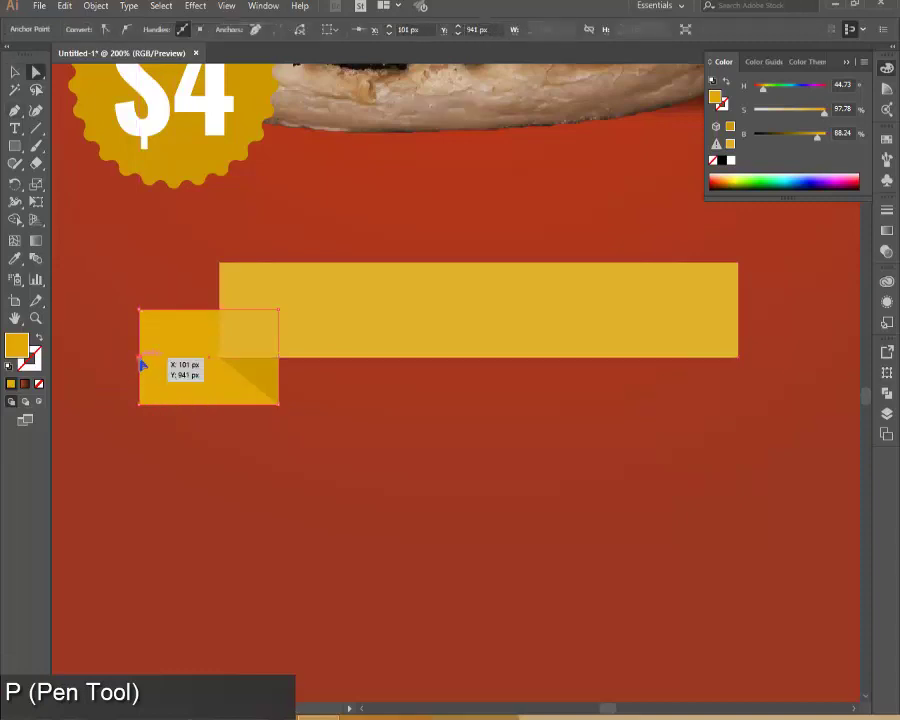
drag(142, 366, 173, 361)
click(15, 72)
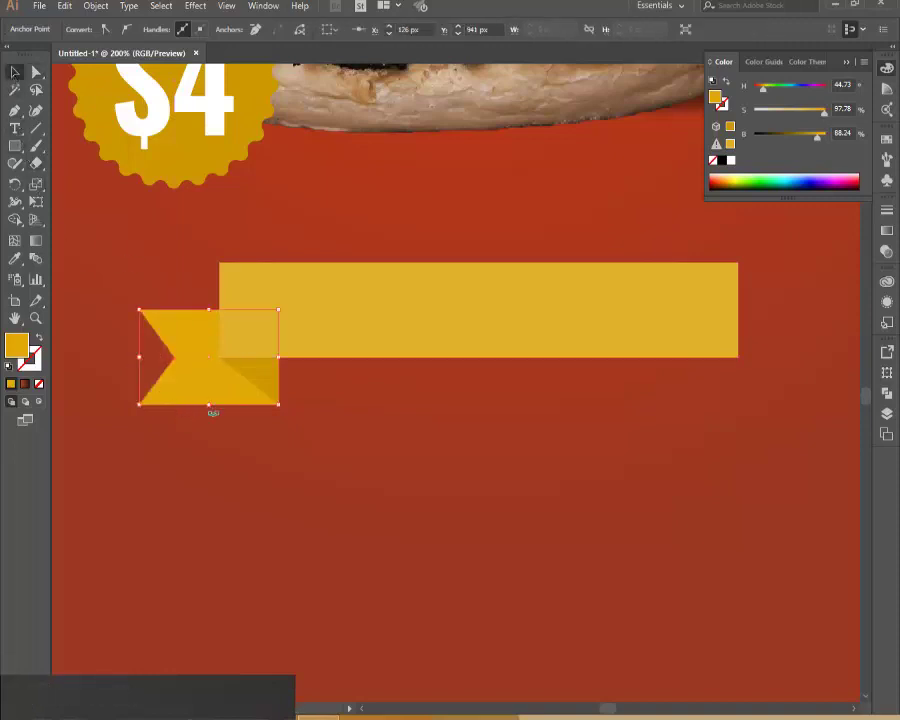
click(237, 478)
Reflect a copy of the tail and fold across the vertical axis and move it to the bar's right end
click(277, 389)
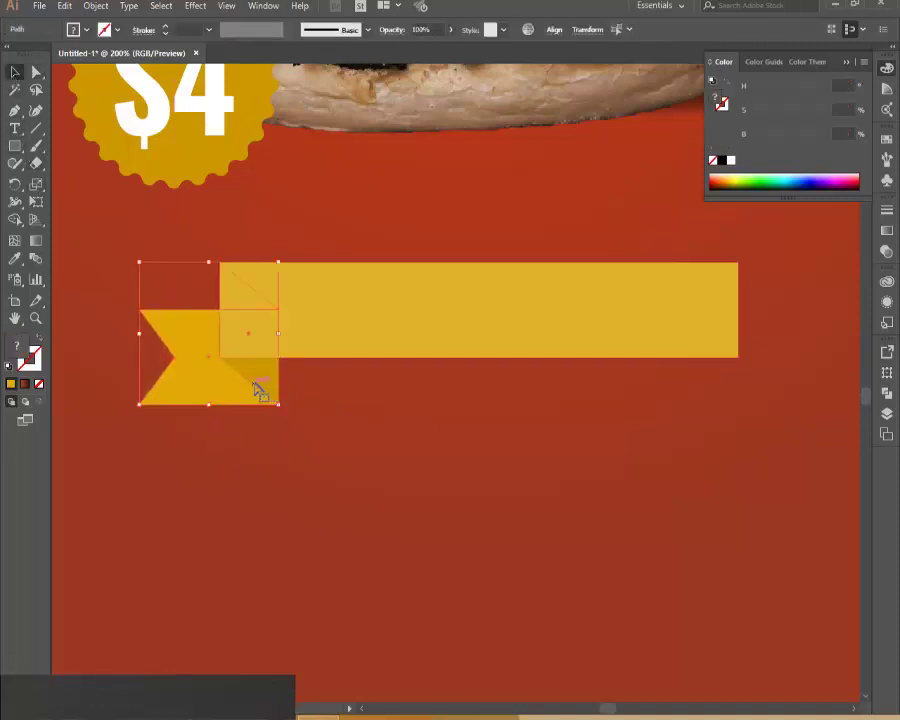
right_click(256, 387)
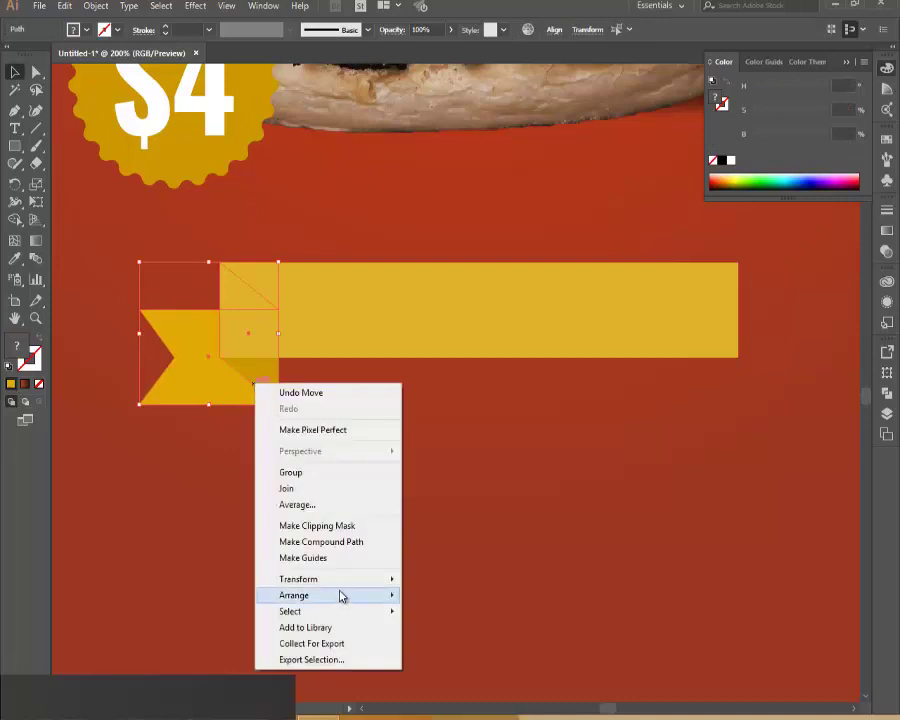
mouse_move(339, 585)
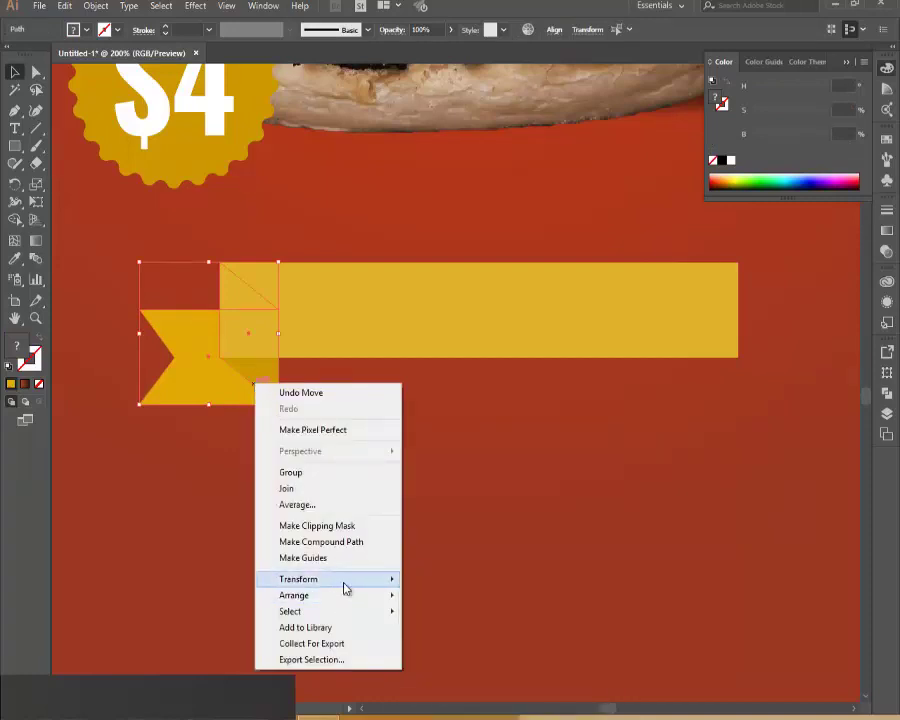
click(440, 634)
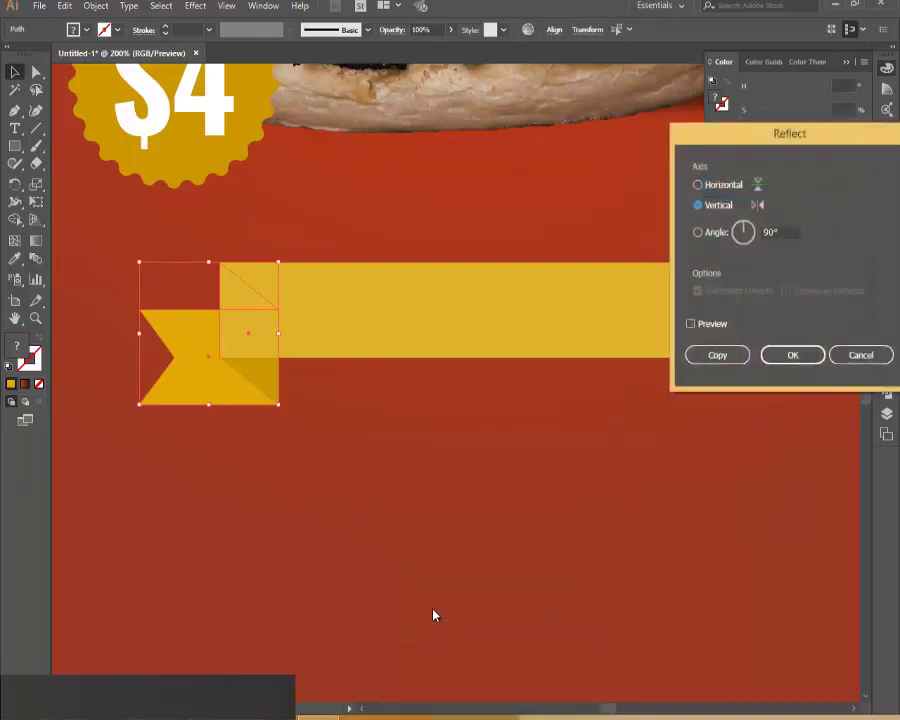
click(690, 324)
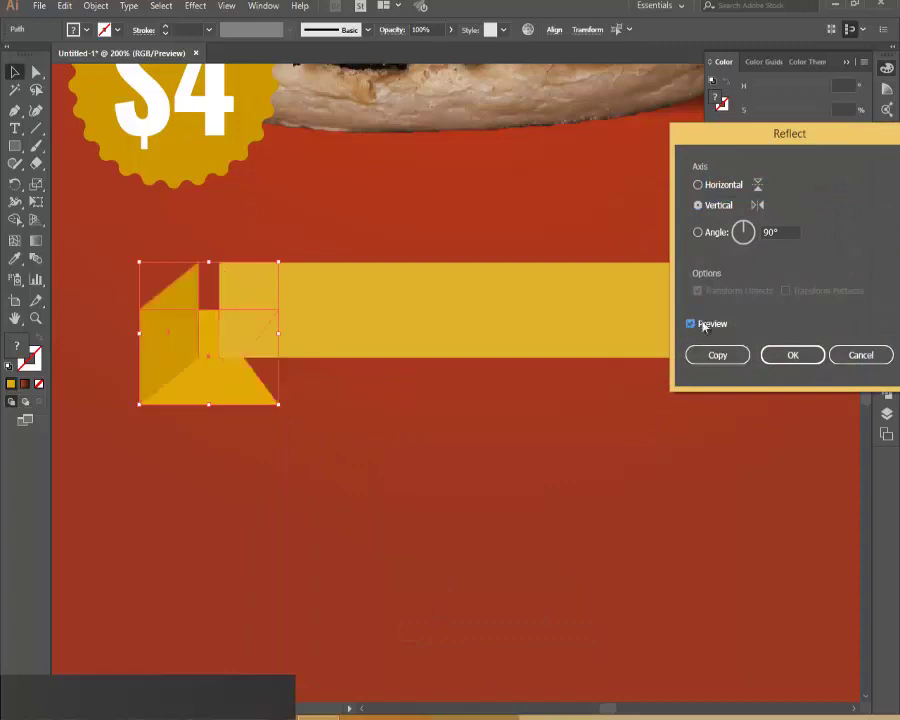
click(728, 356)
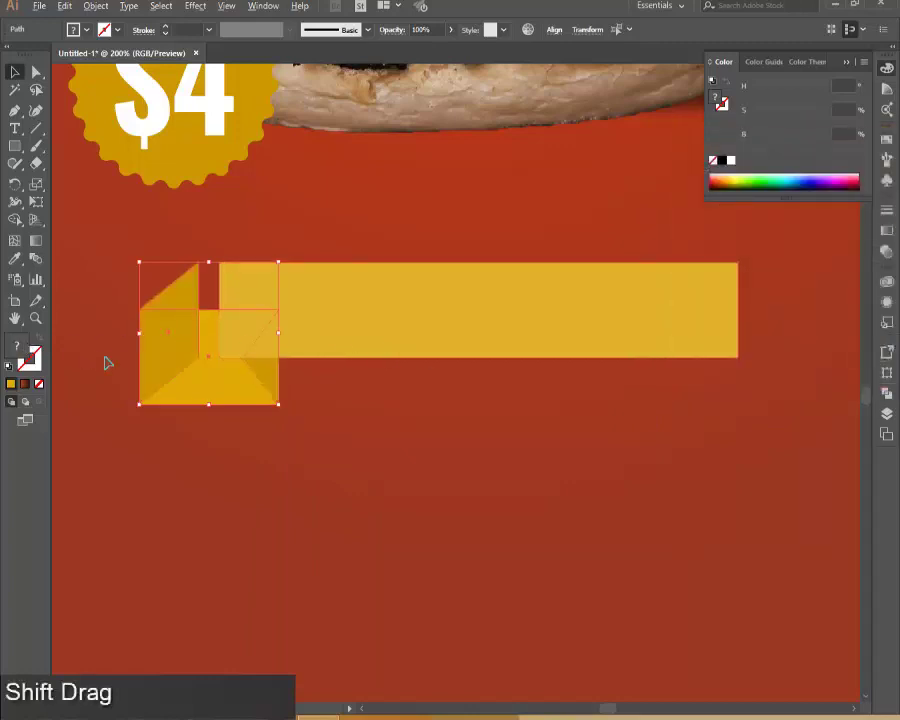
drag(183, 342, 709, 345)
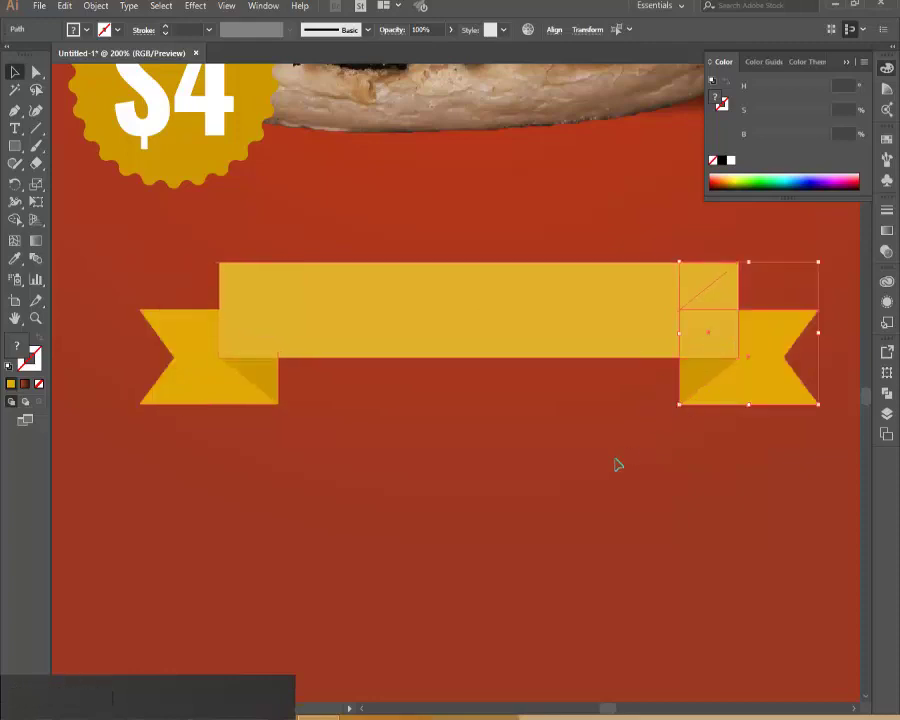
Group the bar, both folds and both tails into one ribbon
click(240, 465)
drag(208, 430, 777, 305)
key(ctrl+g)
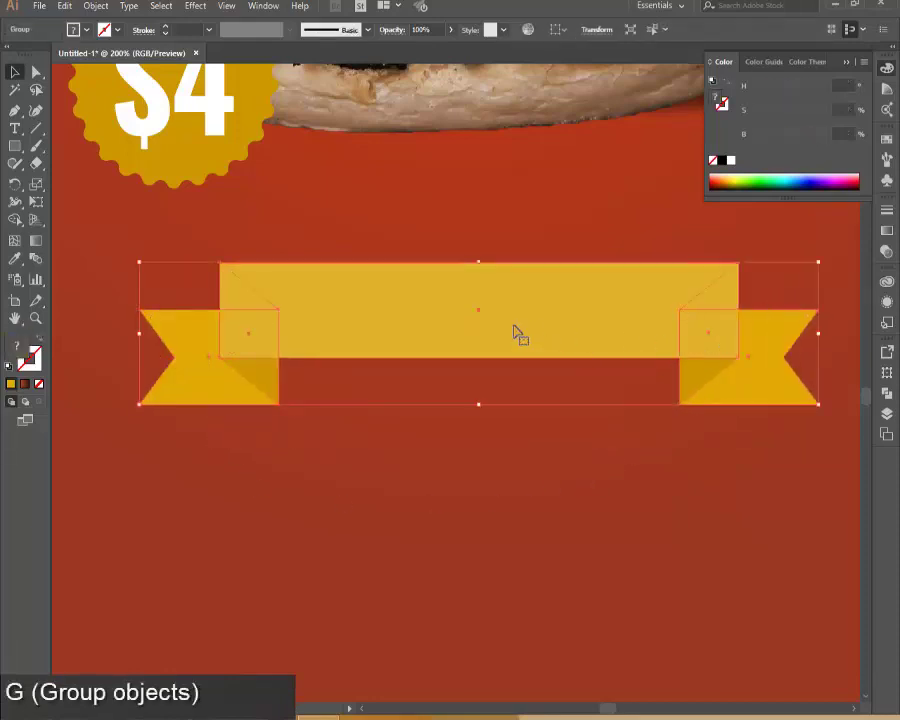
Apply a horizontal Arc warp with a 29% bend to the ribbon group
scroll(346, 316, down, 1)
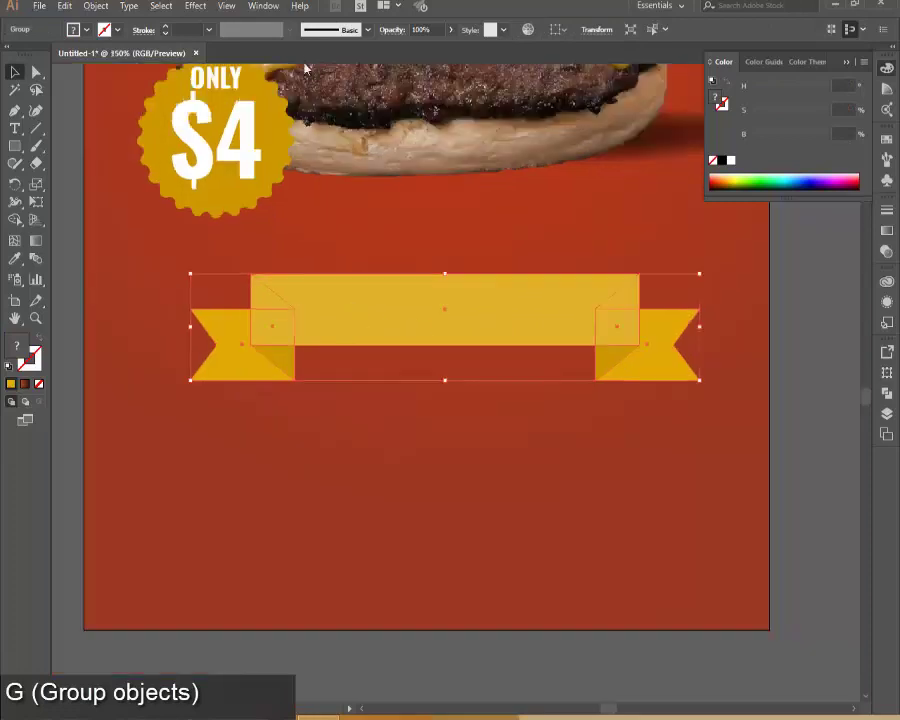
click(195, 6)
mouse_move(236, 198)
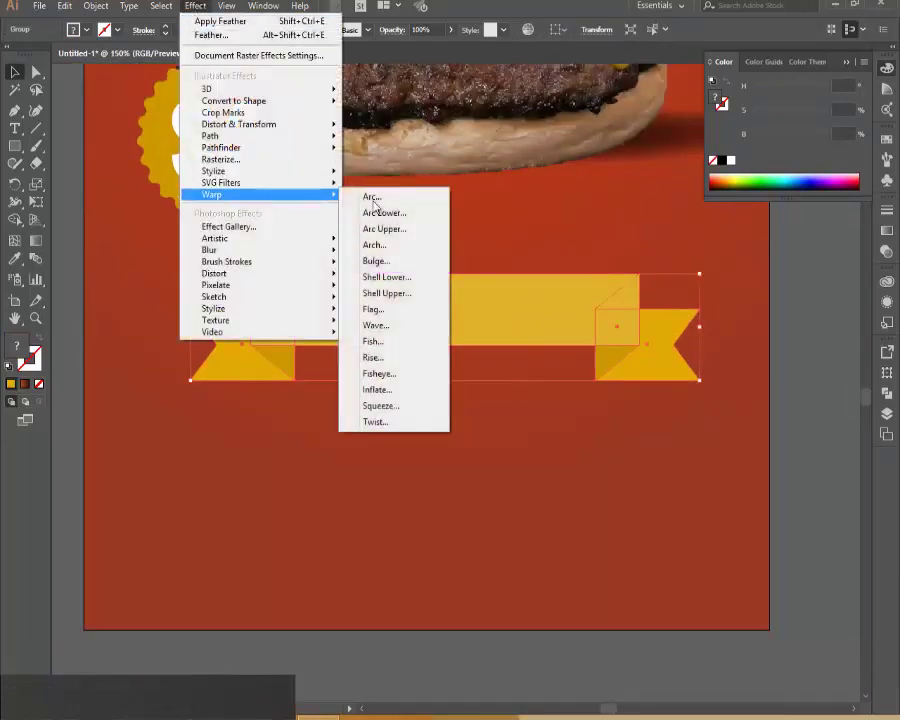
click(390, 197)
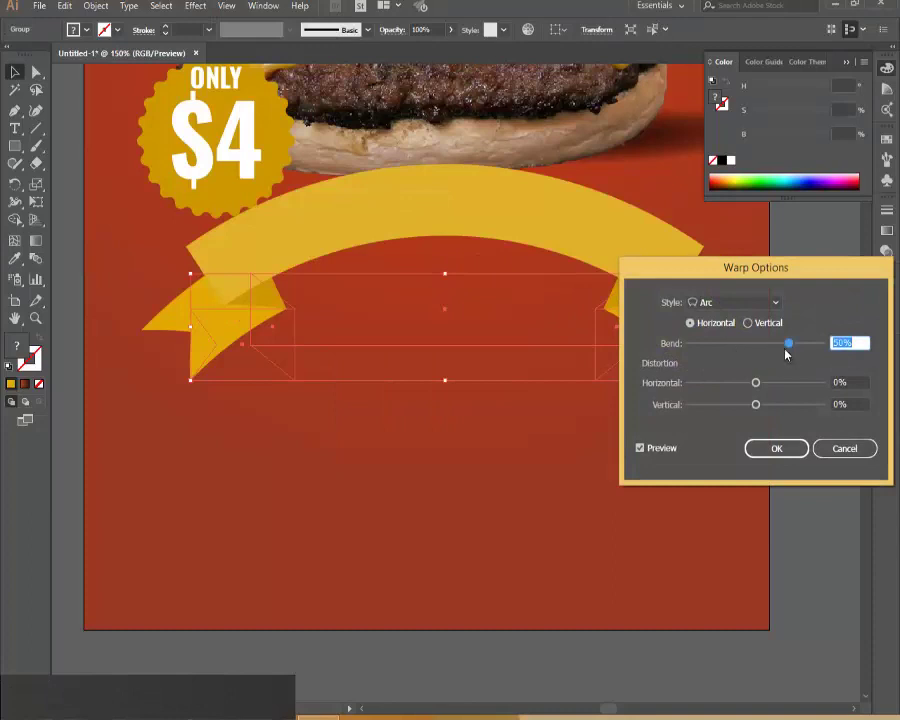
drag(786, 350, 783, 349)
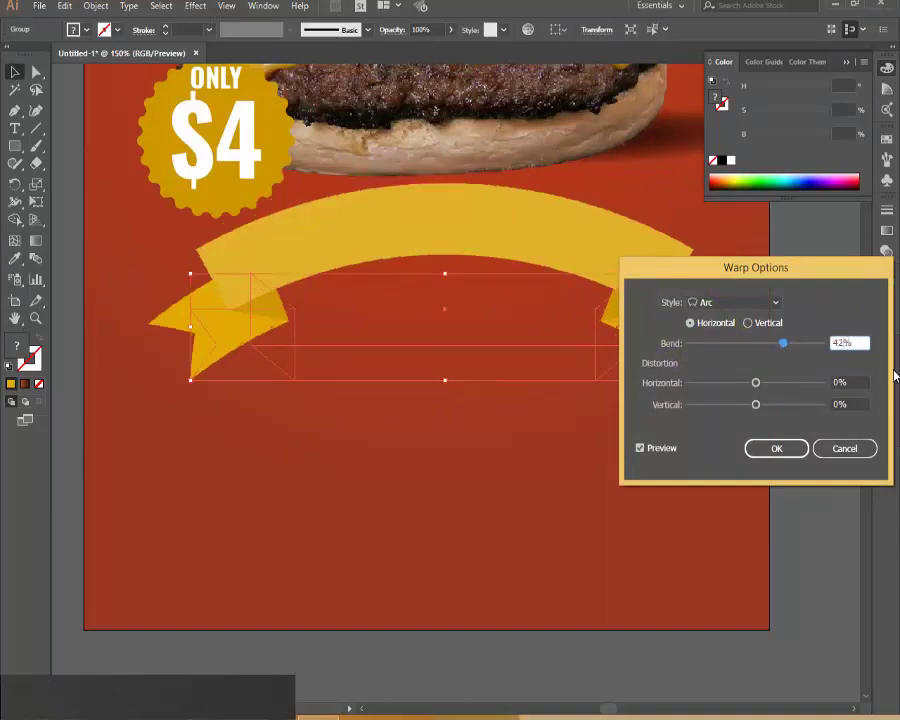
key(Down)
key(Down)
key(Down)
key(Down)
key(Down)
key(Down)
key(Down)
key(Down)
key(Down)
key(Down)
key(Down)
key(Down)
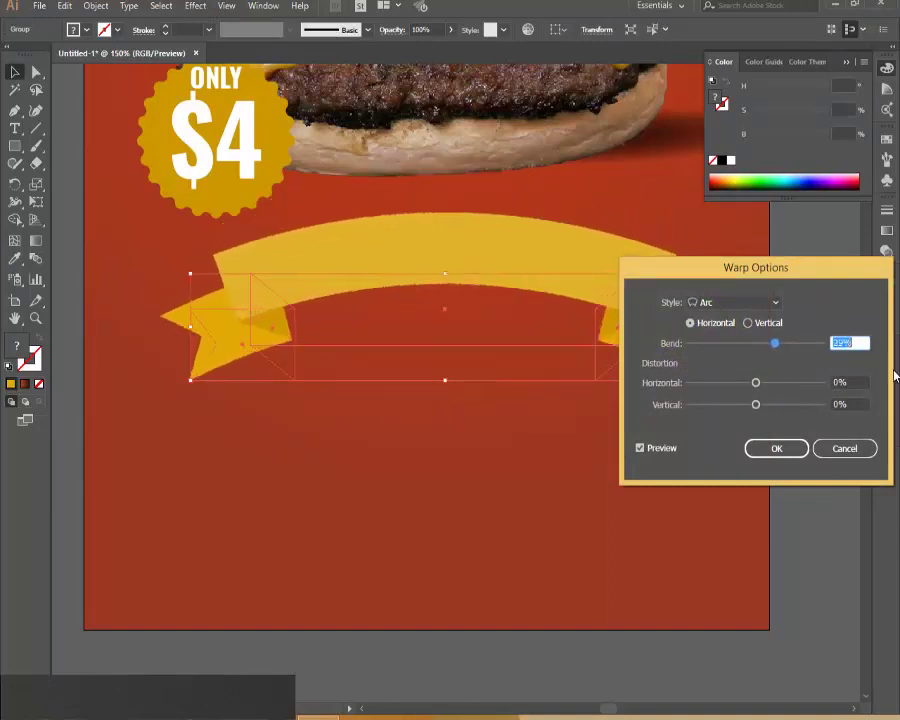
click(776, 448)
click(505, 429)
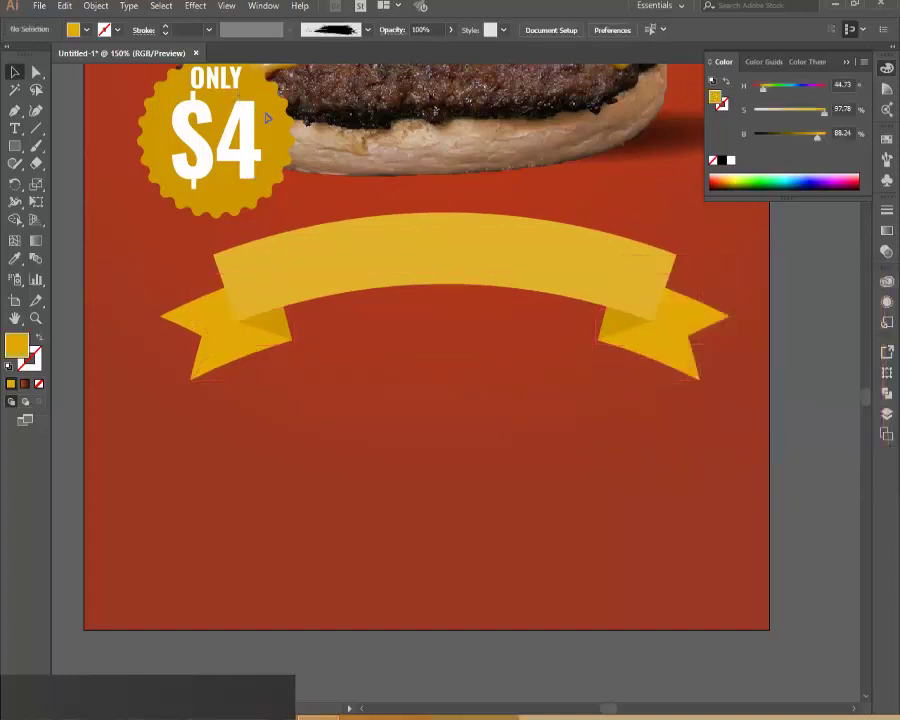
Place a copy of the badge's ONLY text on the ribbon and change its wording to FREE HOME DELIVERY
drag(236, 90, 447, 262)
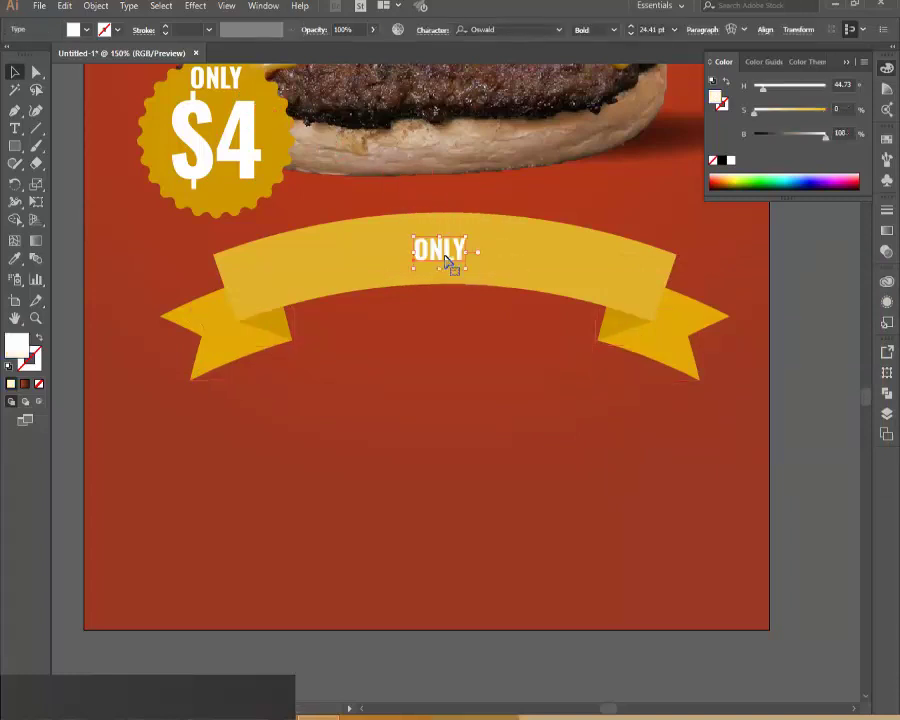
double_click(446, 261)
double_click(450, 254)
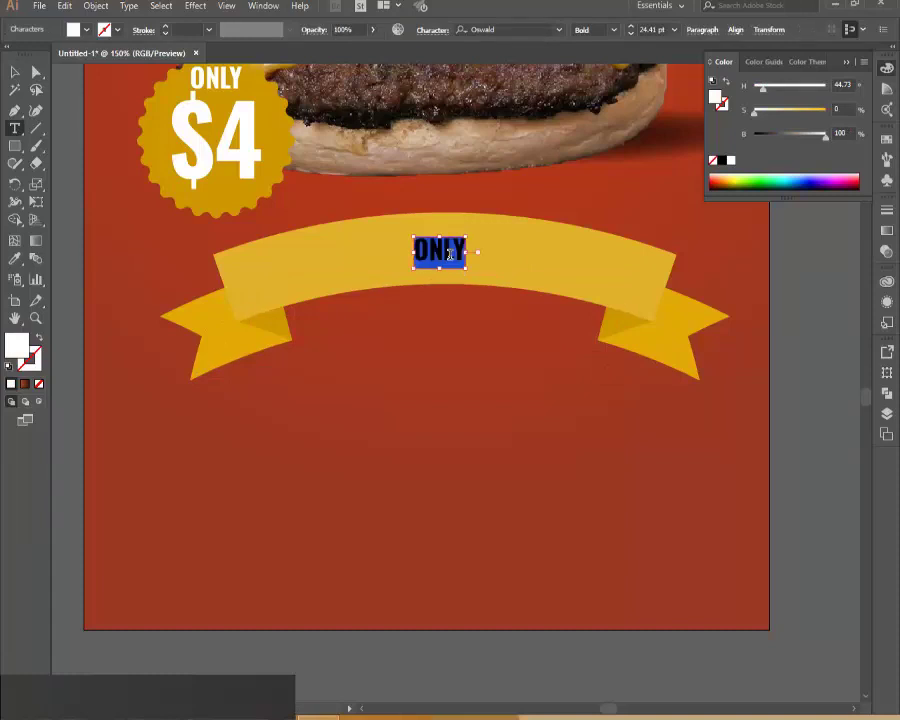
text(FREE)
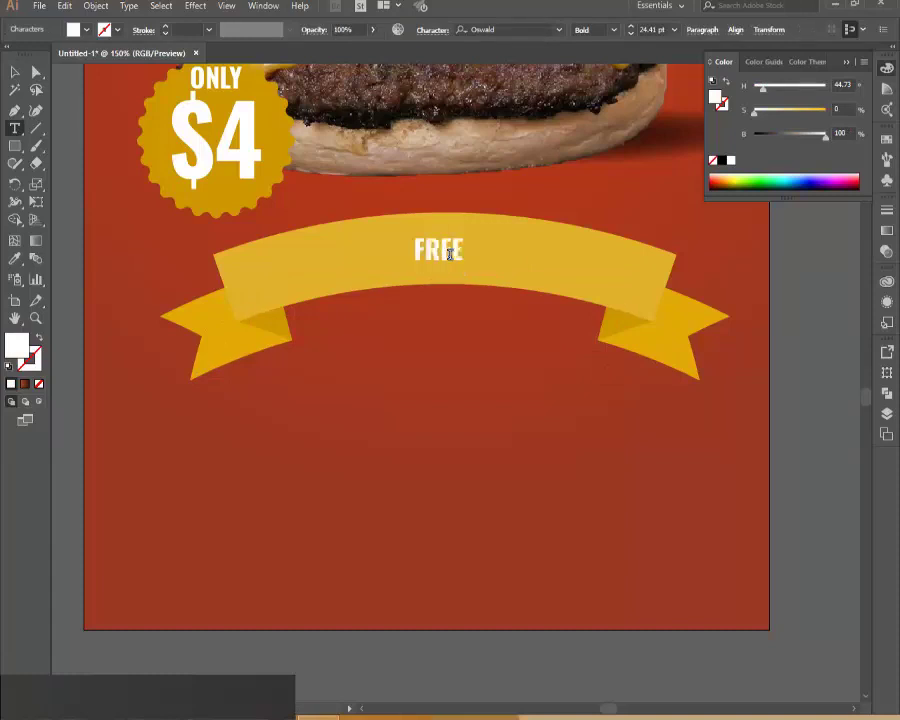
text( HOME)
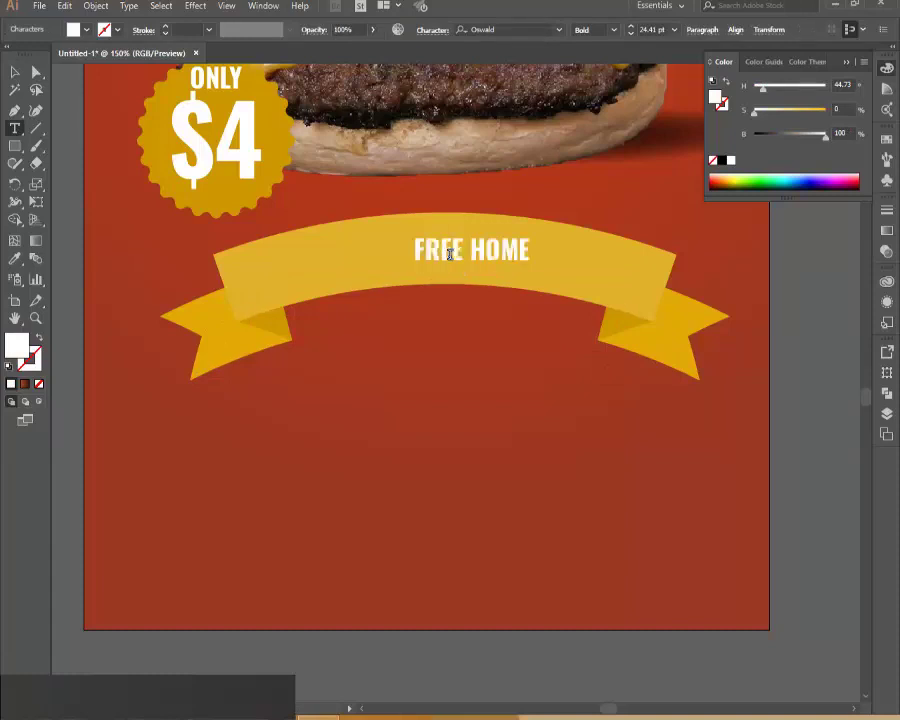
text( DELIVER)
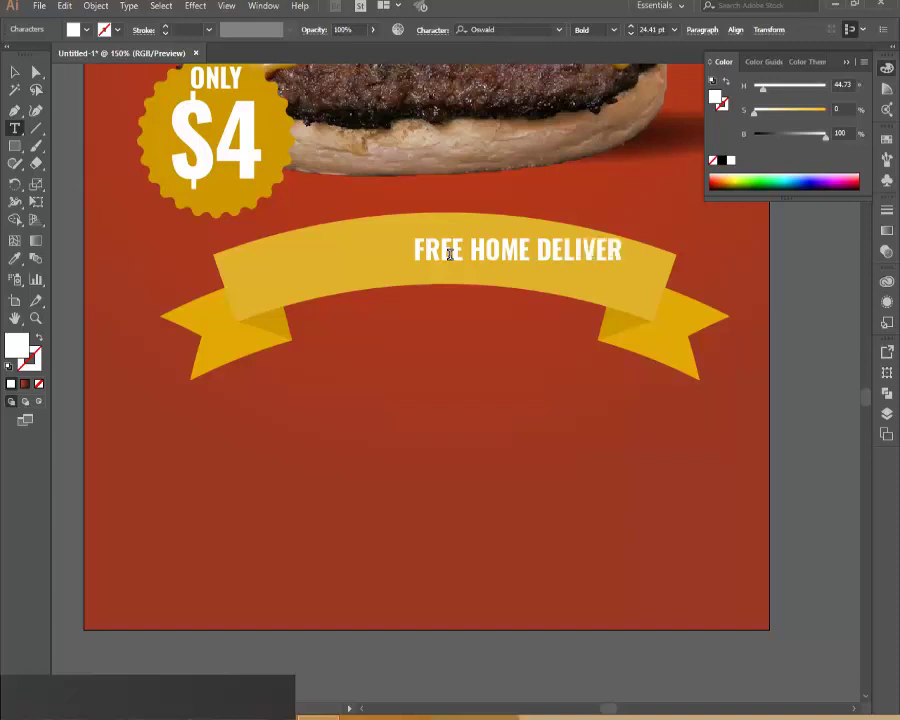
text(Y)
key(Escape)
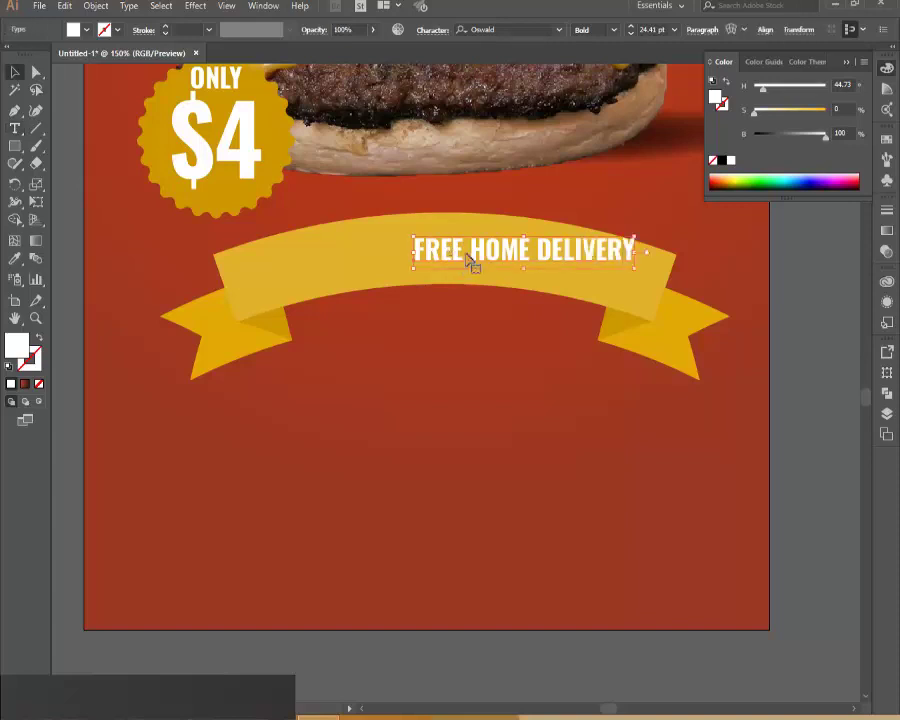
Center the FREE HOME DELIVERY text on the ribbon, enlarge it to about 43 pt and nudge it downward
drag(511, 252, 428, 252)
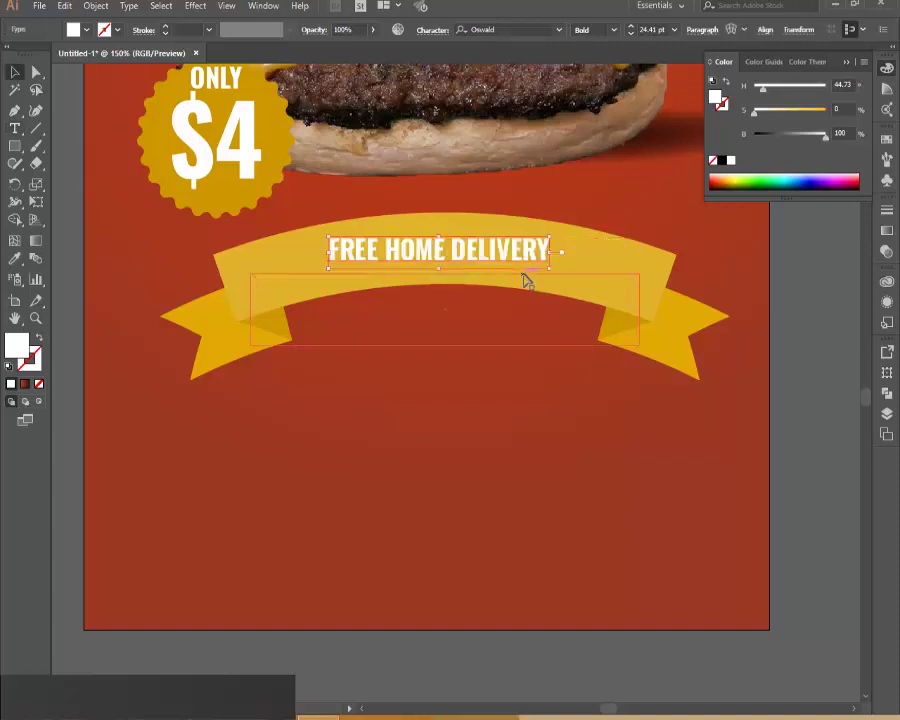
drag(559, 280, 632, 318)
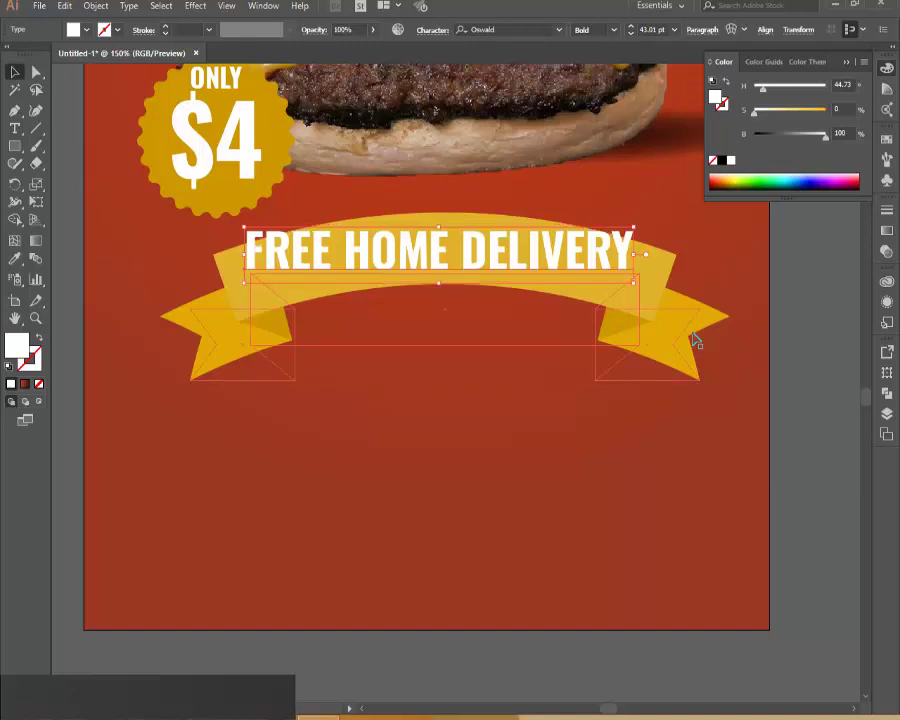
key(Down)
key(Down)
key(Down)
key(Down)
key(Down)
key(Down)
key(Down)
key(Down)
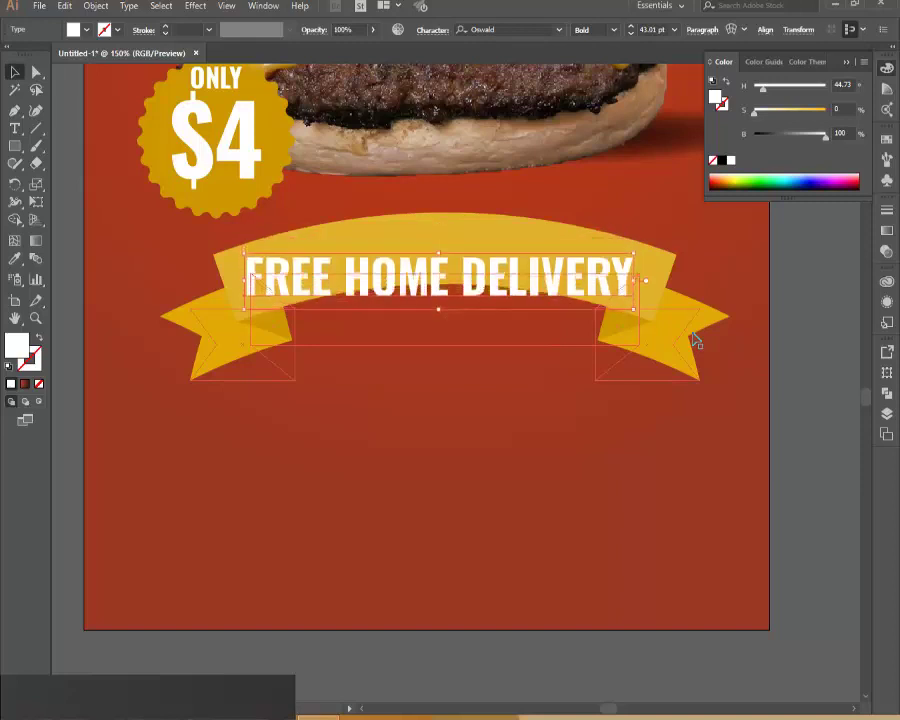
Apply a Multiply drop shadow to the FREE HOME DELIVERY text with 75% opacity, 6 px X offset, 2 px Y offset and 5 px blur
click(196, 7)
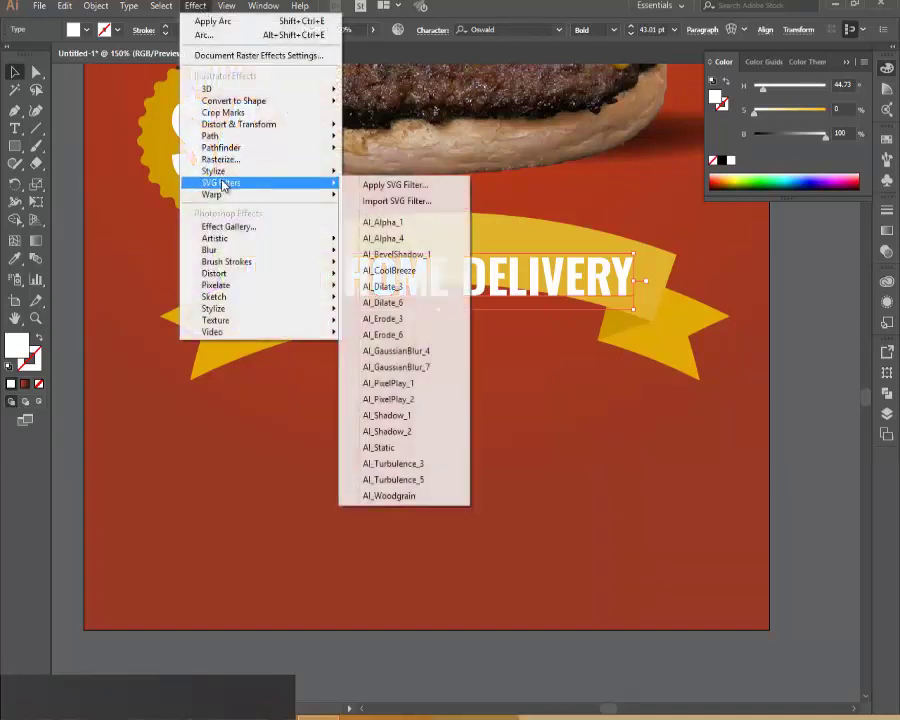
mouse_move(285, 173)
click(398, 172)
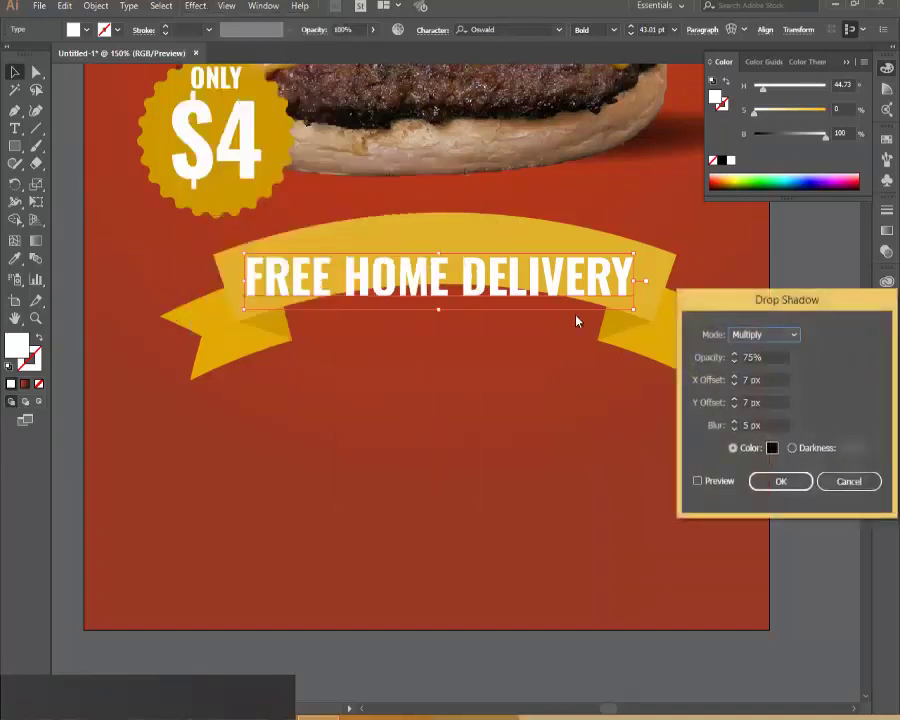
click(698, 481)
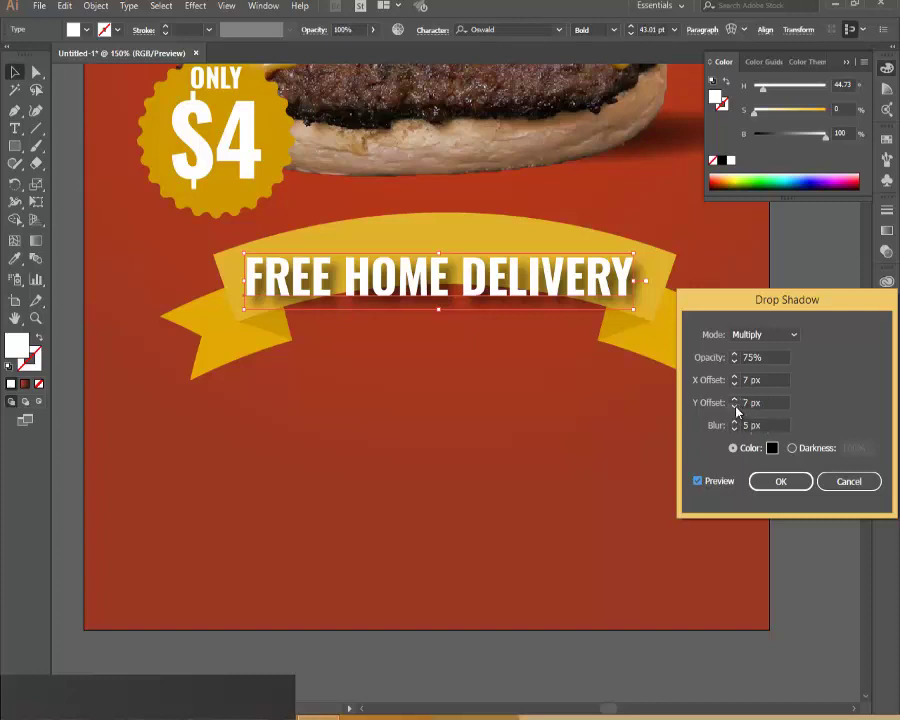
click(736, 406)
click(736, 406)
click(736, 406)
click(736, 406)
click(736, 406)
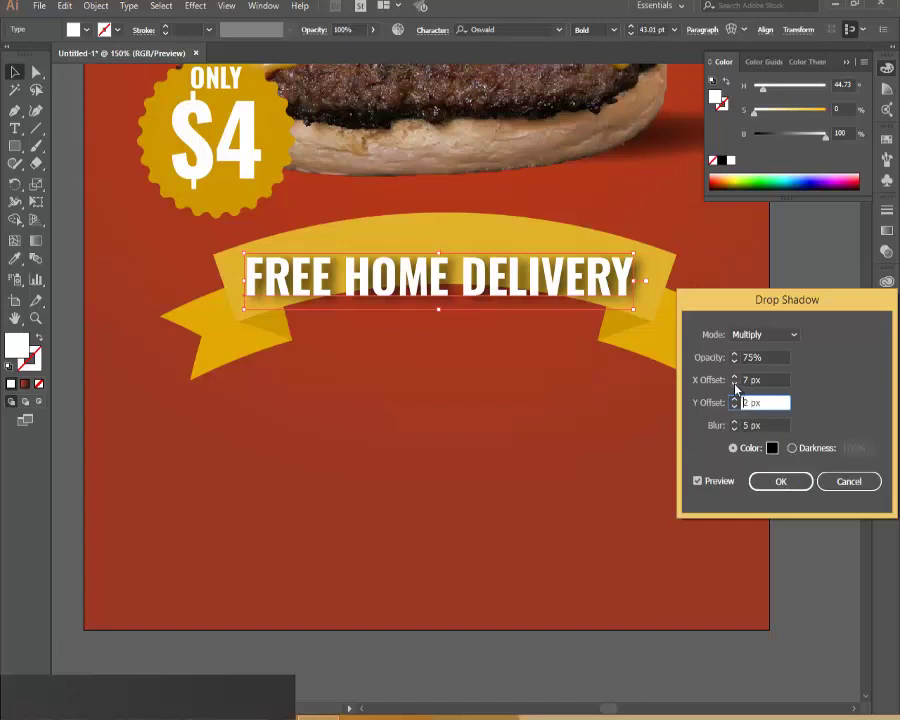
click(735, 385)
click(765, 481)
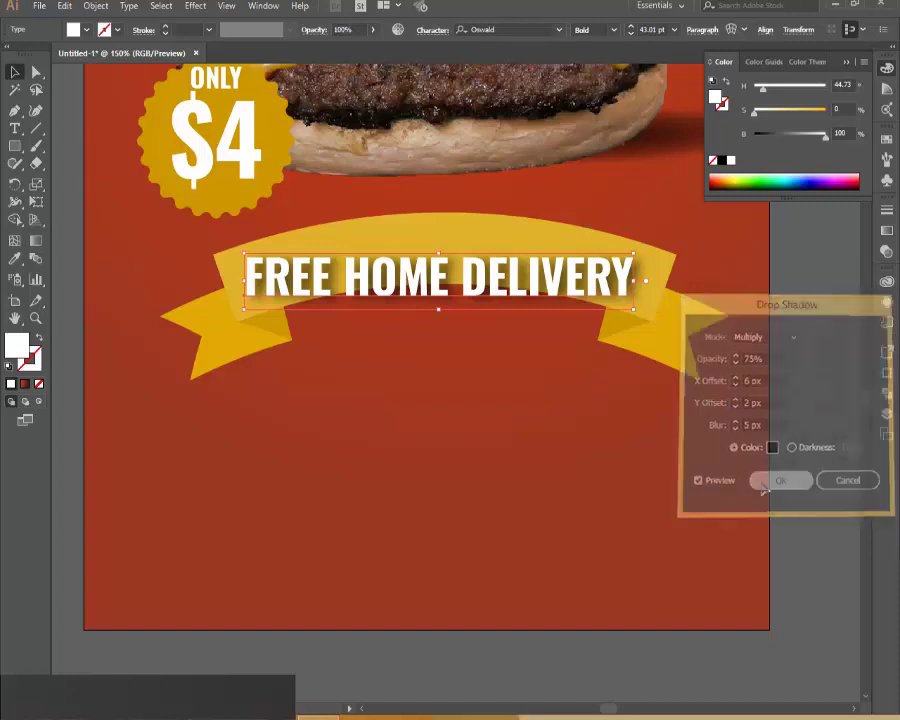
Apply a horizontal Arc warp with a 19% bend to the FREE HOME DELIVERY text so it follows the ribbon
click(195, 6)
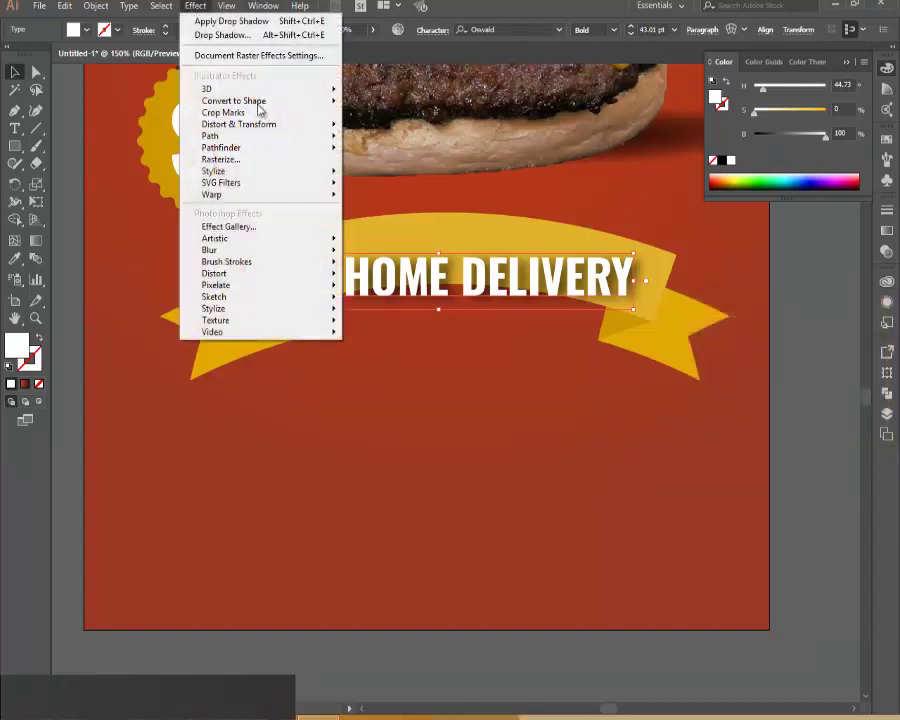
mouse_move(279, 195)
click(365, 196)
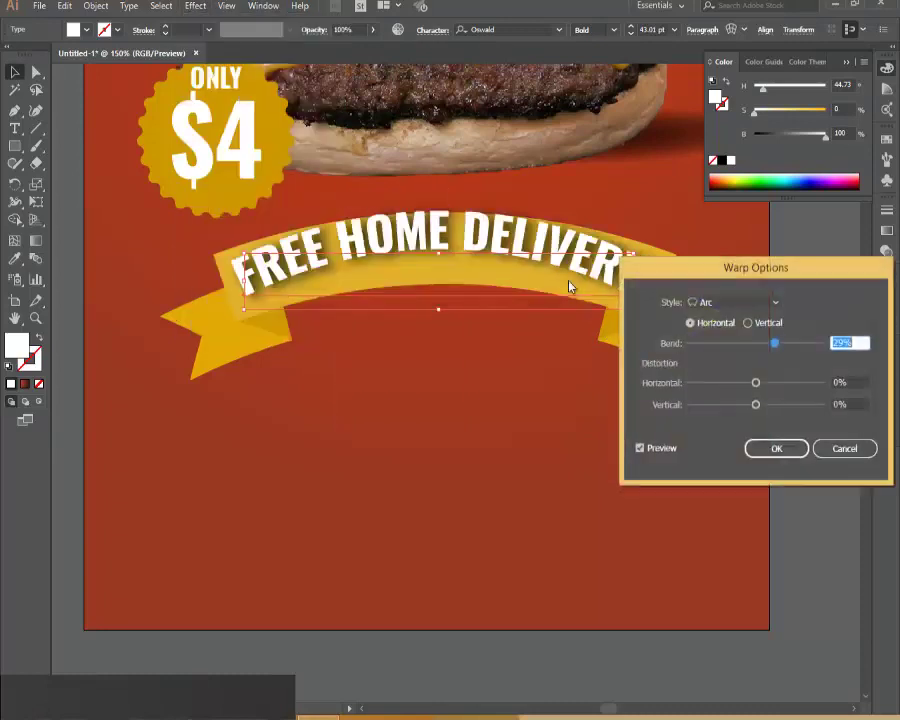
text(25)
key(Tab)
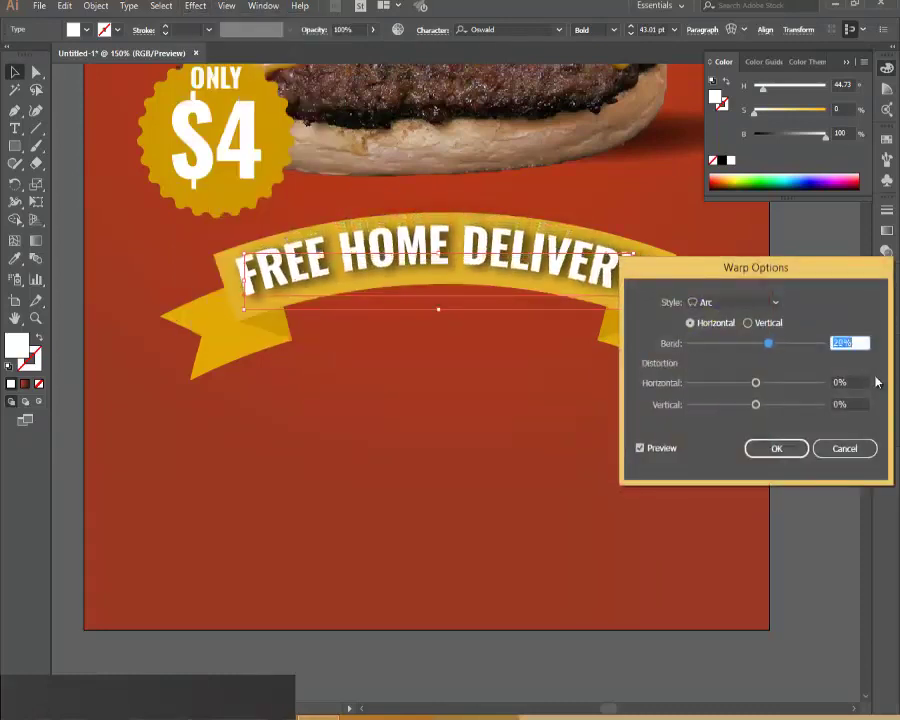
key(Down)
key(Down)
key(Down)
key(Down)
key(Down)
key(Down)
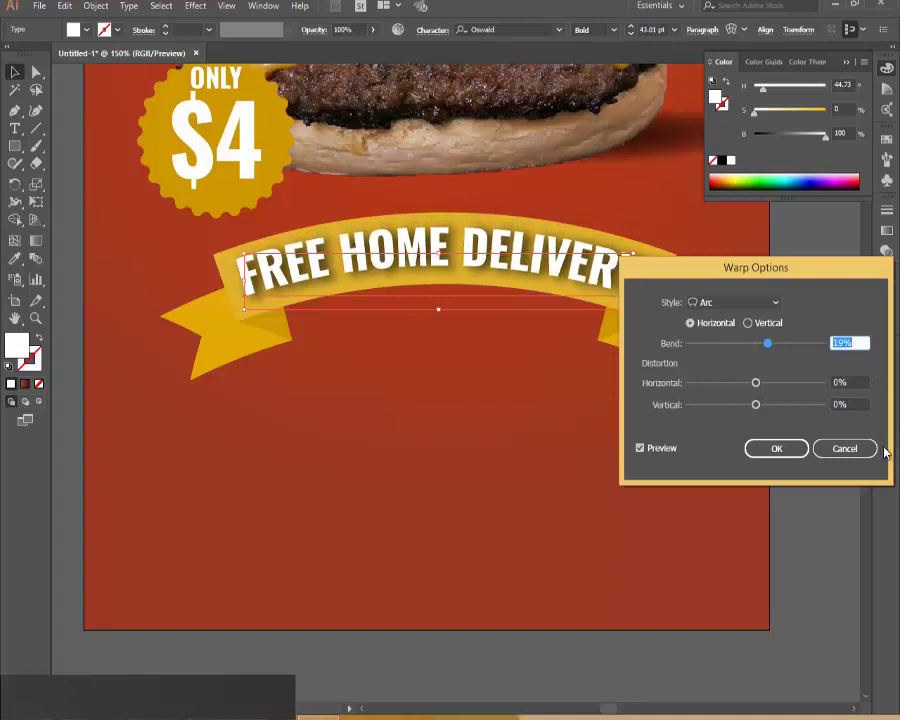
click(741, 447)
drag(353, 236, 358, 264)
Place a copy of the badge's ONLY text below the ribbon and change its wording to ORDER NOW
drag(235, 74, 447, 347)
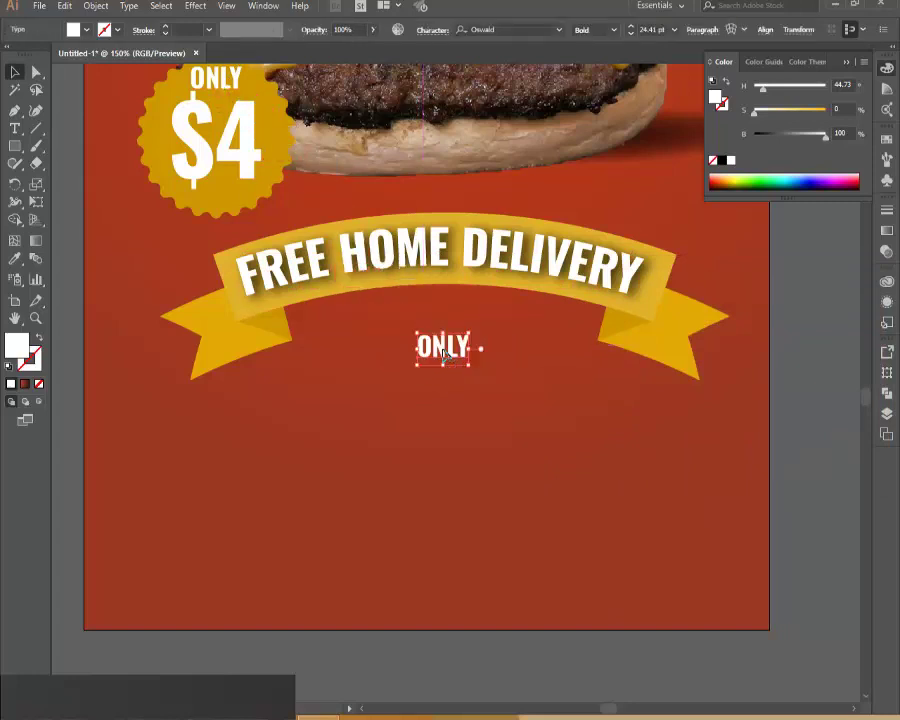
key(t)
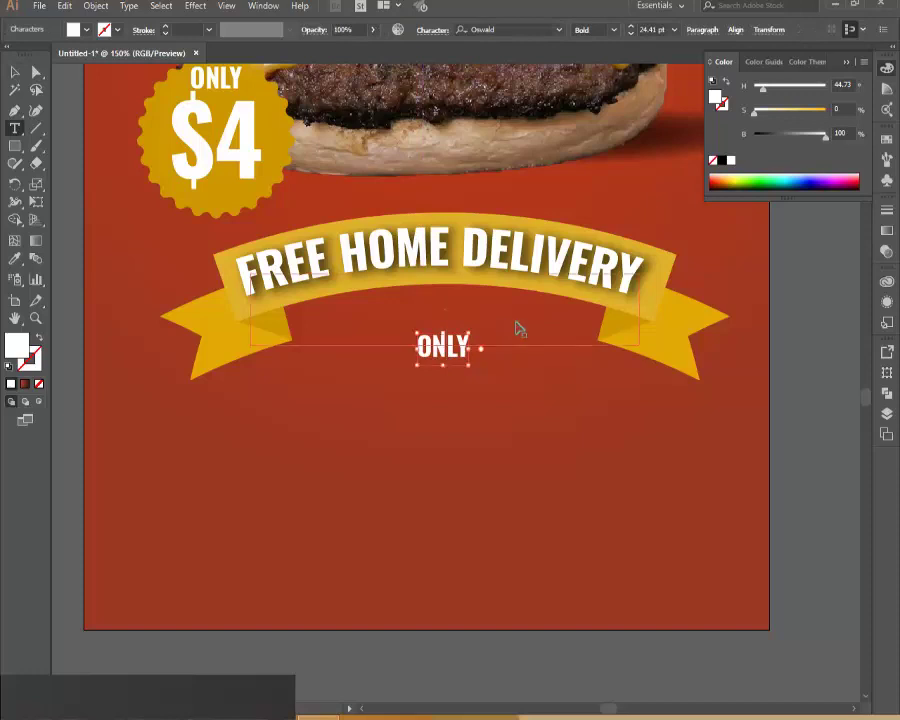
key(ctrl+a)
text(OR)
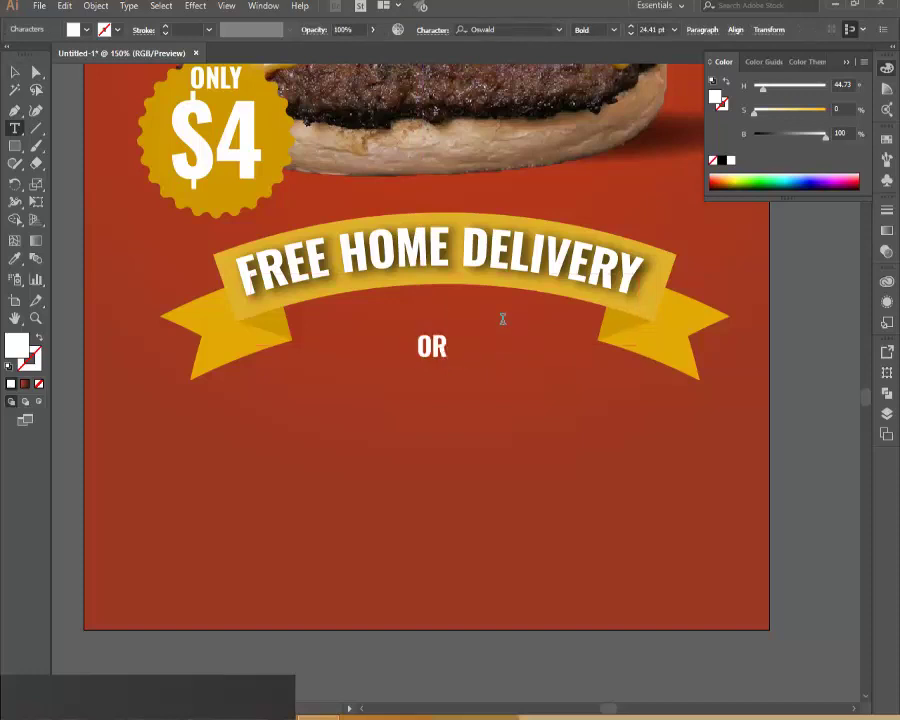
text(DER NO)
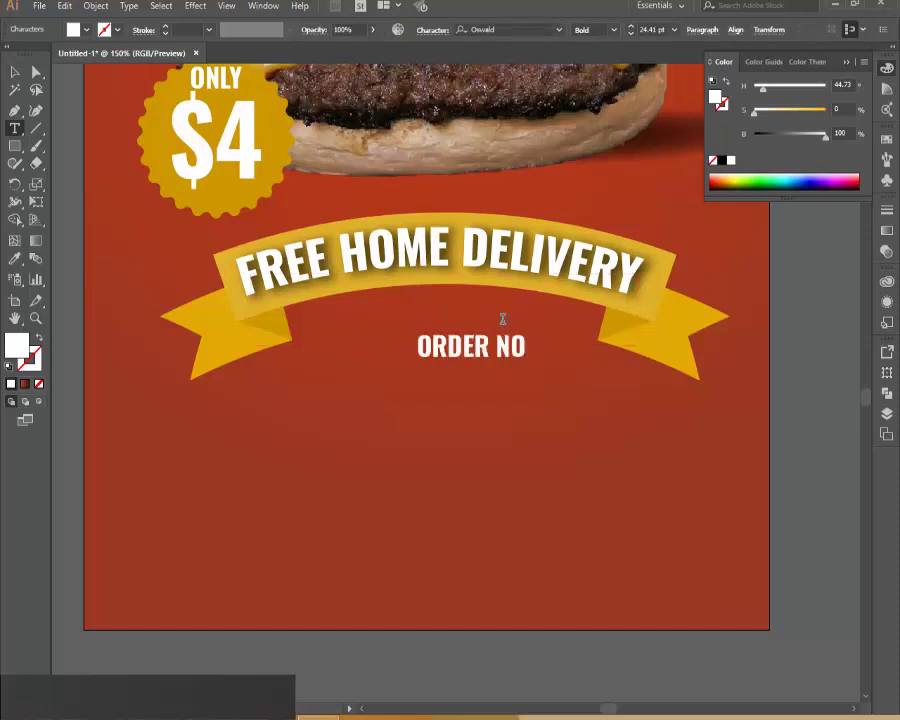
text(W)
key(Escape)
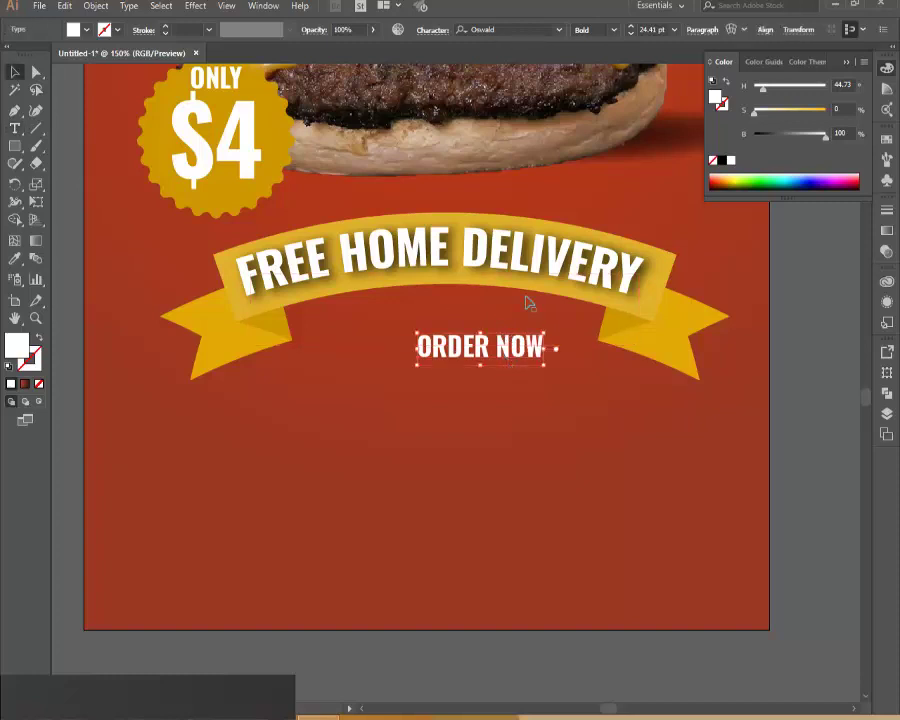
Center the ORDER NOW text horizontally on the artboard and enlarge it to about 38 pt
click(764, 32)
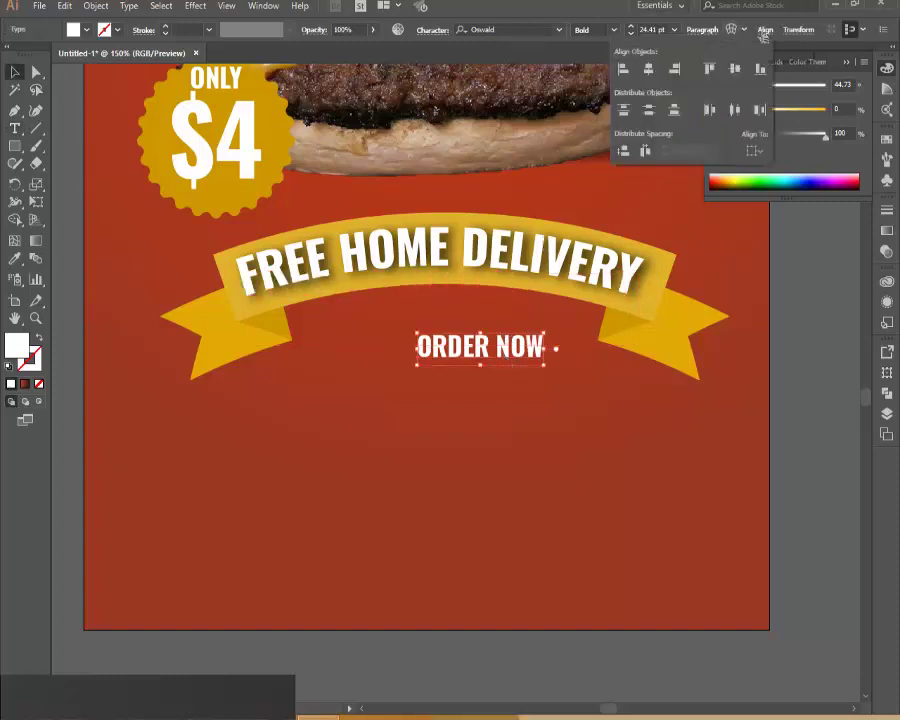
click(757, 152)
click(775, 200)
click(649, 68)
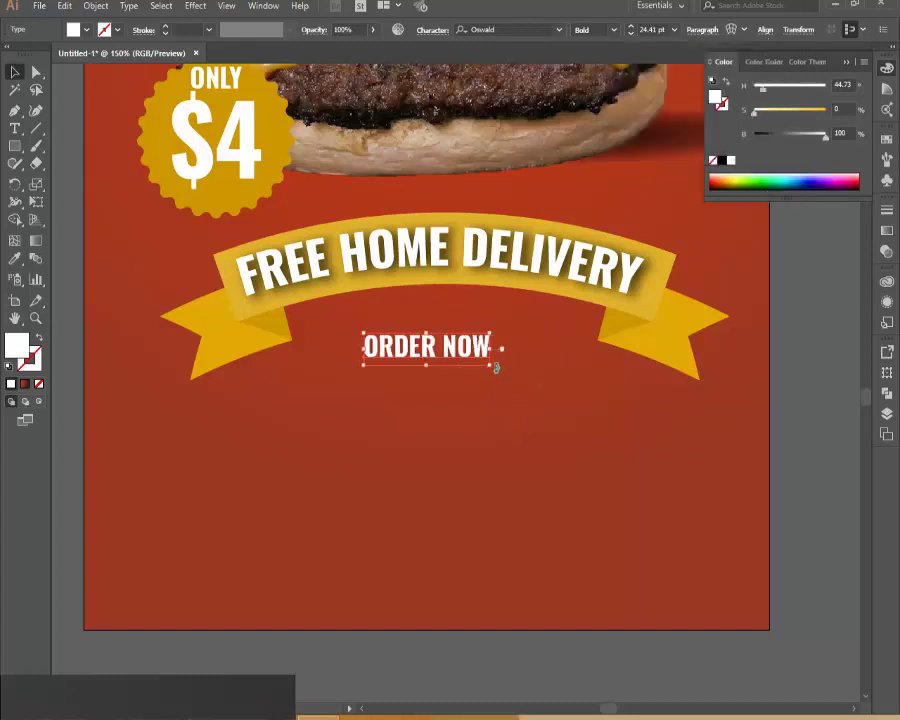
drag(494, 369, 528, 390)
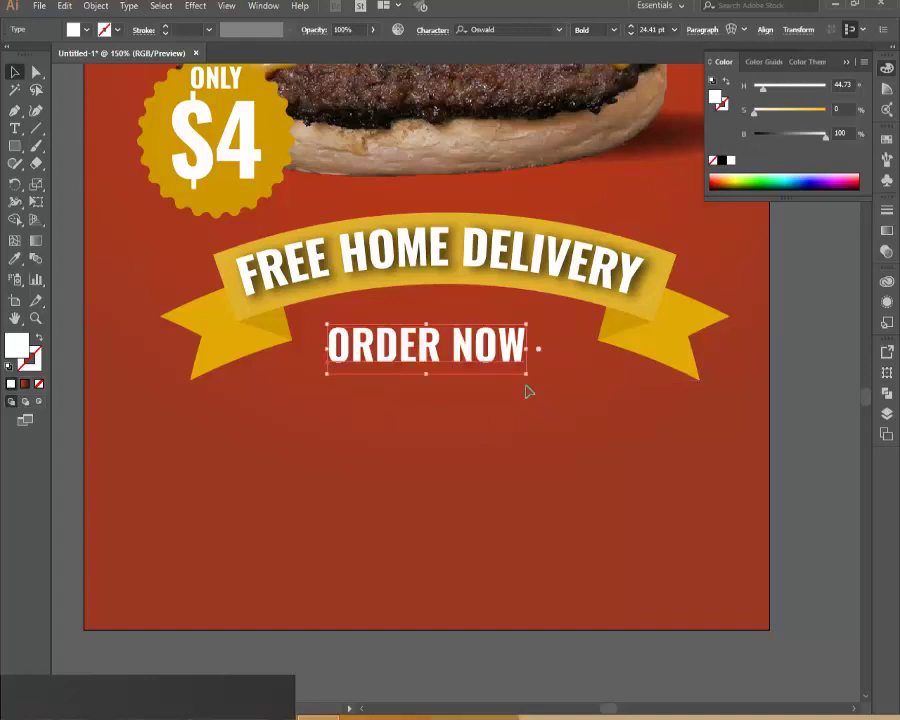
click(484, 420)
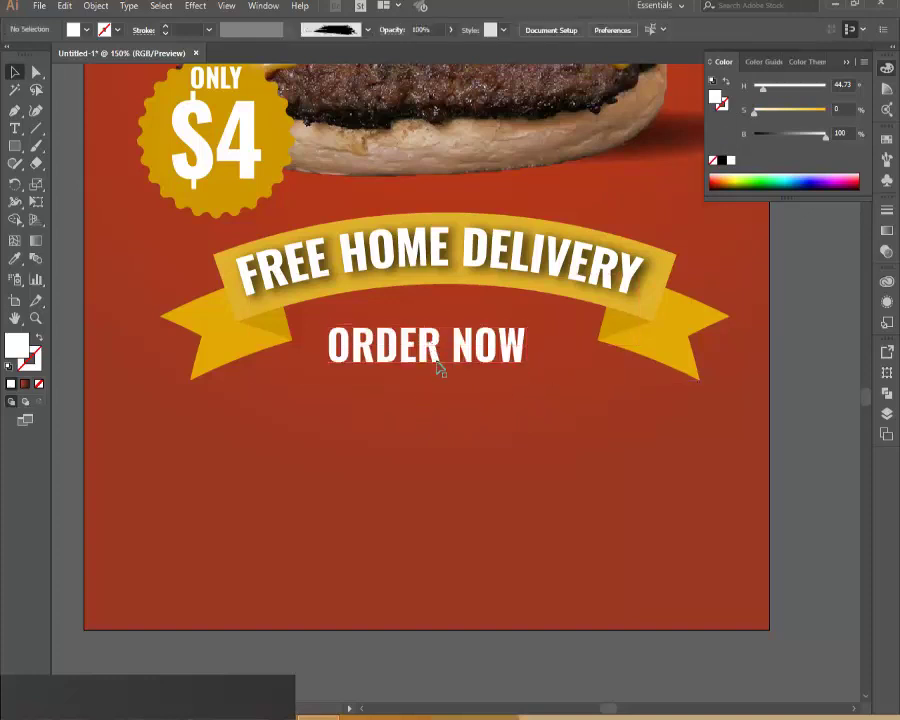
Duplicate the ORDER NOW text directly below itself and replace the copy's wording with the order phone number
drag(437, 369, 432, 428)
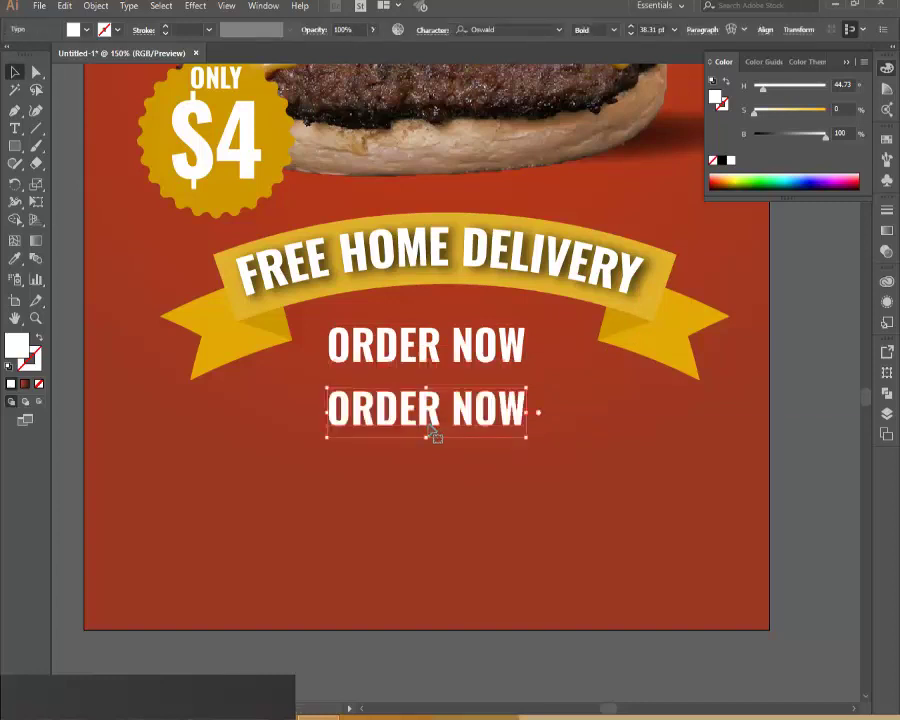
triple_click(432, 420)
text(111-)
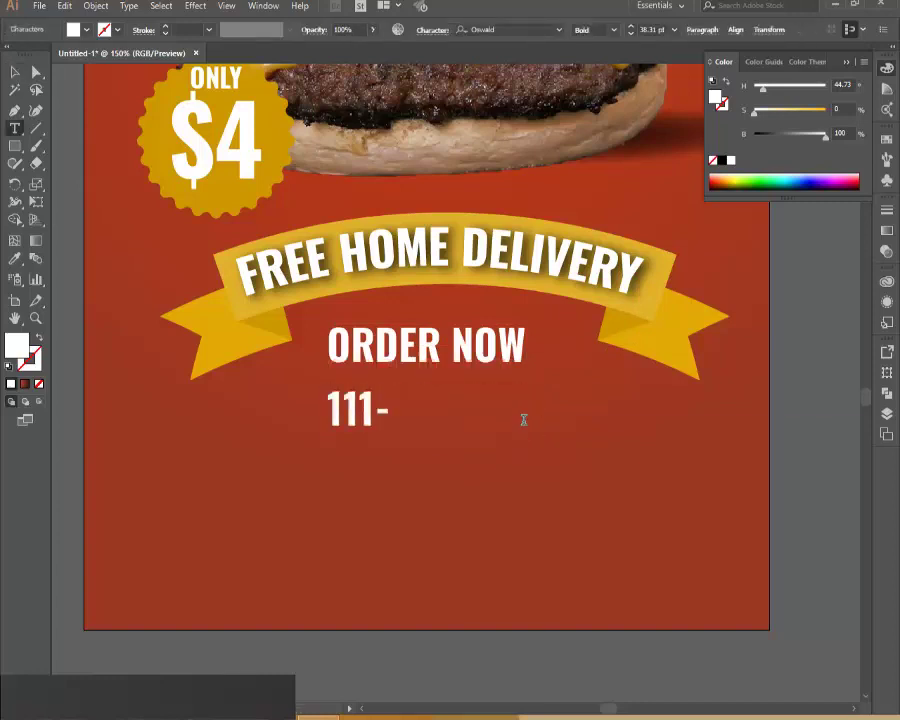
text(222)
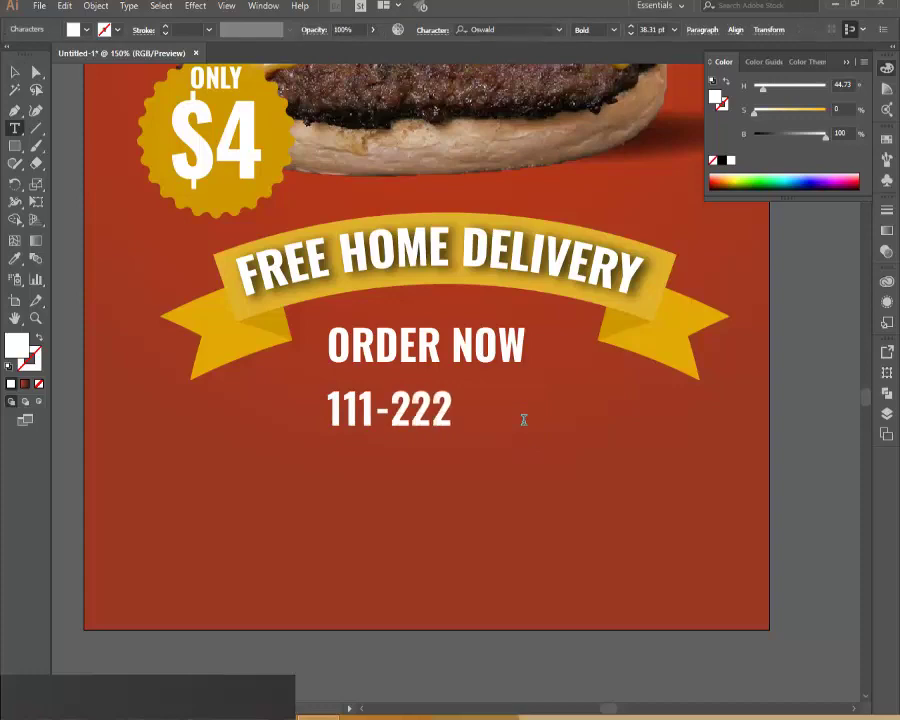
text(-333)
key(Escape)
Place the phone image from the Graphic Designs > Images folder on the poster below the phone number
click(39, 5)
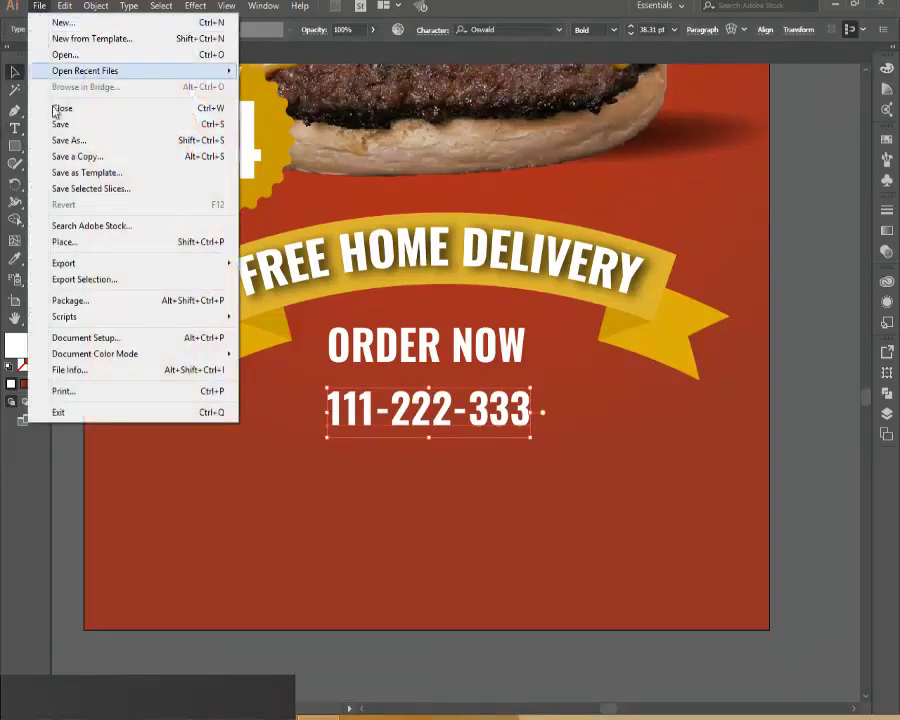
click(86, 243)
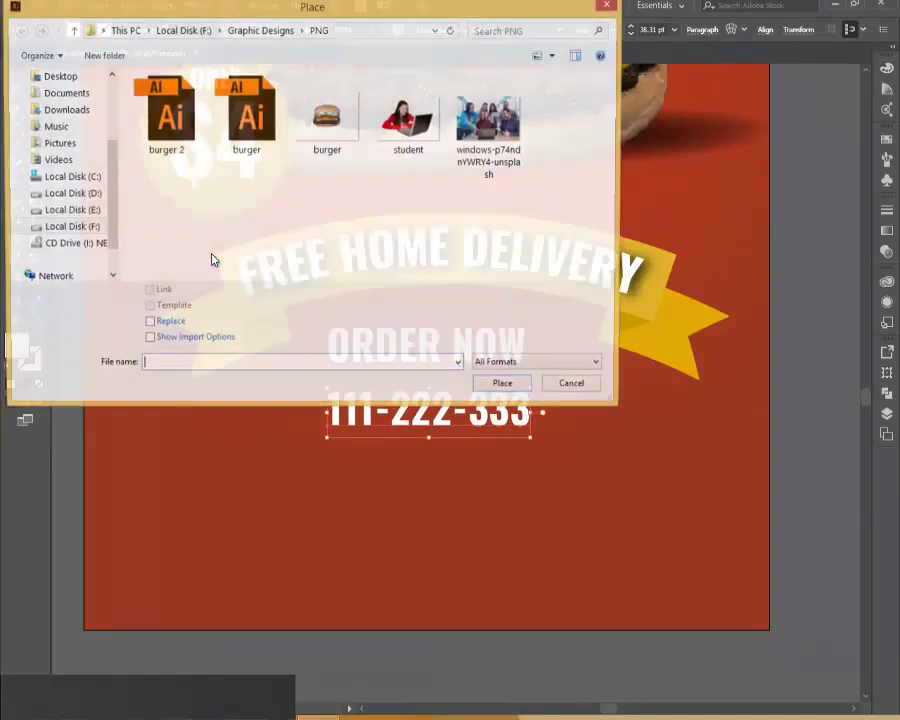
click(257, 31)
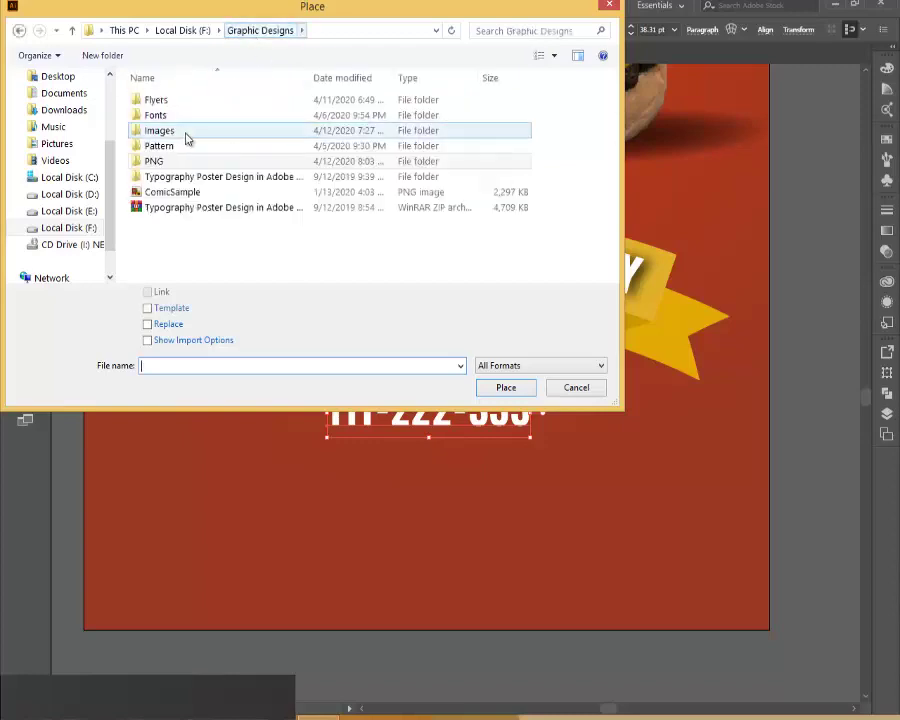
double_click(184, 135)
scroll(466, 209, down, 3)
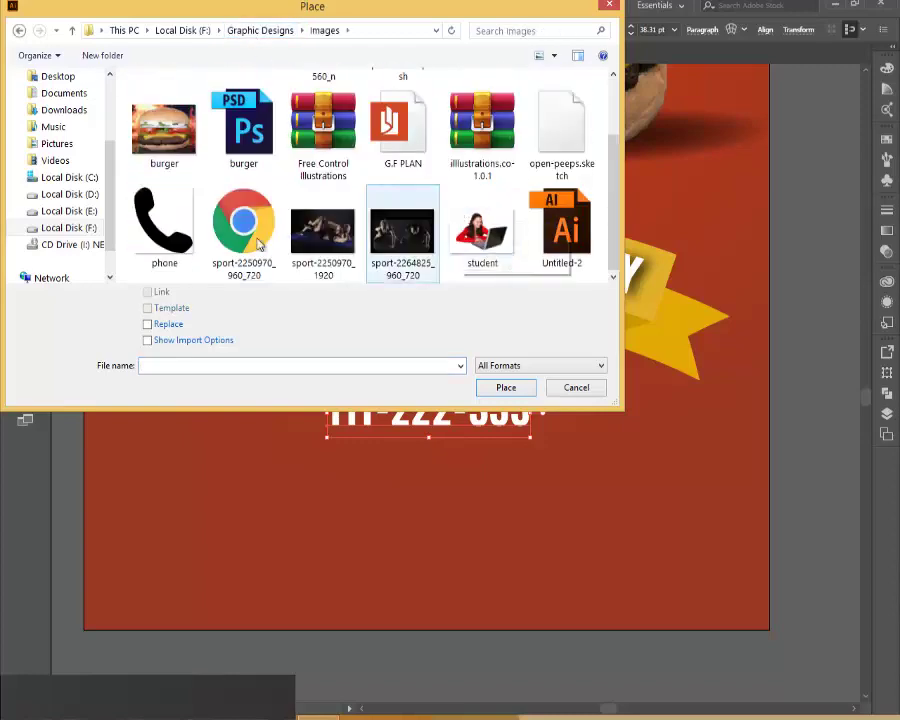
click(145, 250)
double_click(145, 250)
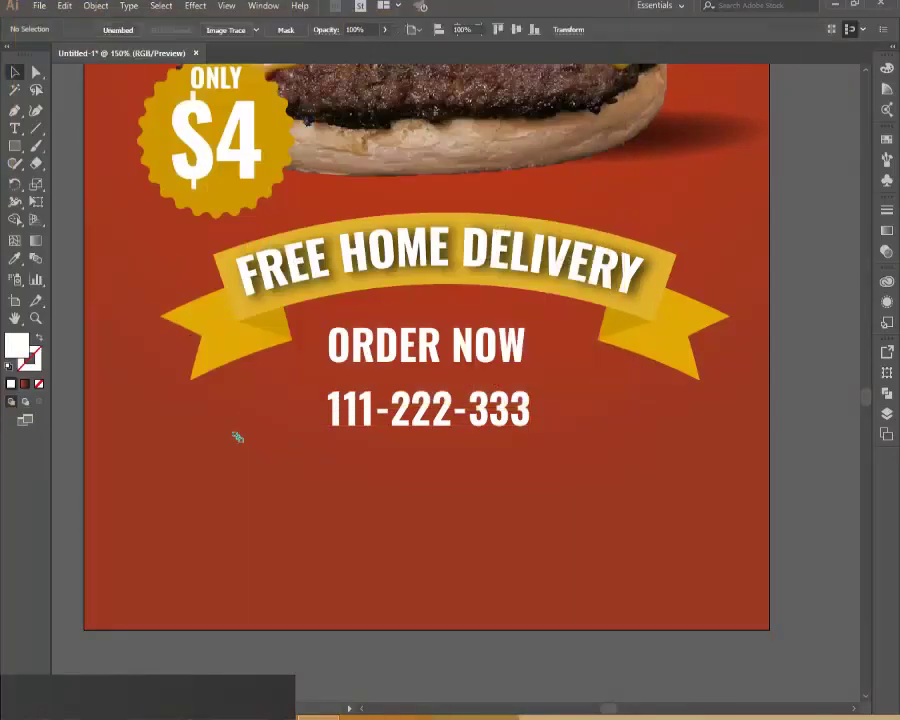
click(236, 435)
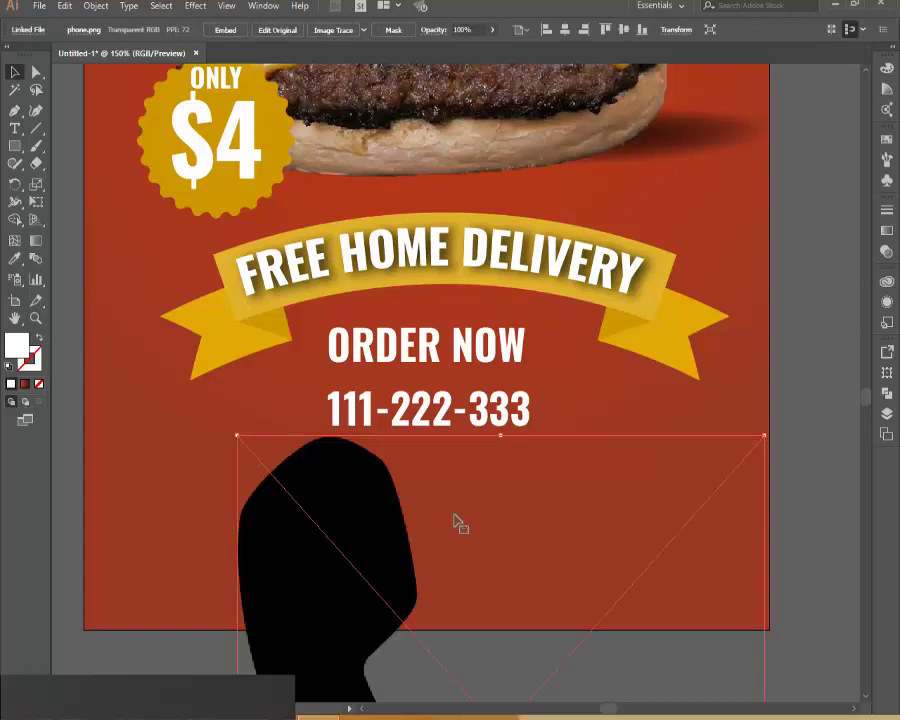
Image-trace the phone picture in black and white with Ignore White enabled, and expand the tracing into vector shapes
click(330, 30)
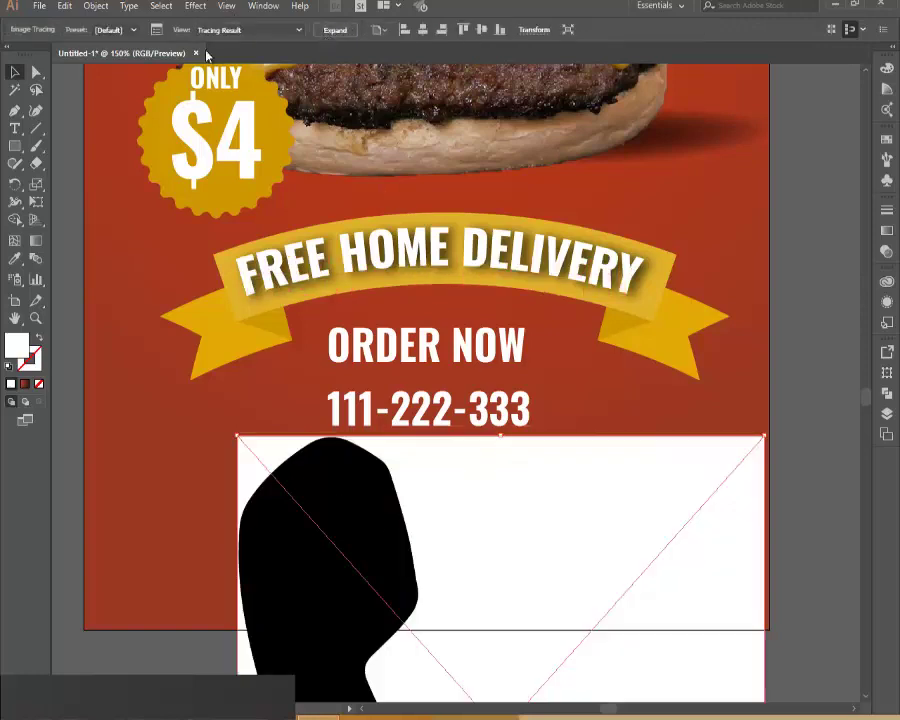
click(157, 31)
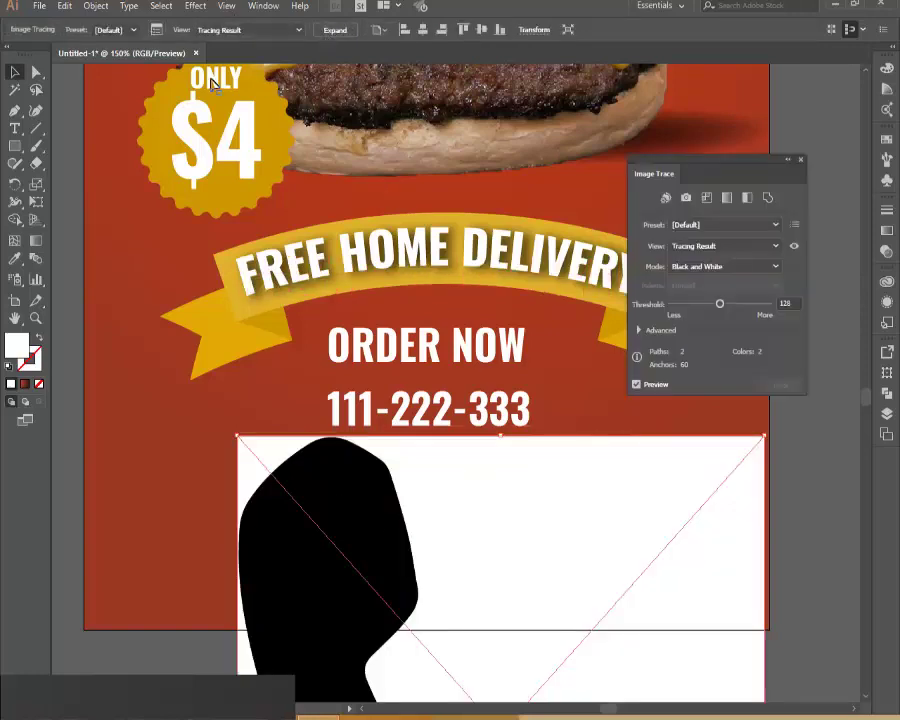
click(639, 330)
click(673, 492)
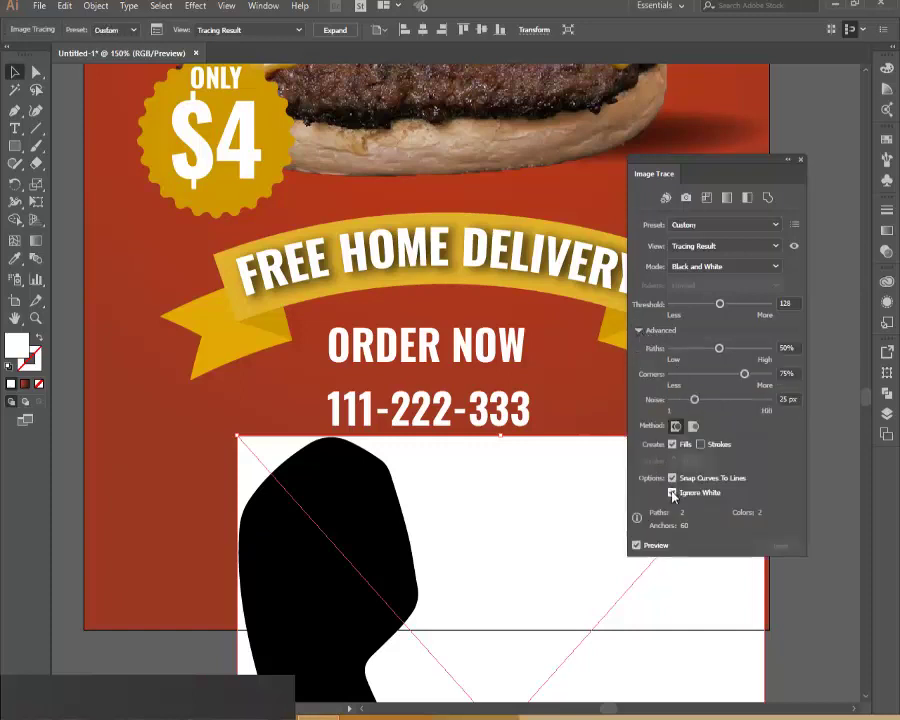
click(801, 160)
click(335, 30)
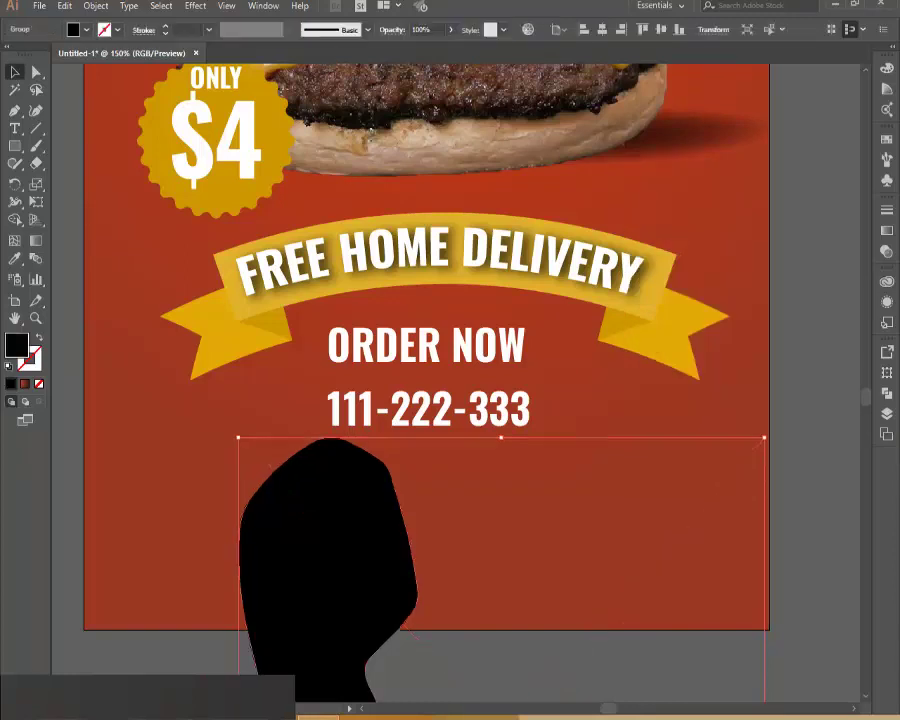
Scale the traced phone icon down to about the text height and place it just before the phone number
drag(767, 437, 568, 658)
drag(466, 665, 310, 430)
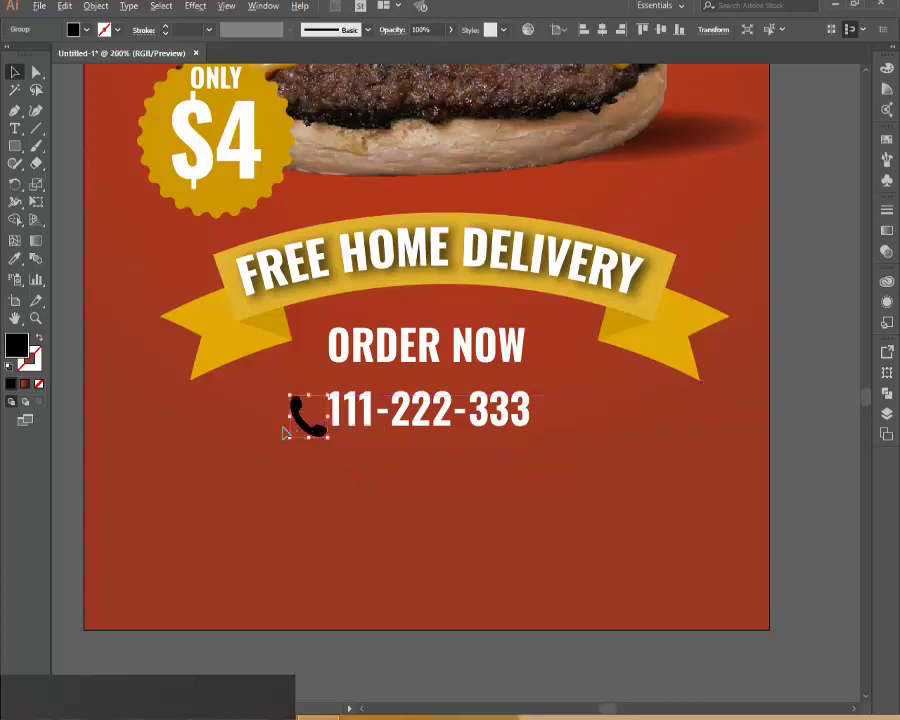
scroll(290, 428, up, 2)
drag(374, 452, 341, 423)
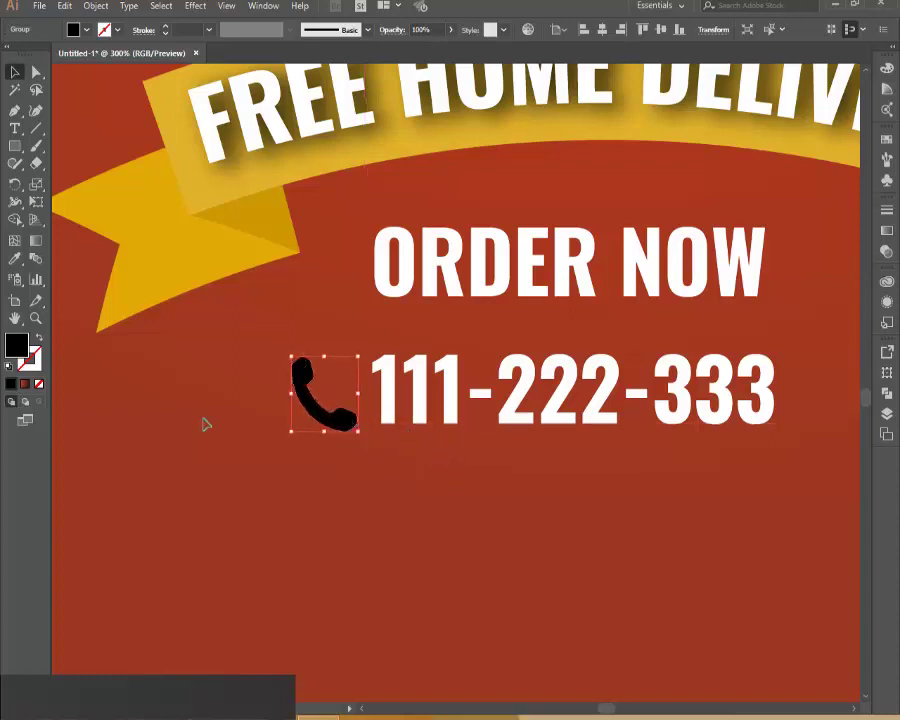
Give the phone icon a white fill and no stroke
click(10, 369)
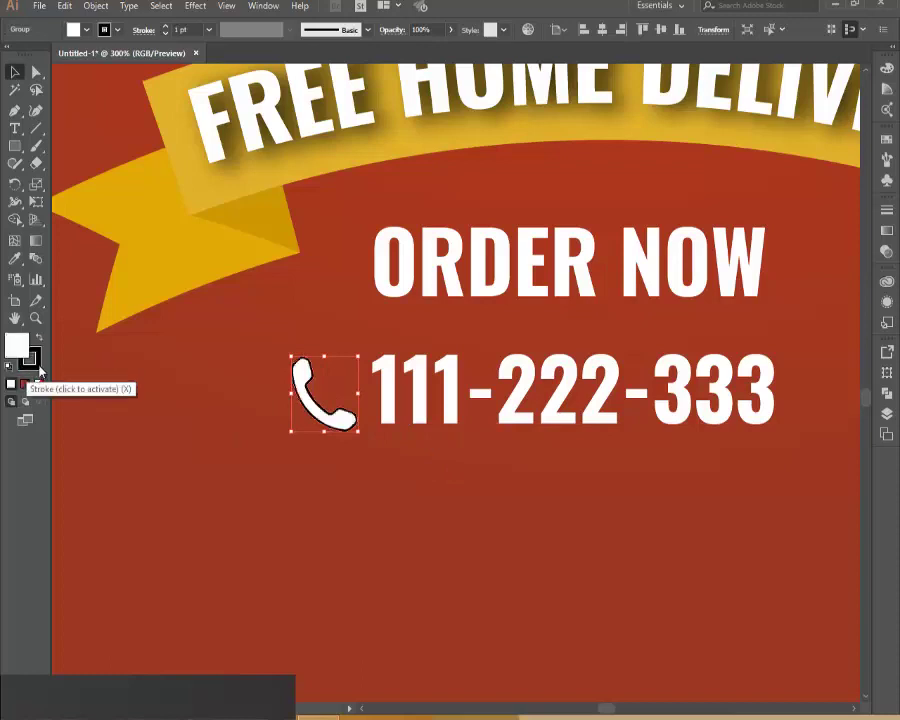
click(30, 358)
click(38, 383)
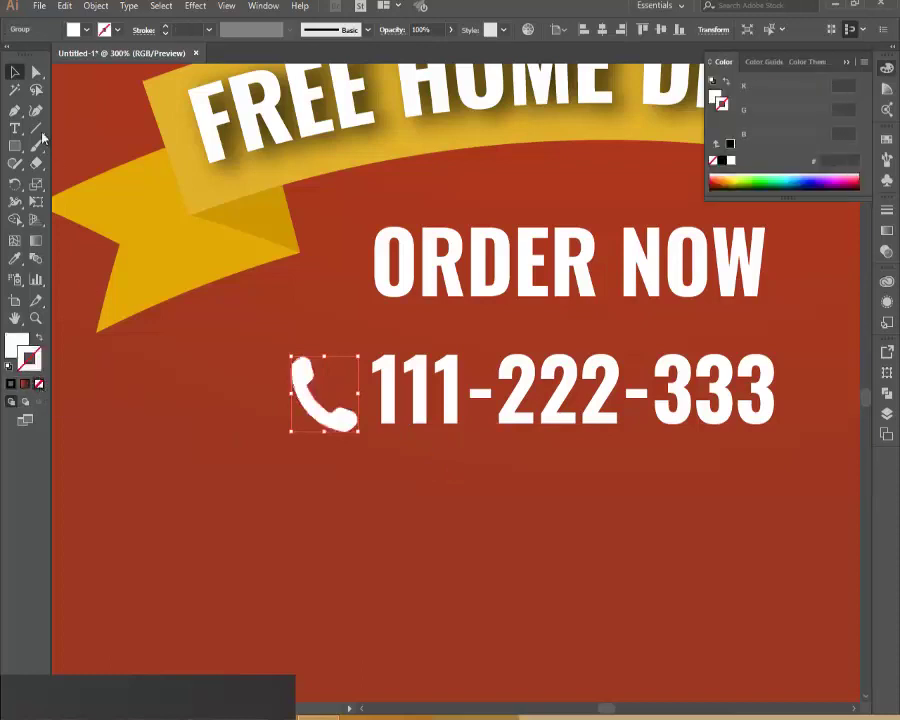
Draw a full-width rectangle band near the poster's bottom edge and fill it with dark red sampled from beside the burger
click(181, 396)
scroll(241, 331, down, 3)
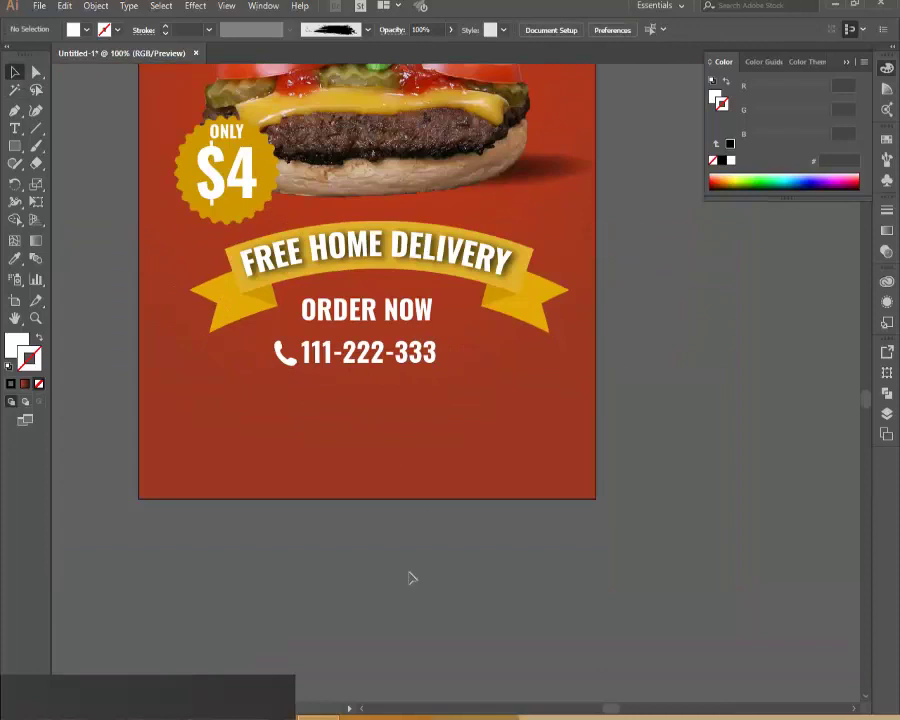
key(m)
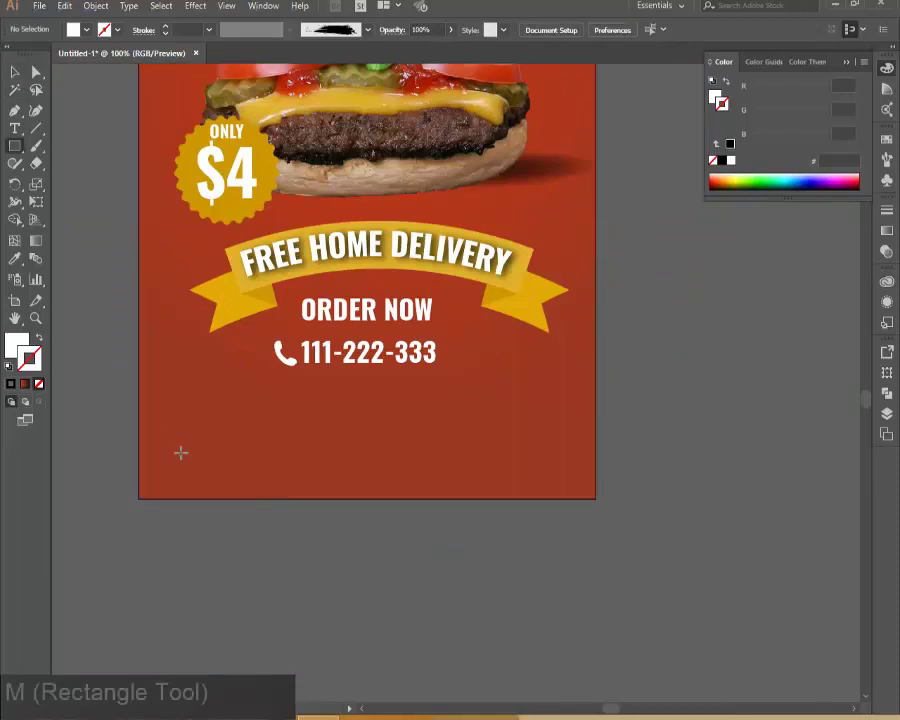
drag(141, 425, 597, 469)
key(i)
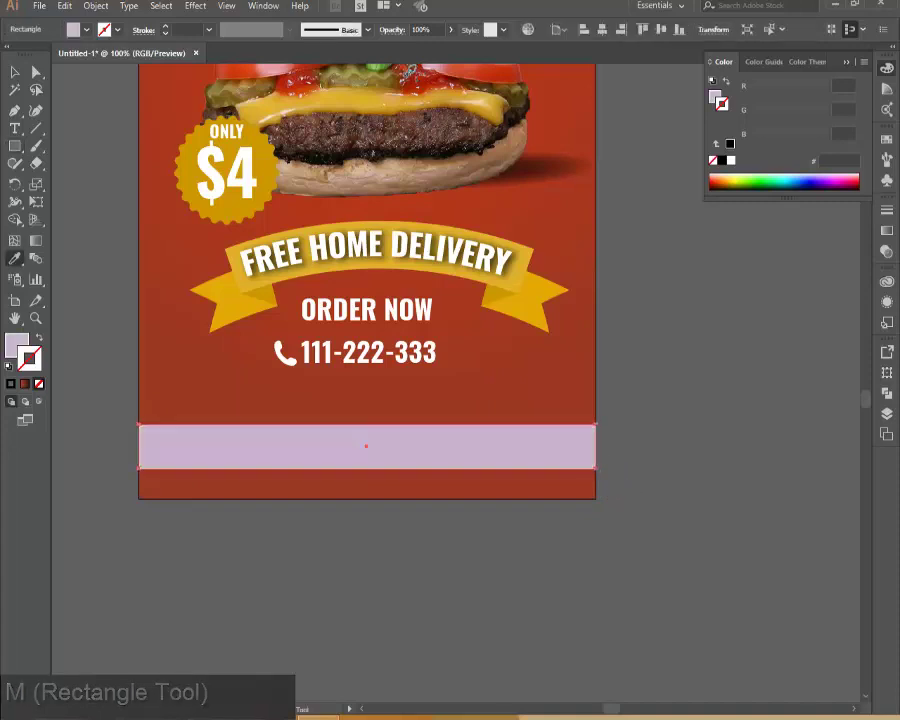
click(555, 190)
key(v)
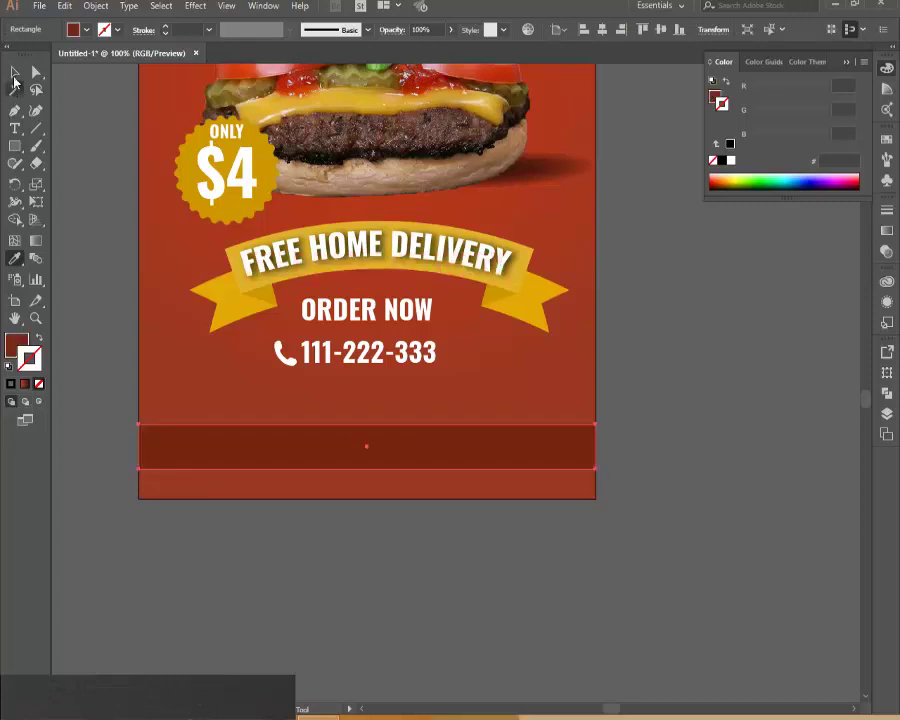
click(295, 617)
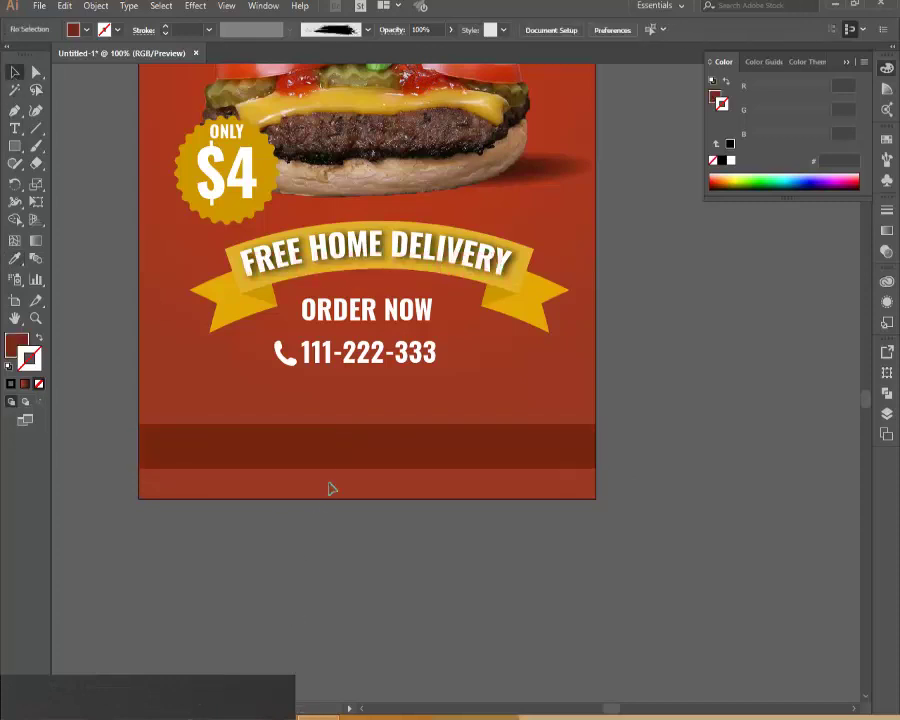
Duplicate the phone number text and place the copy on the dark band
click(372, 368)
key(ctrl+c)
key(ctrl+v)
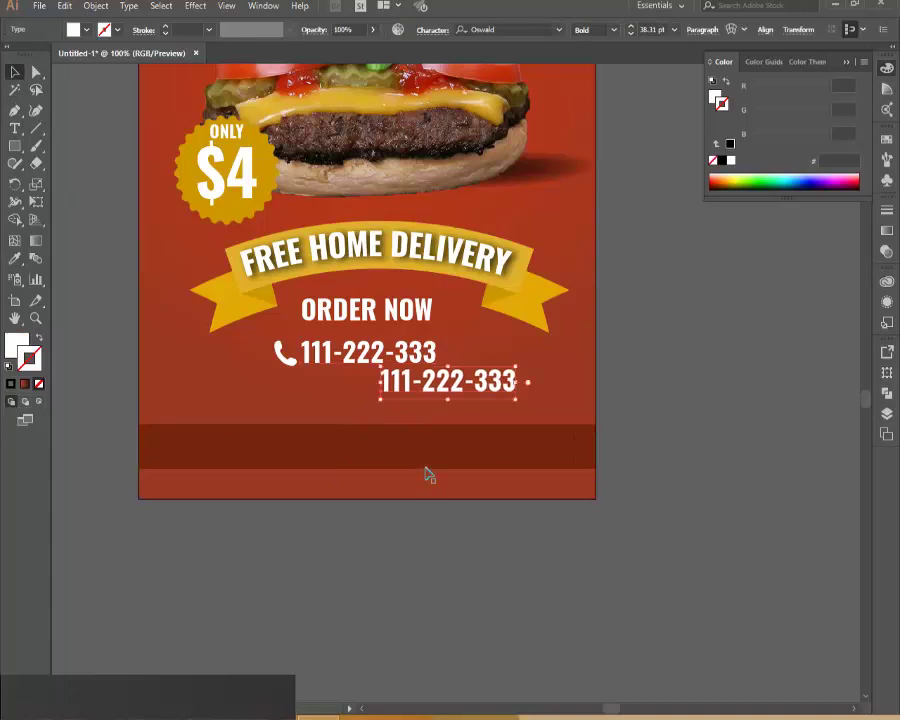
drag(450, 396, 355, 462)
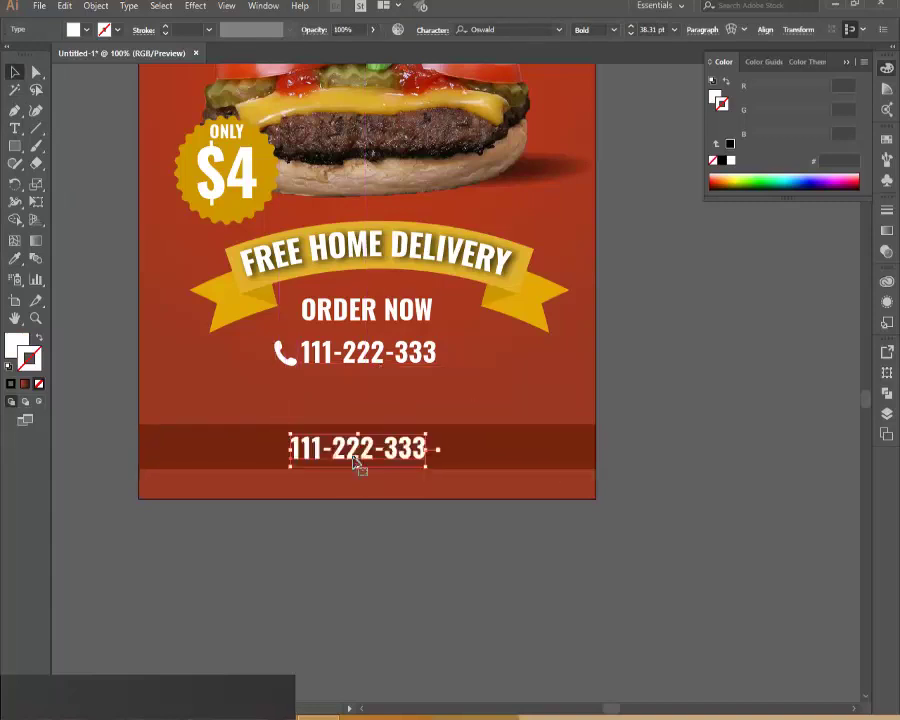
triple_click(430, 463)
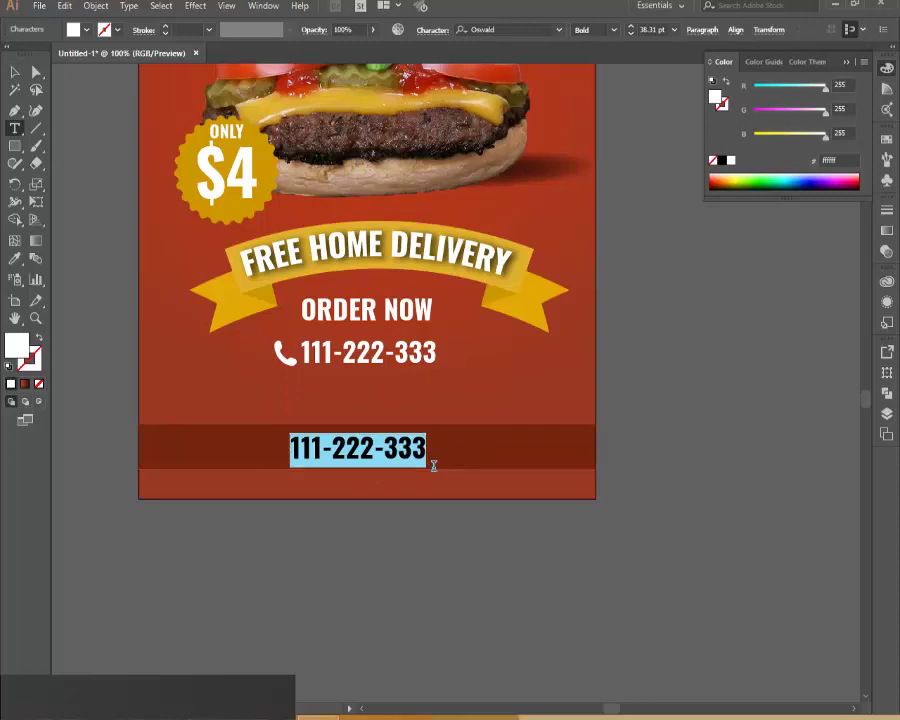
text(WWW.MY)
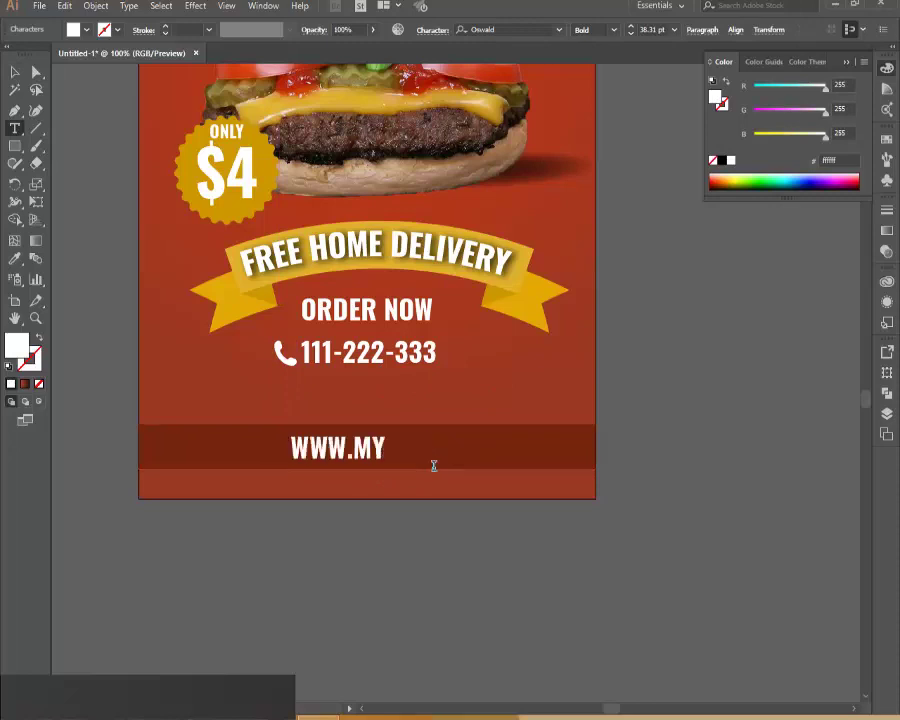
text(WEBSITE)
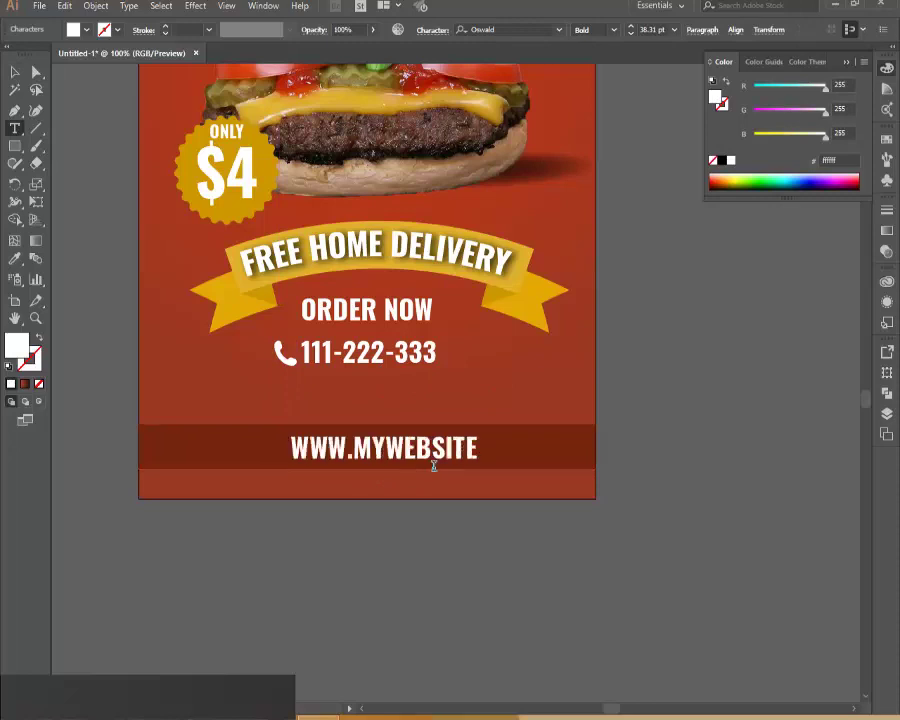
text(.COM)
key(Escape)
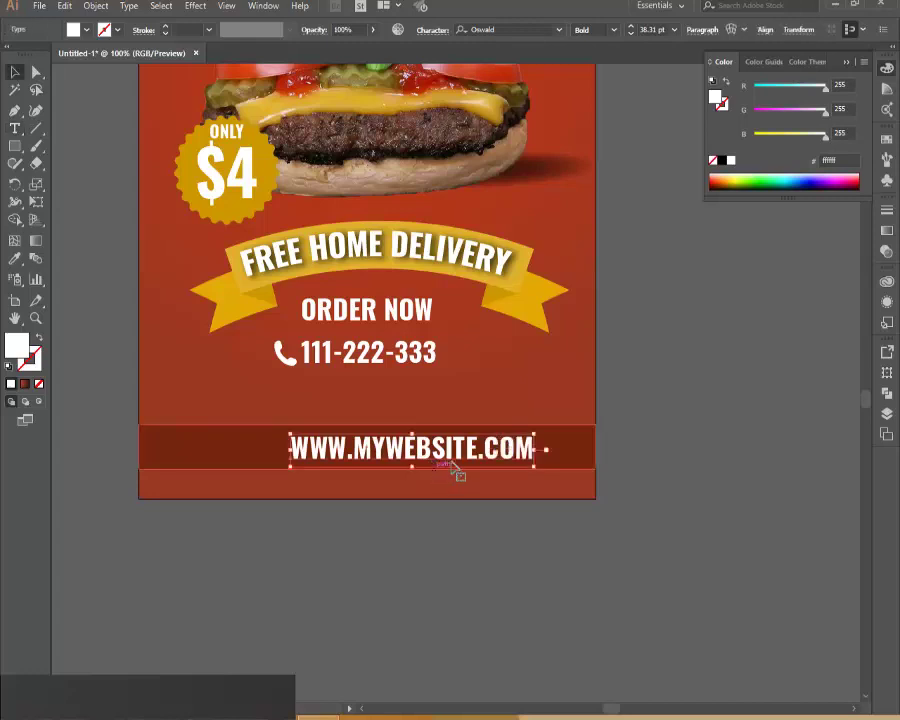
Align the website address to the poster's horizontal center
click(765, 31)
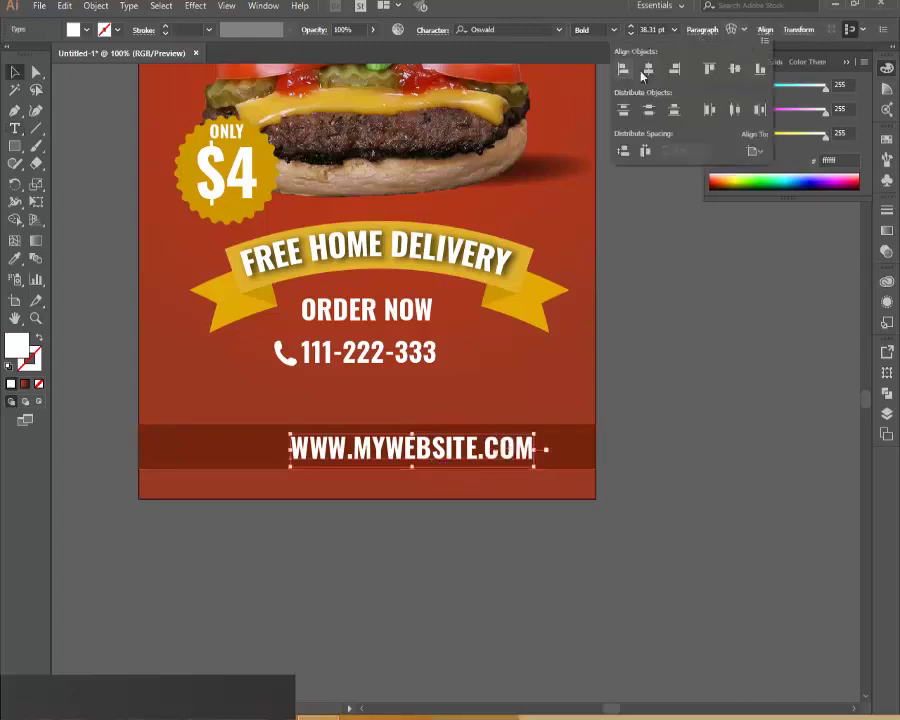
click(650, 70)
click(628, 461)
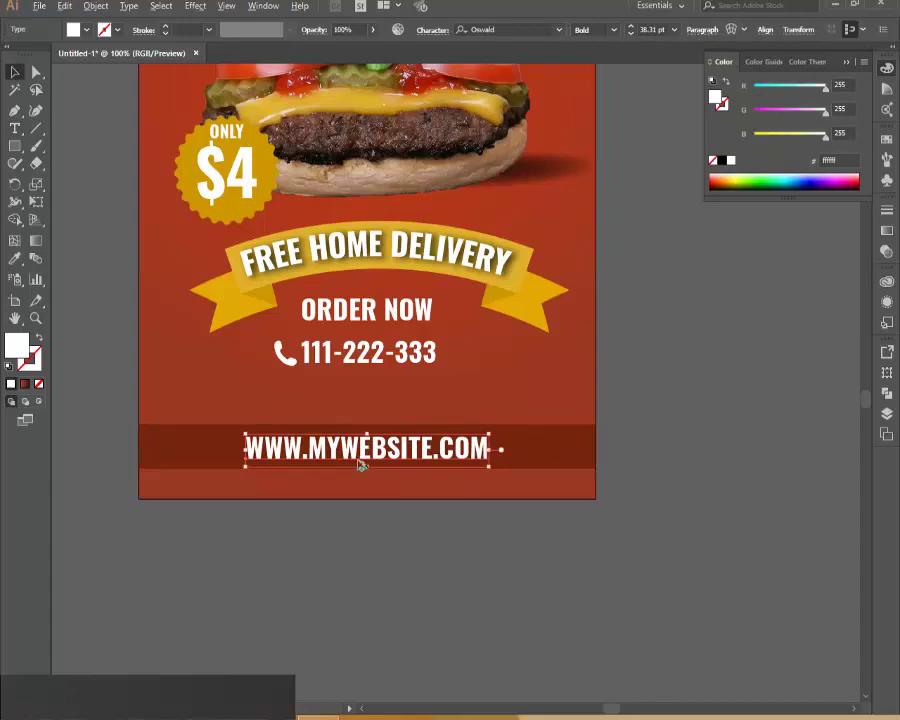
alt+scroll(362, 463, down, 2)
alt+scroll(360, 458, down, 1)
scroll(428, 242, up, 3)
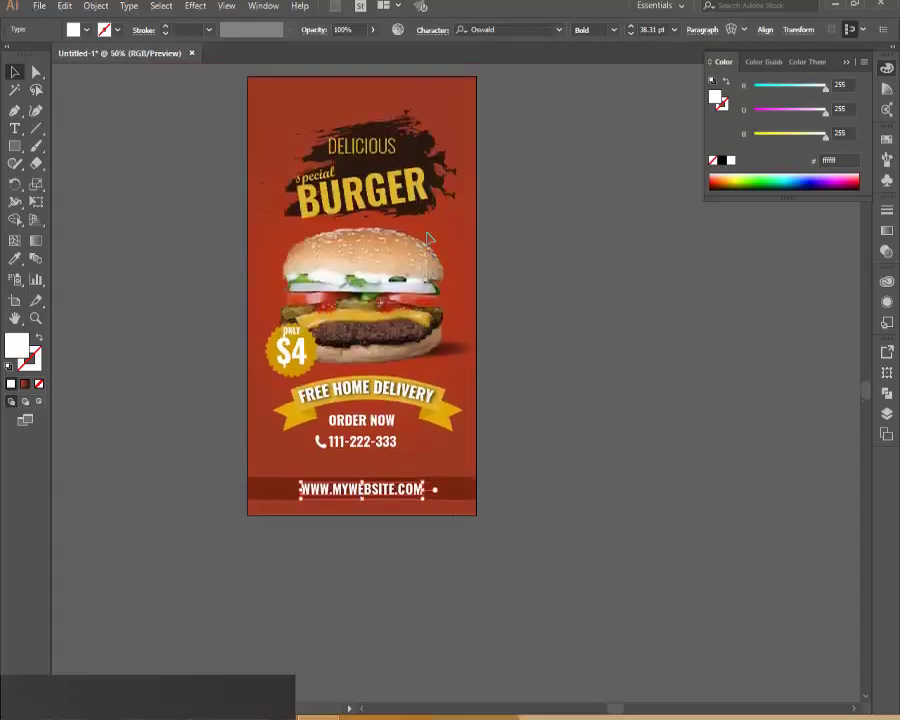
alt+scroll(428, 242, up, 1)
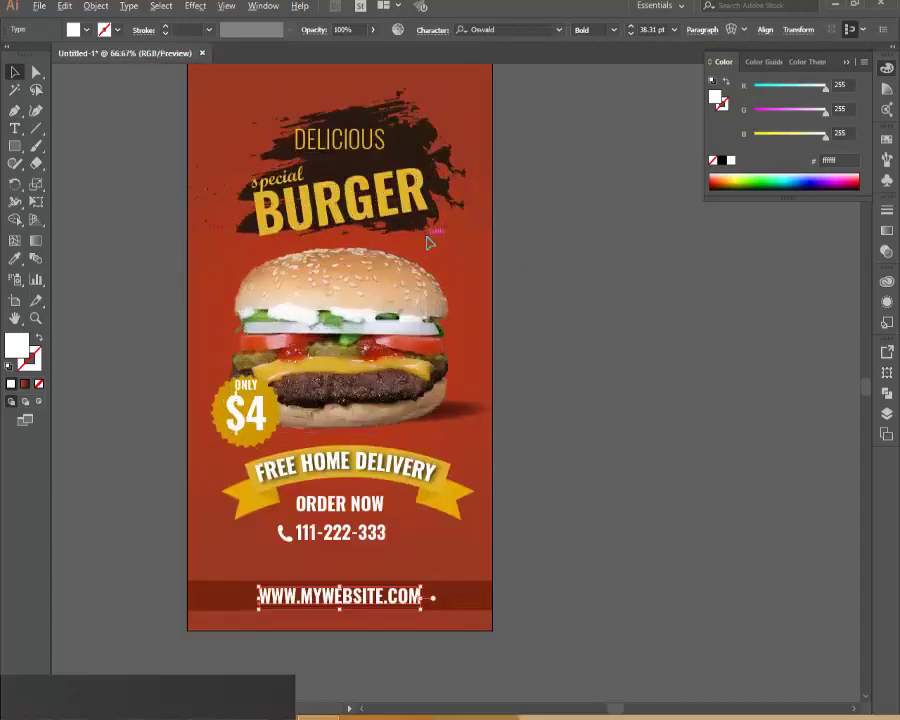
click(422, 150)
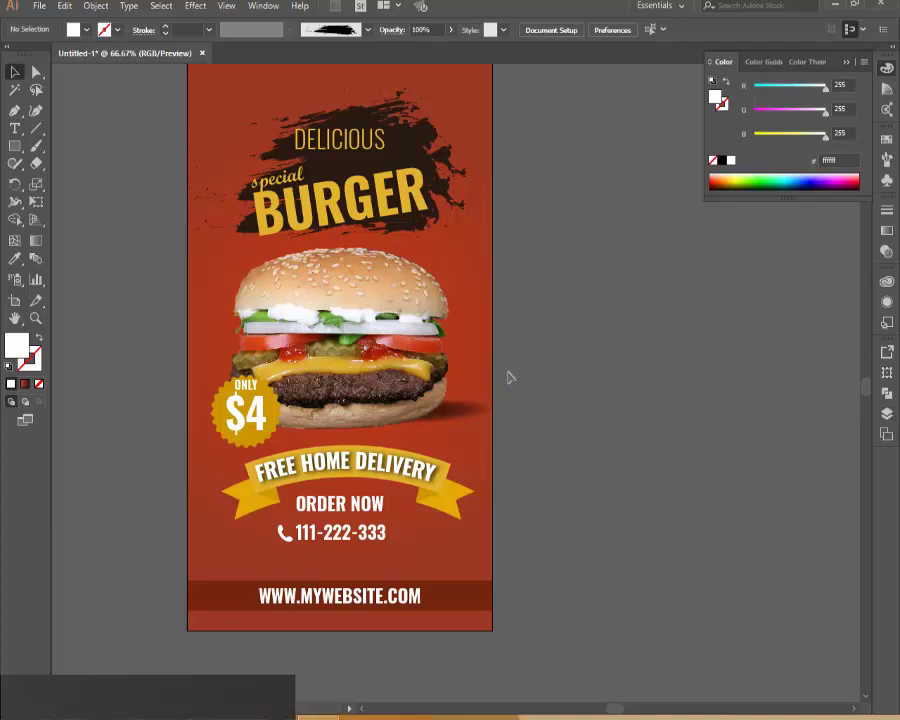
Unlock Layer 1 and darken the outer stop of the background rectangle's radial gradient to a red value of about 144
click(886, 413)
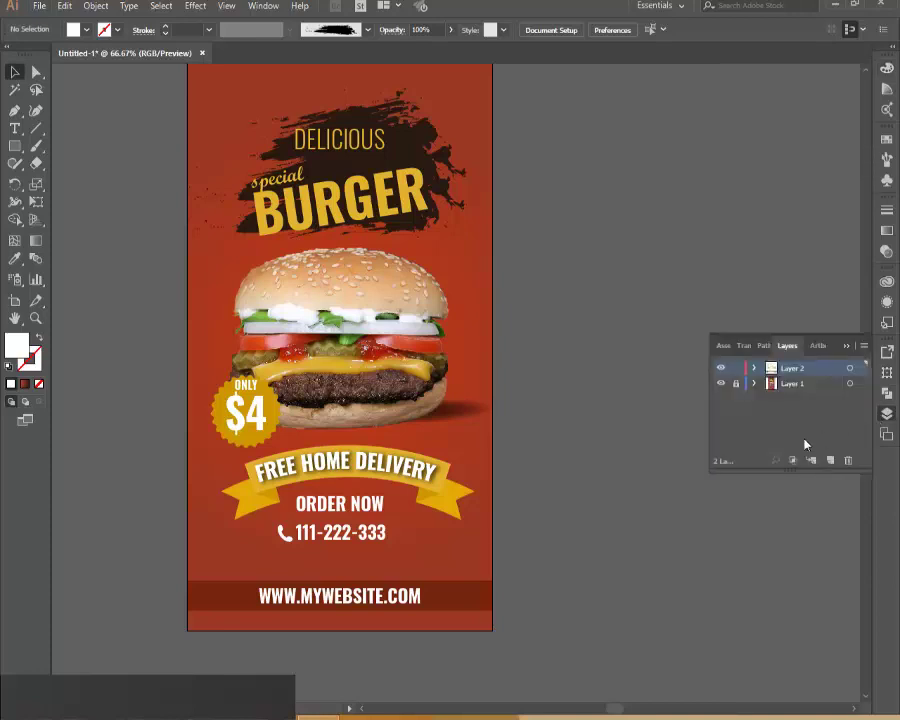
click(833, 386)
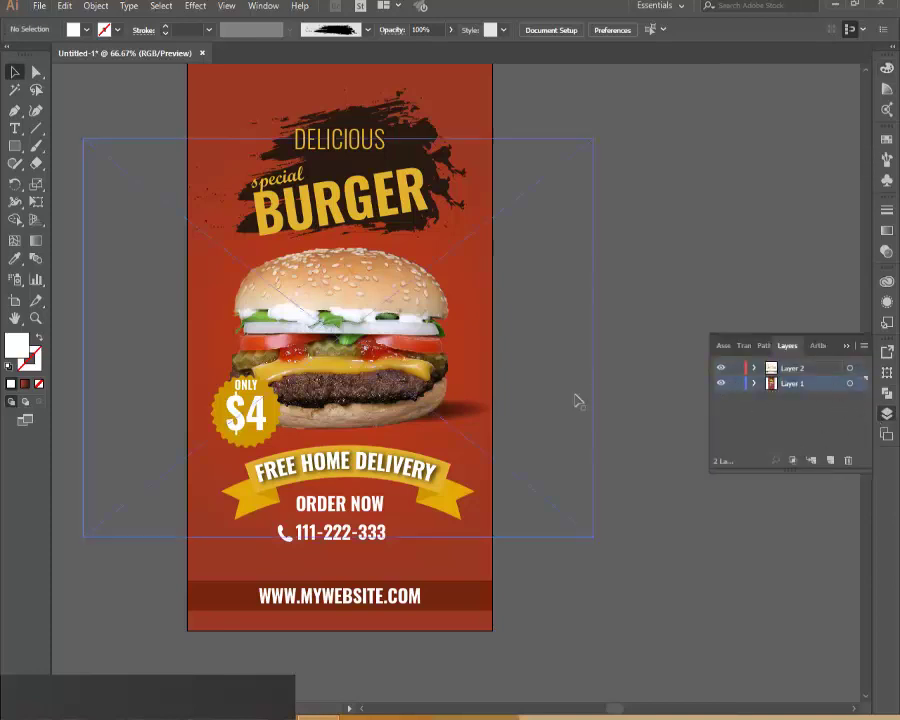
click(476, 108)
key(ctrl+minus)
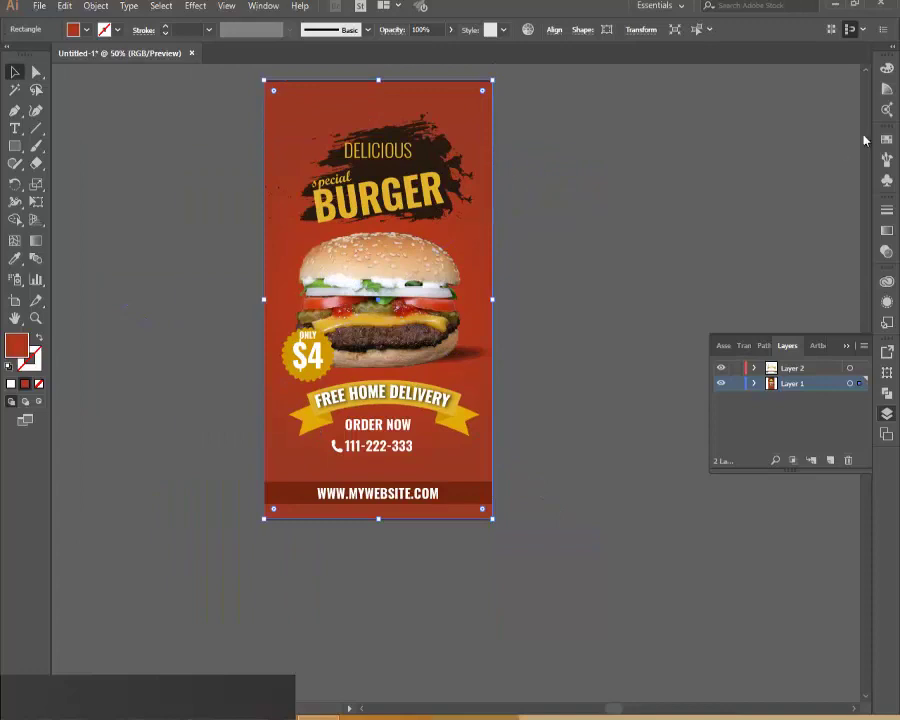
click(887, 230)
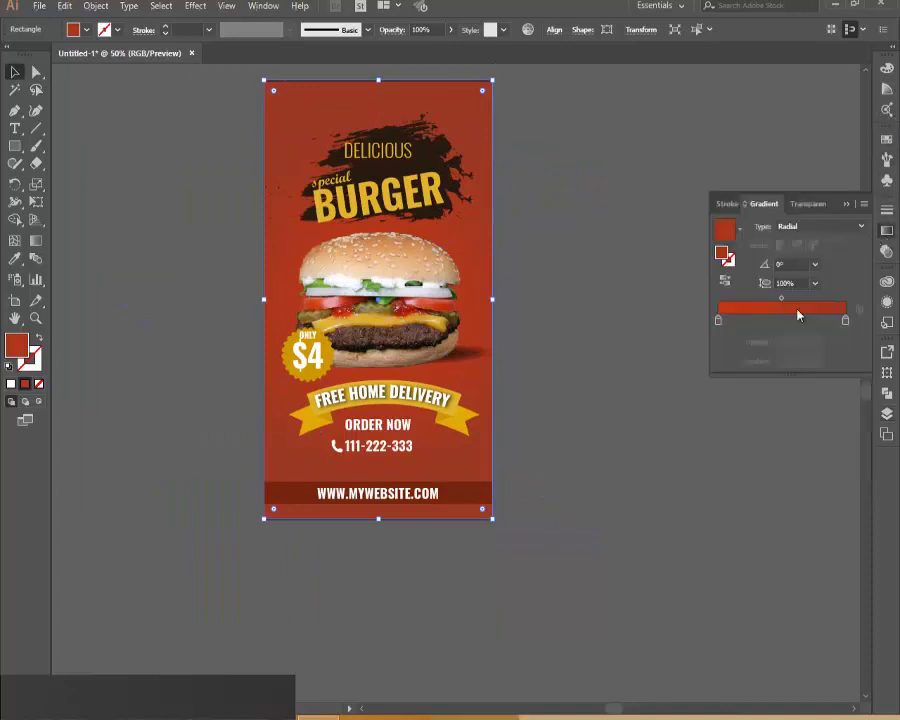
double_click(845, 320)
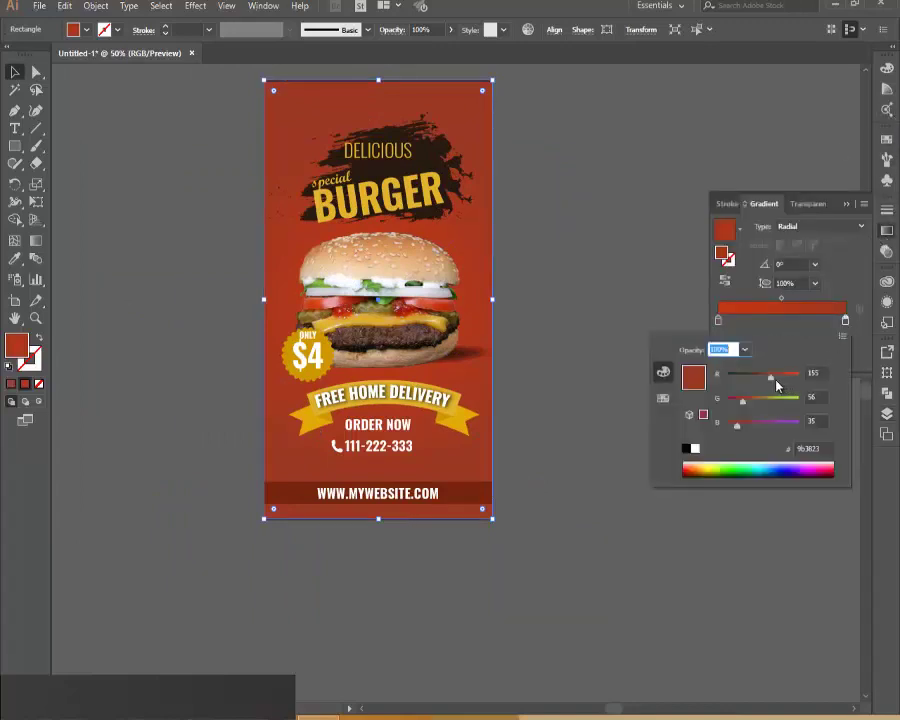
drag(770, 381, 767, 381)
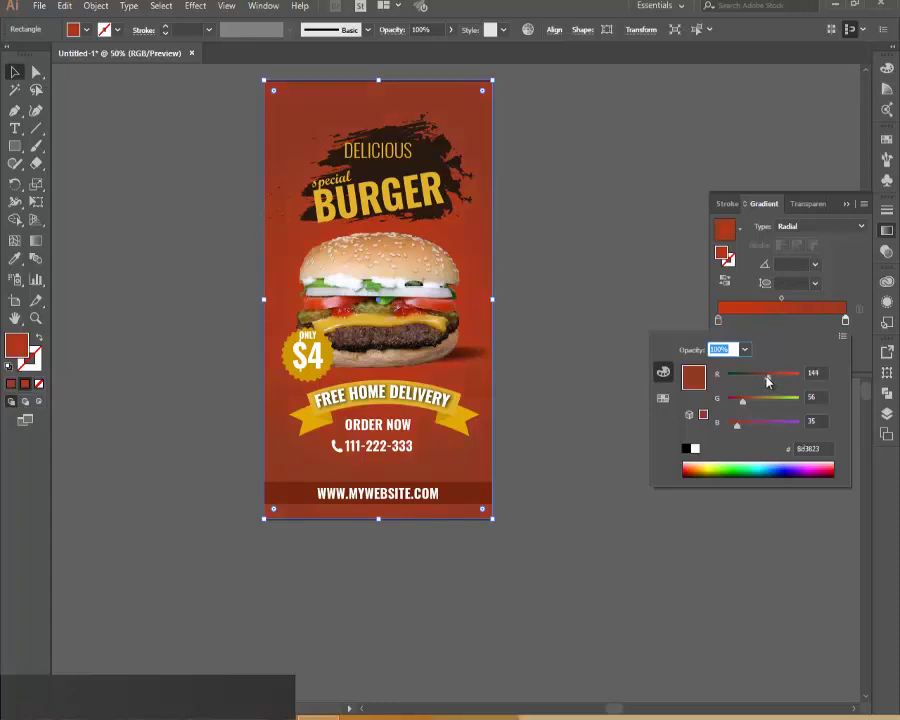
Brighten the center stop of the background gradient to red 226, green 44 and blue 17
double_click(718, 320)
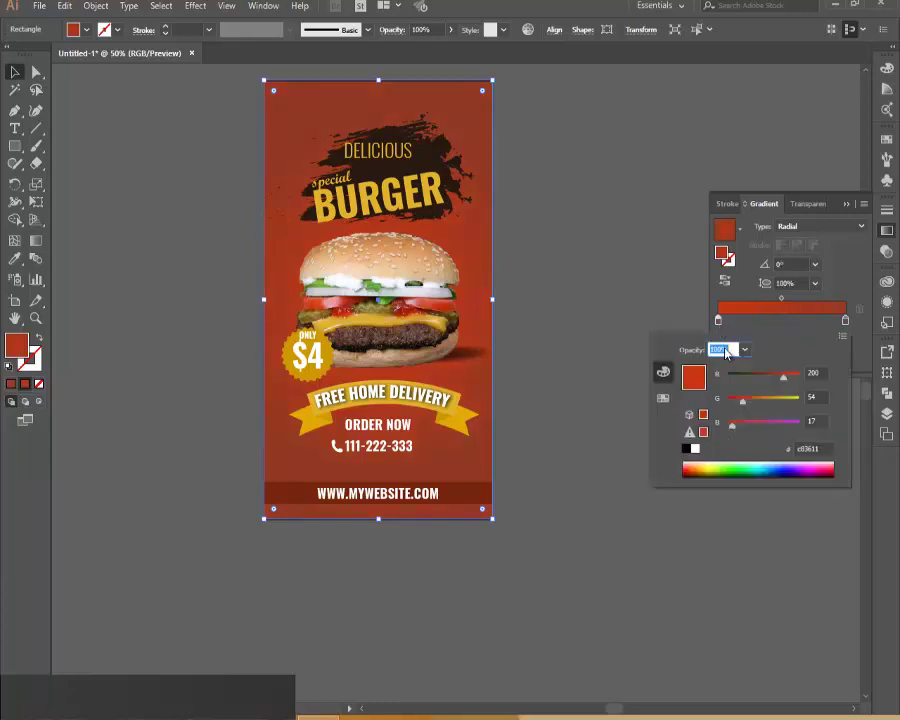
drag(744, 405, 740, 402)
drag(785, 376, 794, 382)
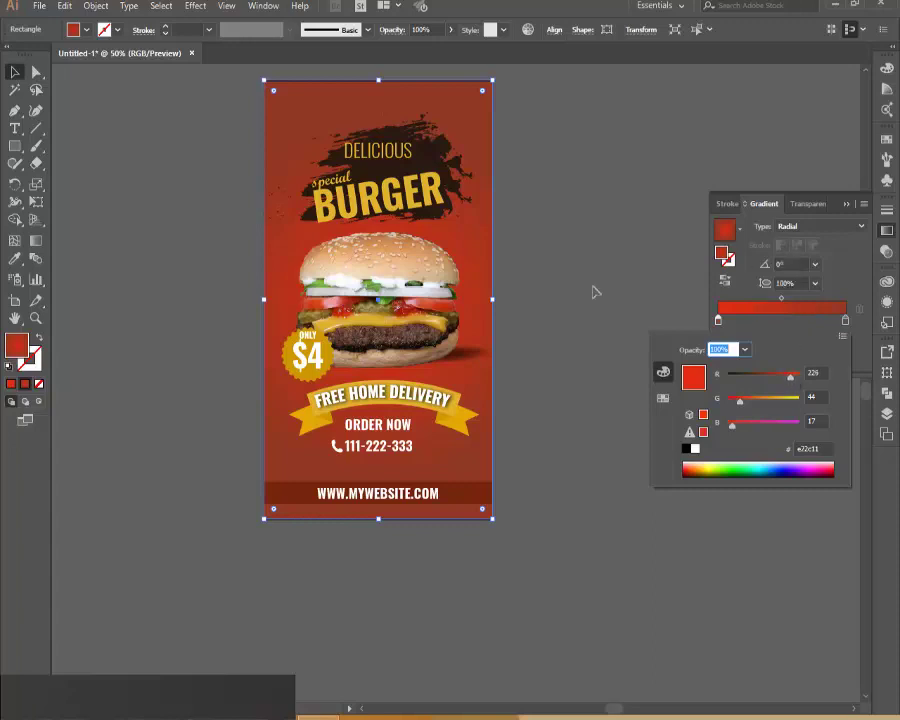
click(24, 176)
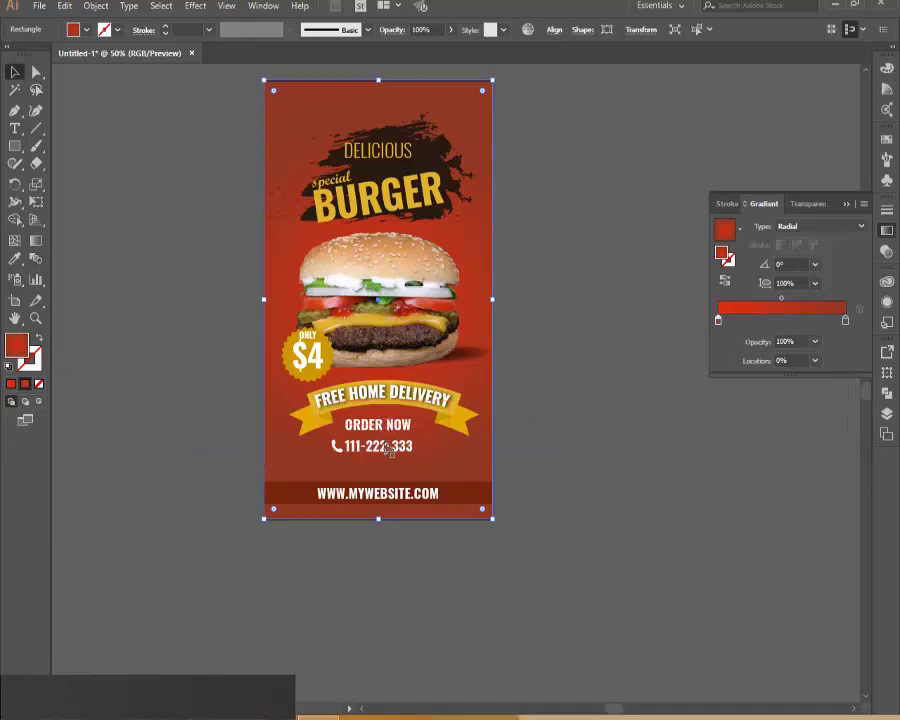
Redraw the background's radial gradient with its center lower on the poster, around the ribbon and order text, and deselect the background
key(g)
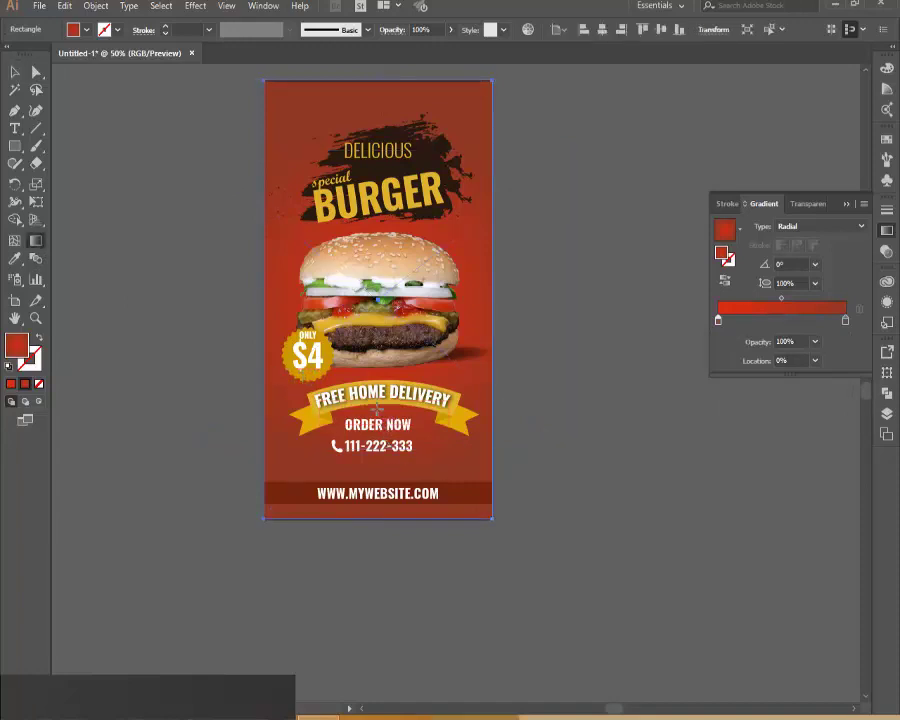
mouse_move(376, 414)
mouse_down()
mouse_move(498, 434)
mouse_move(527, 421)
mouse_move(675, 420)
mouse_move(668, 418)
mouse_up()
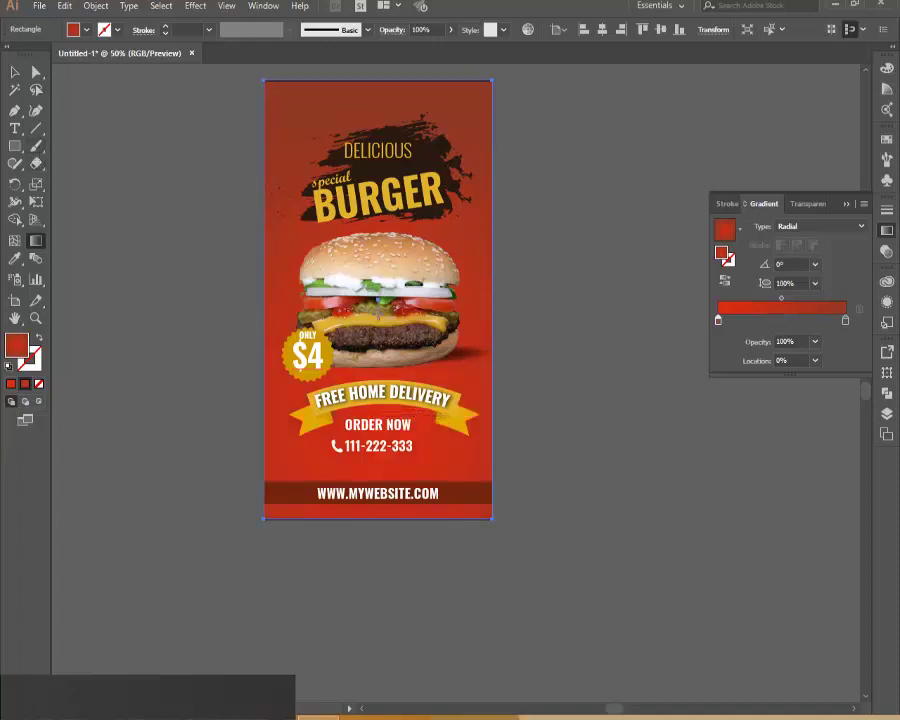
mouse_move(563, 346)
click(15, 72)
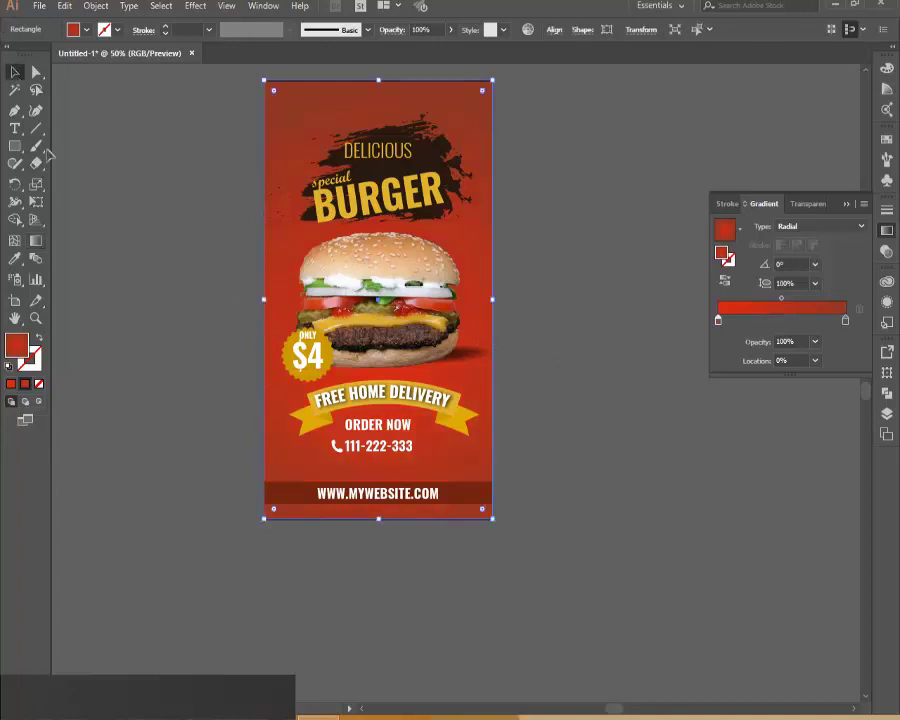
drag(190, 150, 591, 201)
Try lowering the opacity of the headline's grunge brush shape together with the BURGER text to below 50%, and undo it
scroll(434, 150, up, 1)
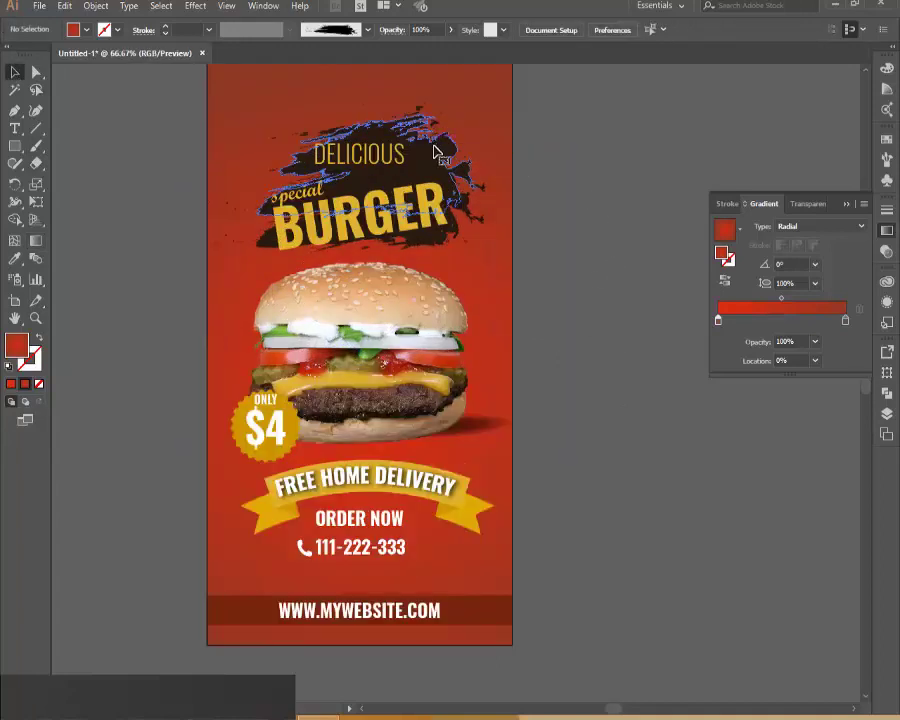
click(436, 155)
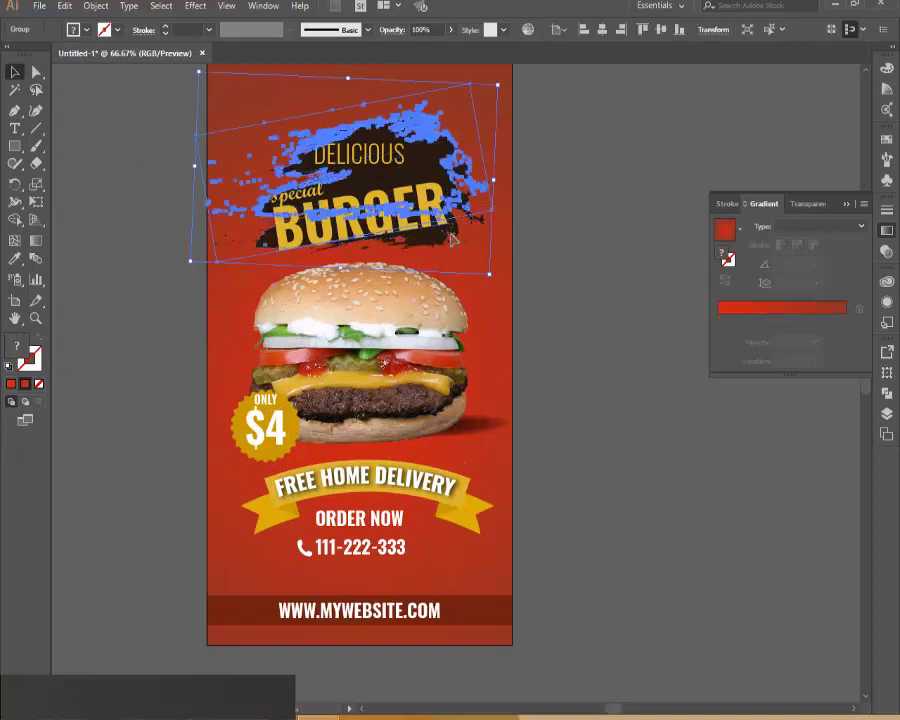
shift+click(458, 243)
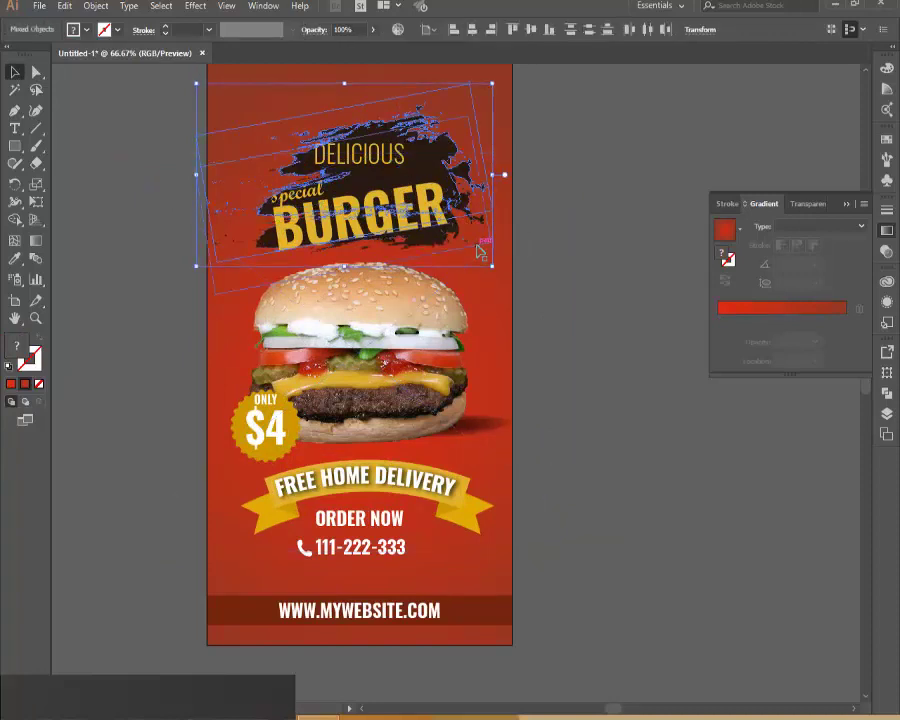
click(373, 29)
drag(368, 50, 343, 55)
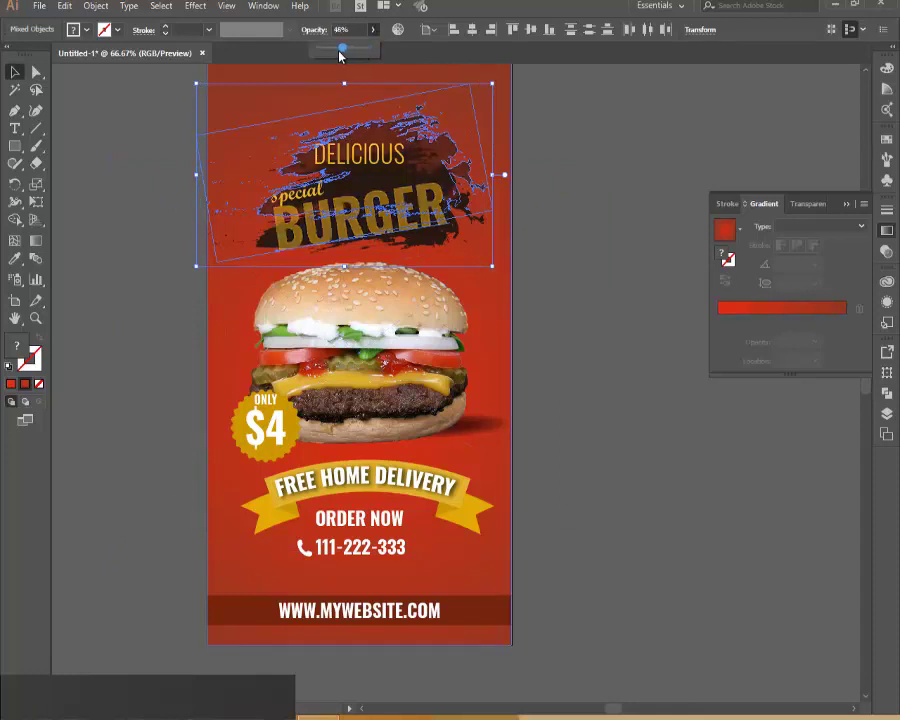
drag(340, 56, 339, 56)
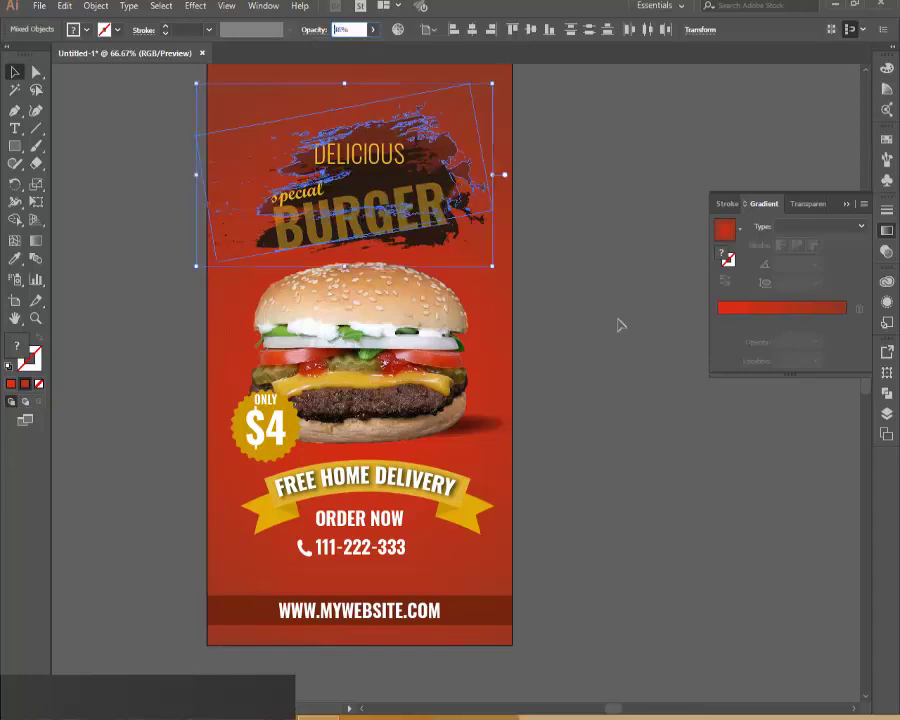
key(ctrl+z)
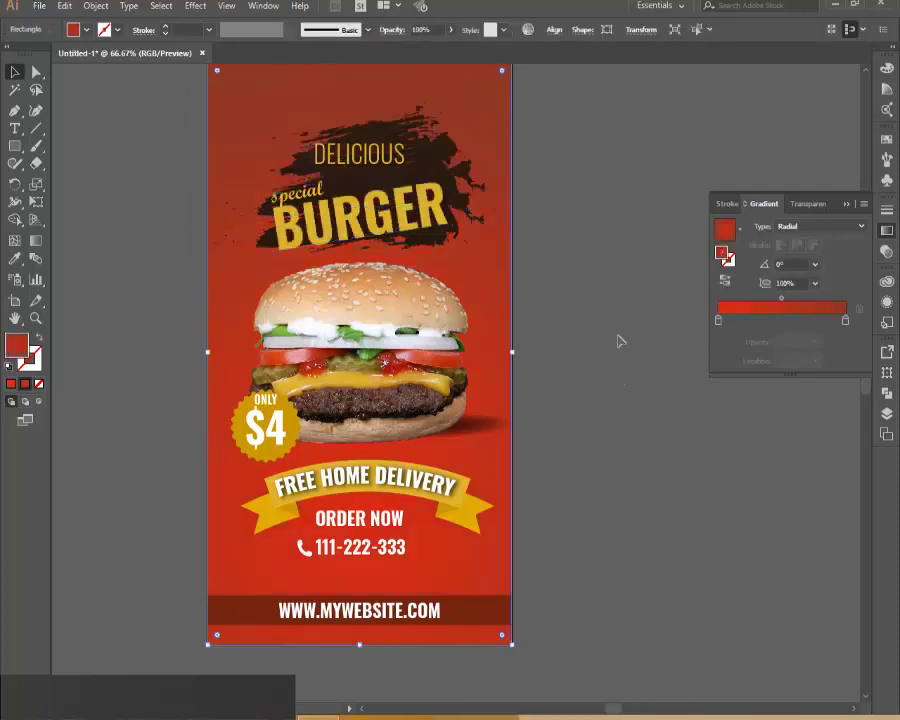
click(620, 370)
scroll(466, 146, up, 1)
click(422, 141)
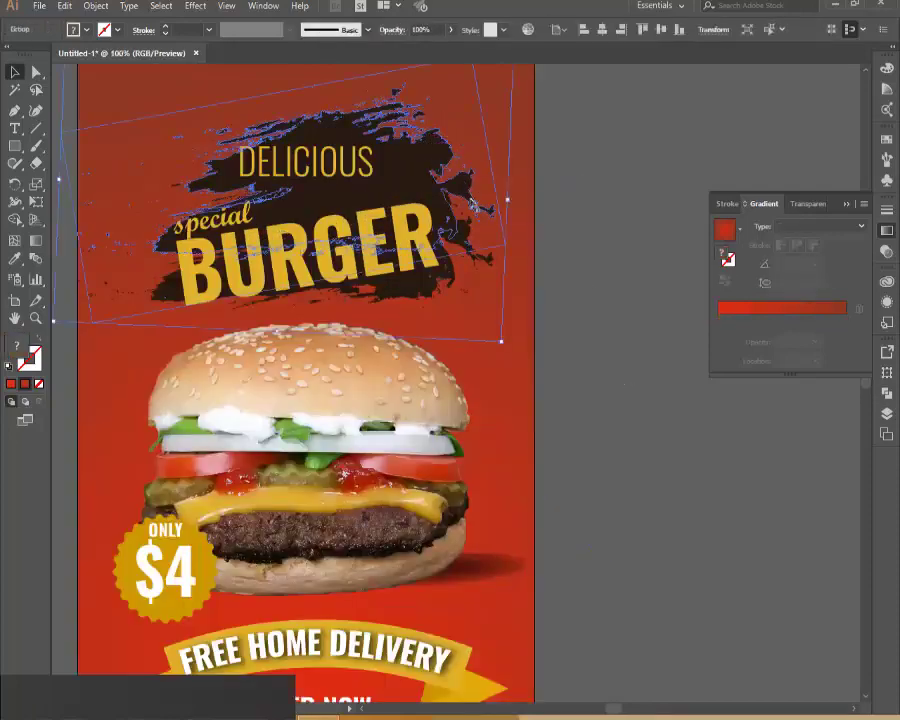
drag(507, 222, 601, 242)
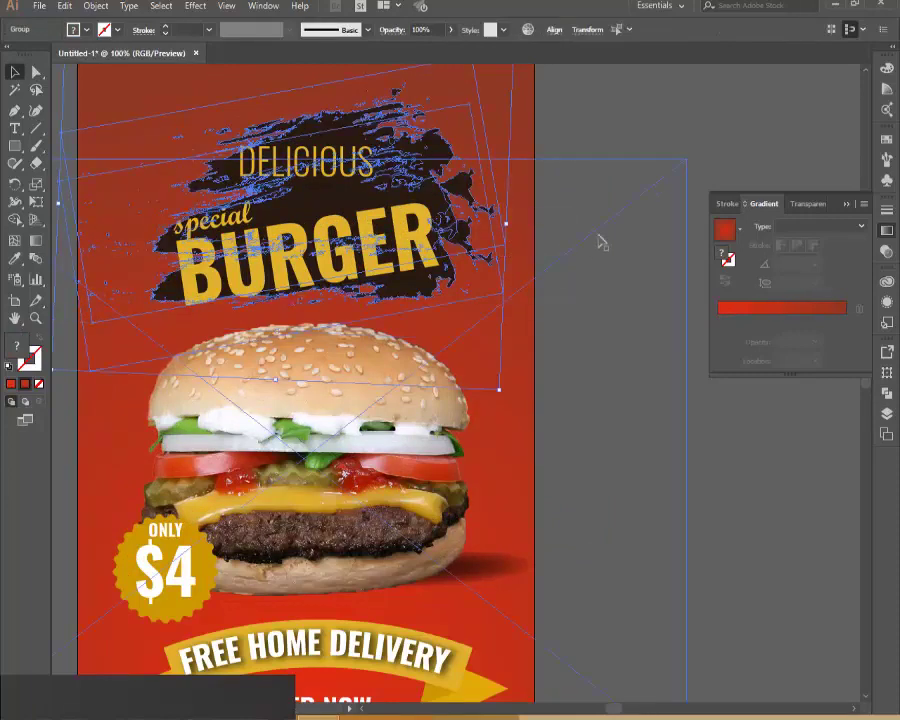
mouse_move(615, 149)
mouse_down()
mouse_move(631, 125)
mouse_move(635, 140)
mouse_up()
click(580, 198)
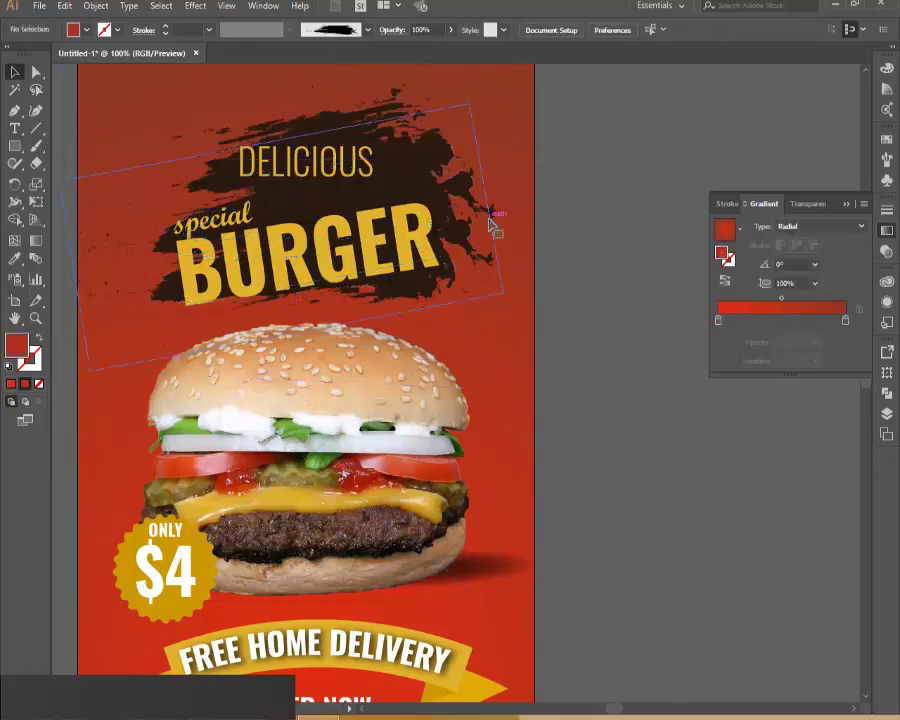
Lower the opacity of the dark grunge brush shapes behind the DELICIOUS special BURGER headline to 31%, leaving the text fully opaque
click(490, 225)
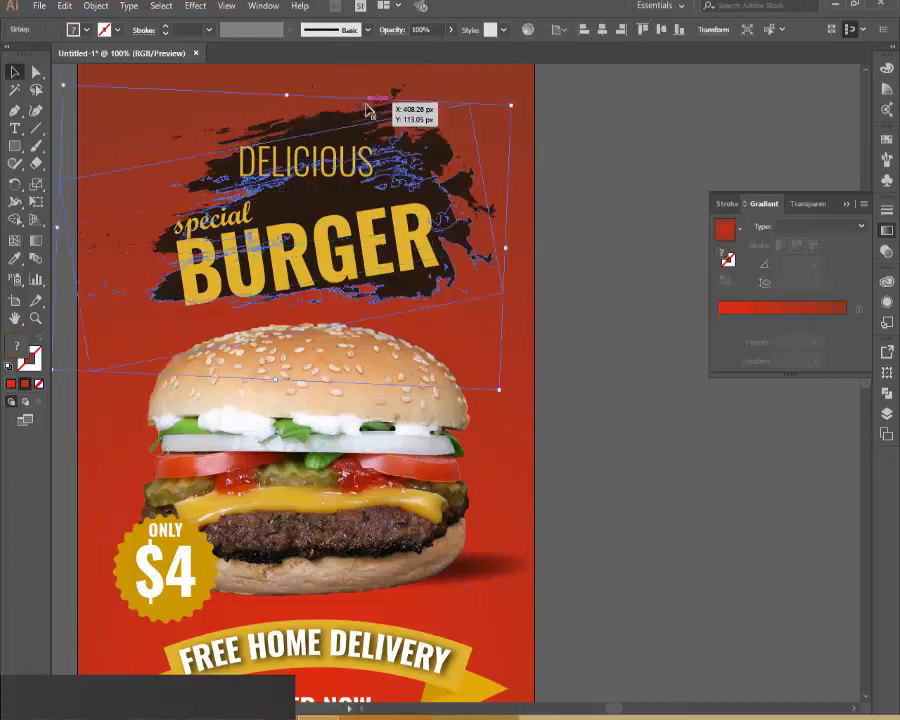
drag(367, 110, 331, 50)
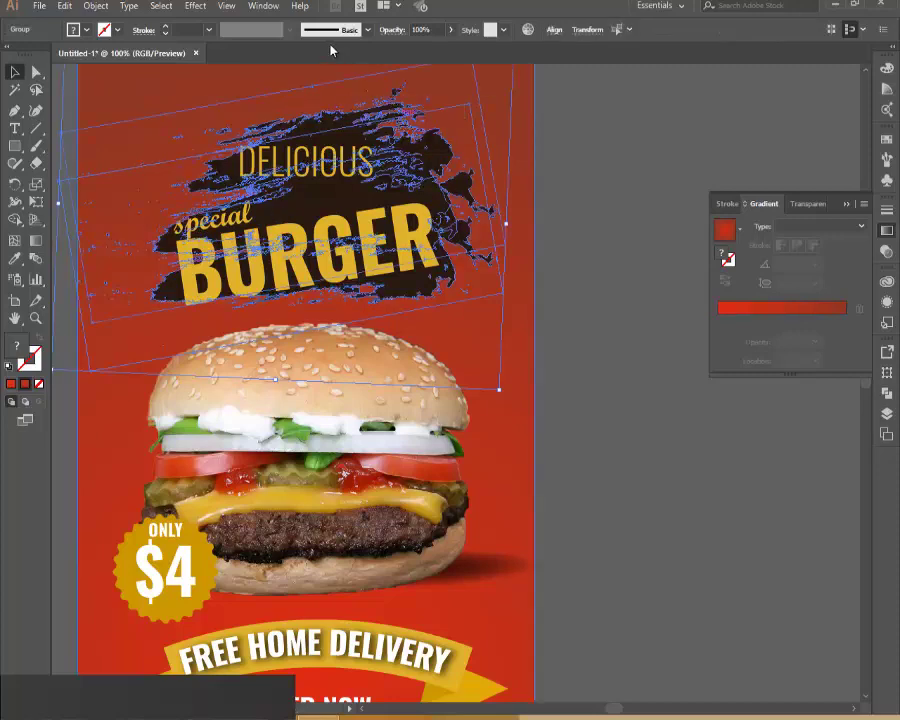
drag(450, 29, 416, 52)
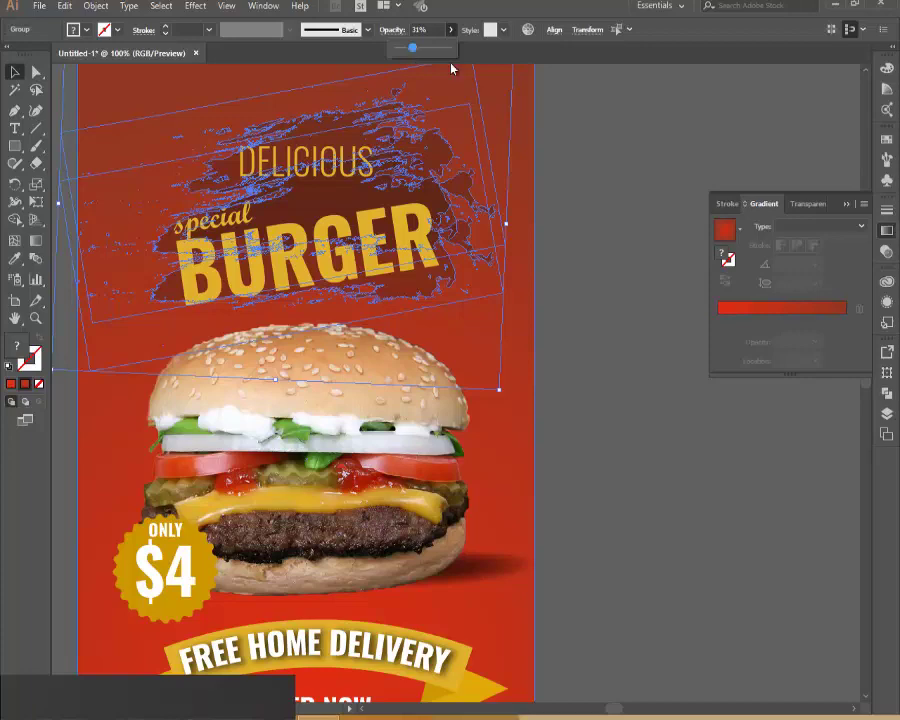
click(606, 151)
scroll(605, 151, down, 2)
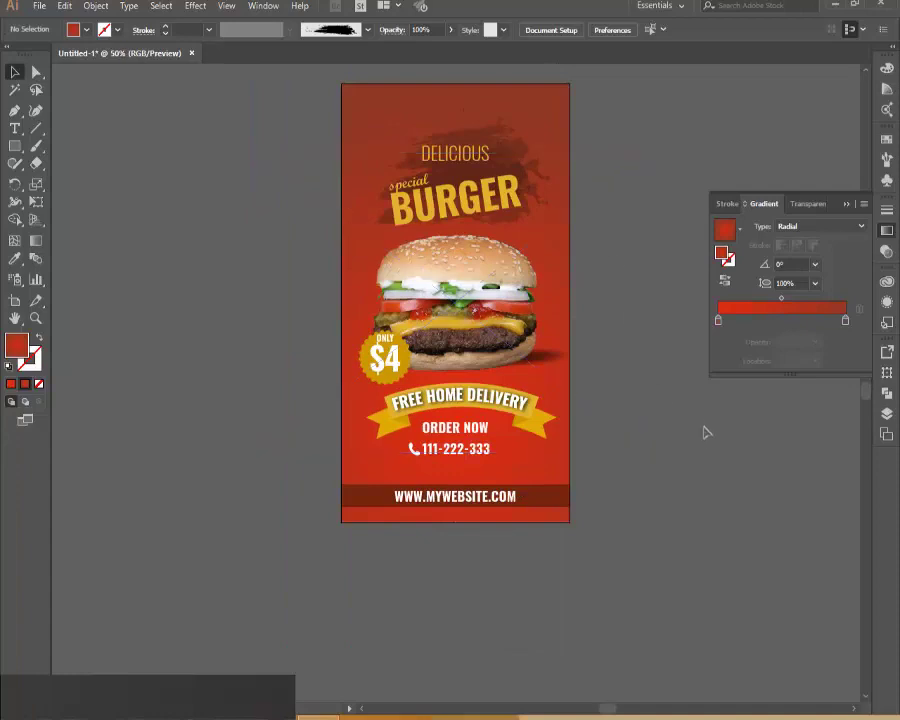
Duplicate the faded grunge brush shape from the headline down behind the lower burger and the FREE HOME DELIVERY ribbon, and deselect it
scroll(494, 150, up, 1)
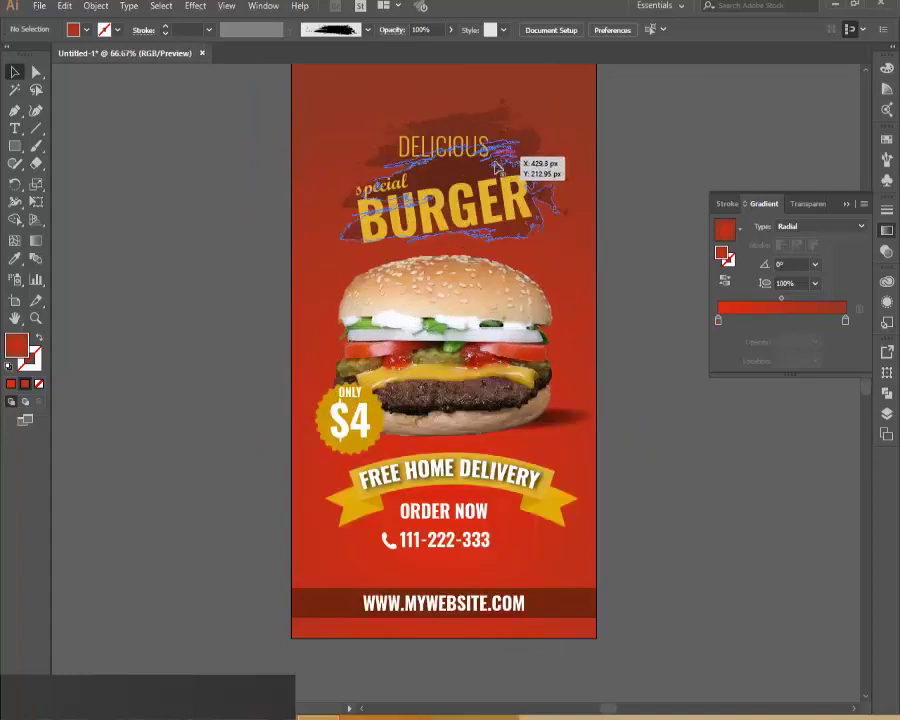
mouse_move(494, 163)
mouse_down()
mouse_move(482, 402)
mouse_move(499, 423)
mouse_move(510, 418)
mouse_up()
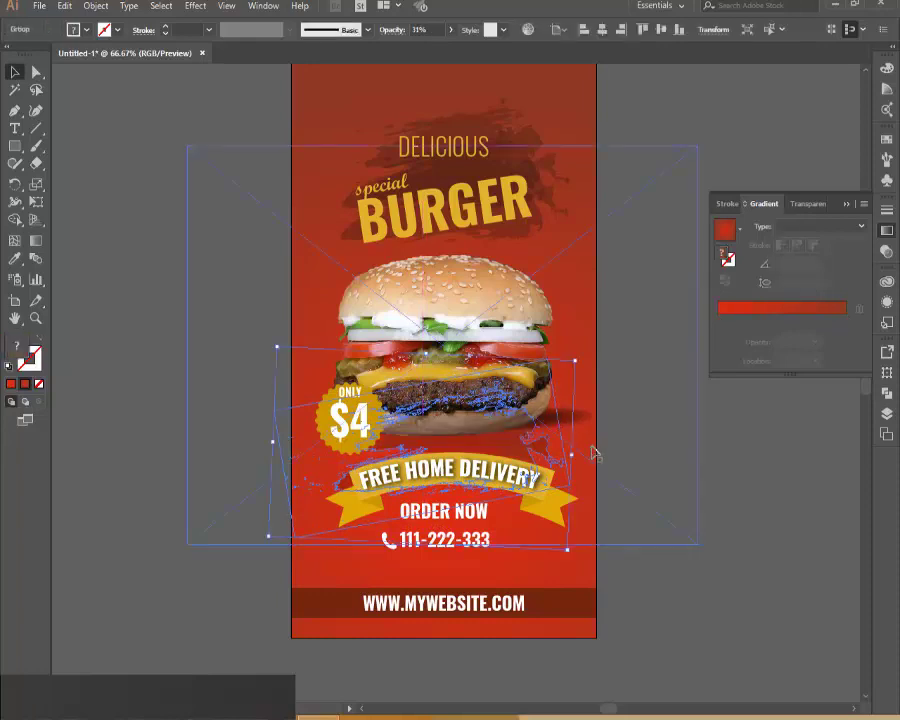
mouse_move(593, 453)
mouse_down()
mouse_move(600, 434)
mouse_move(605, 442)
mouse_up()
click(745, 562)
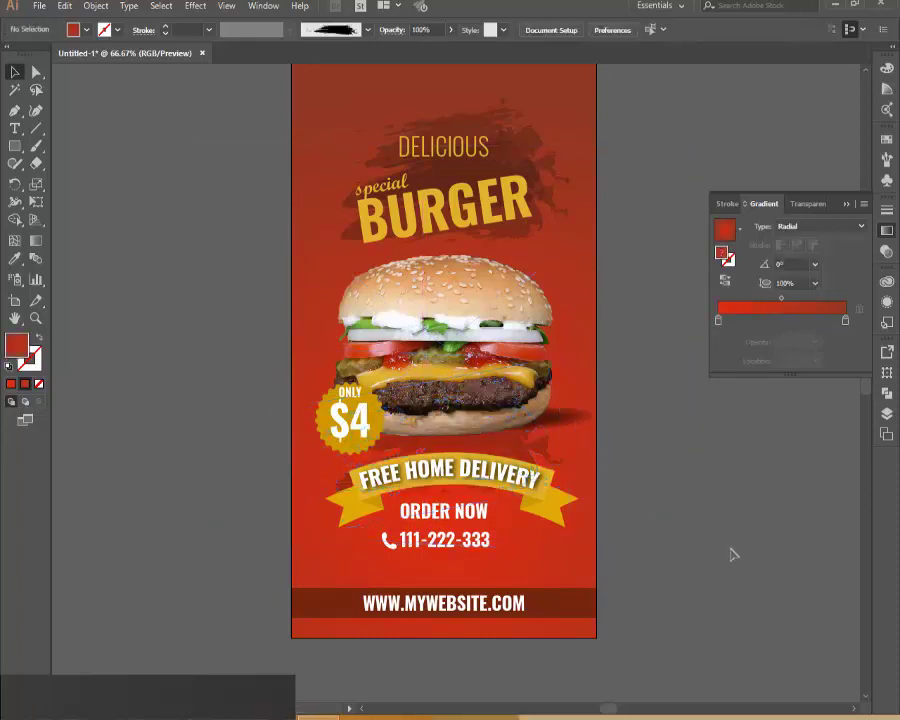
click(535, 460)
click(741, 508)
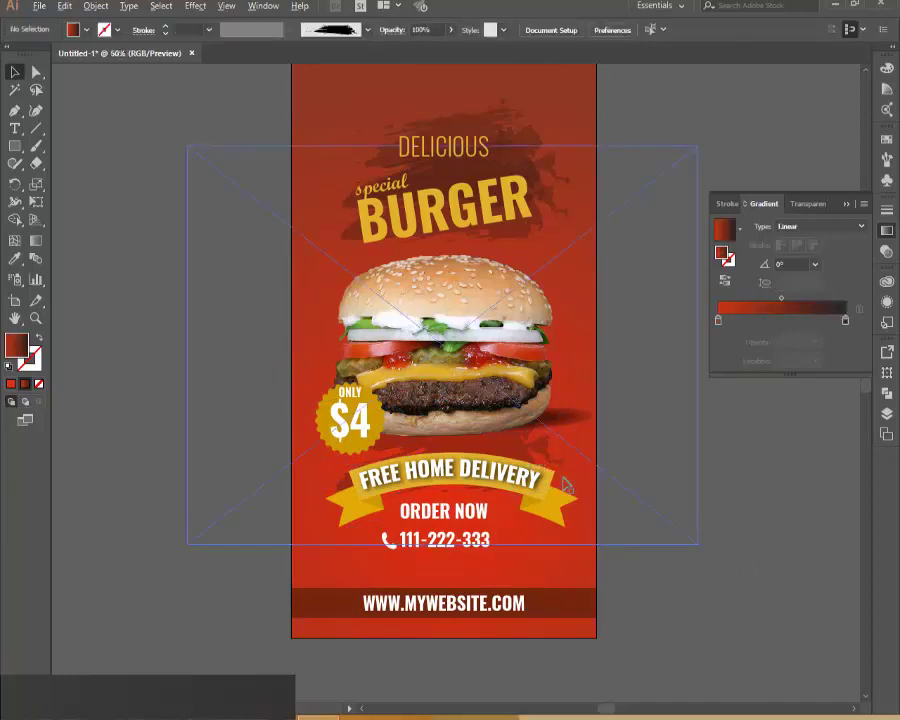
key(ctrl+minus)
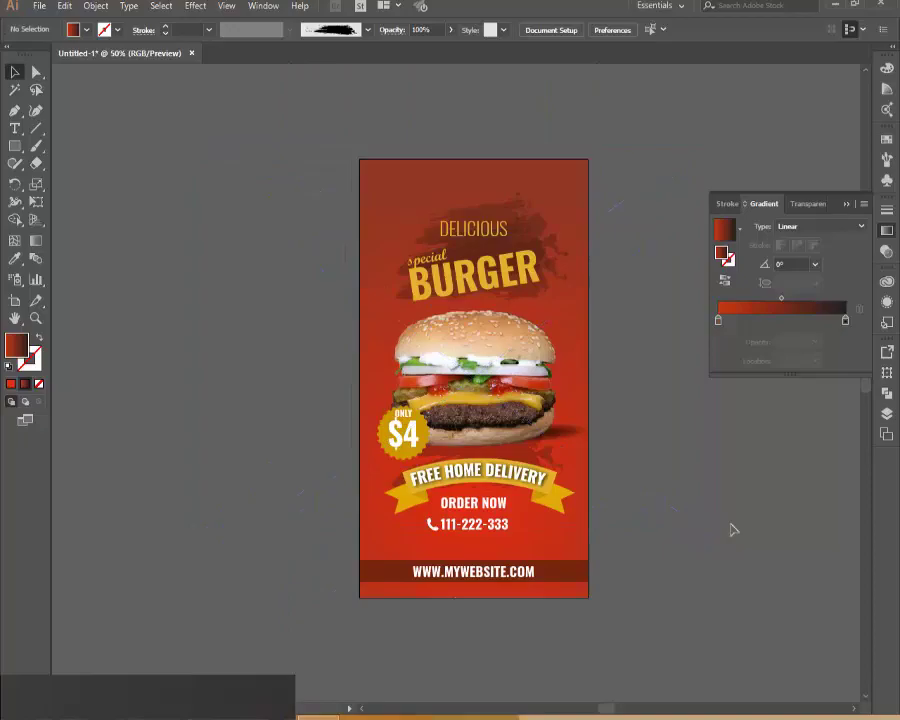